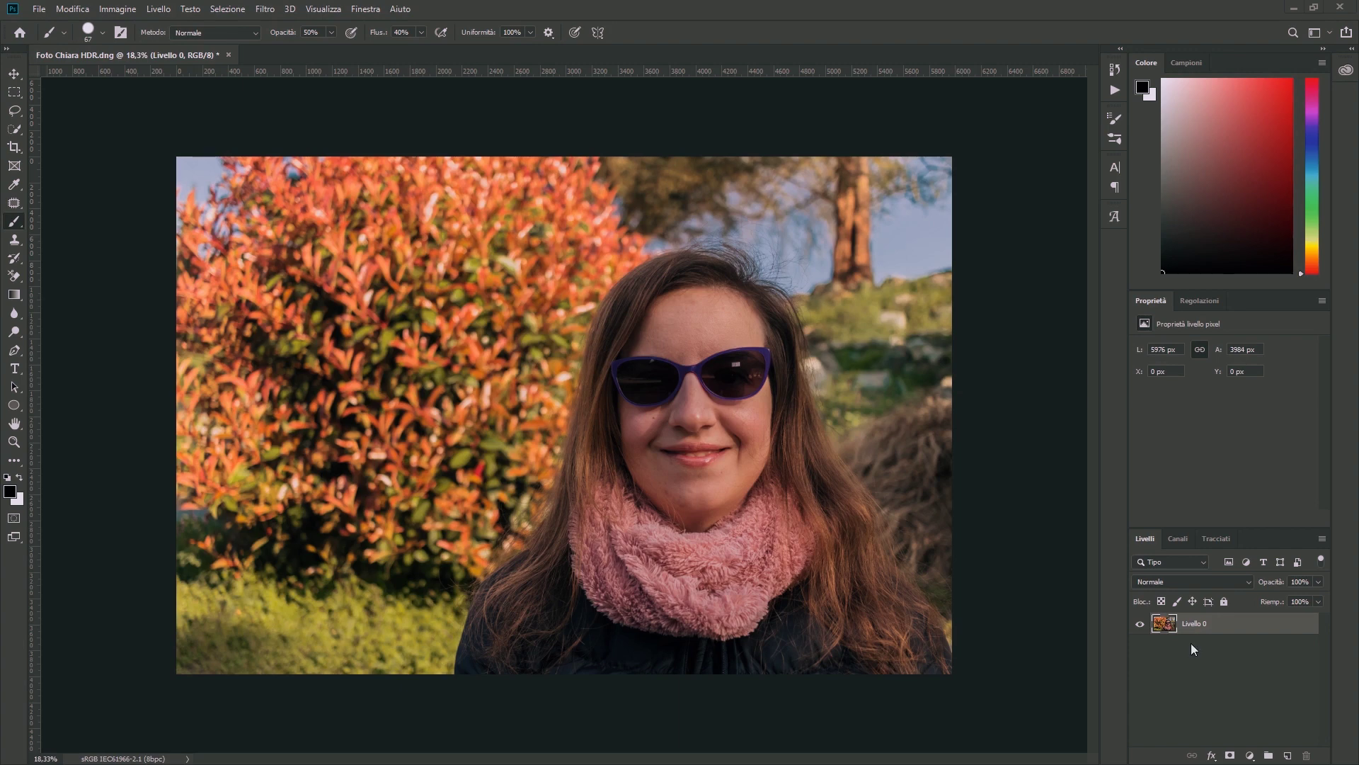
# Duplicate the photo layer as Livello 0 copia and open Seleziona e maschera on it.
pyautogui.hotkey('ctrl', 'j')
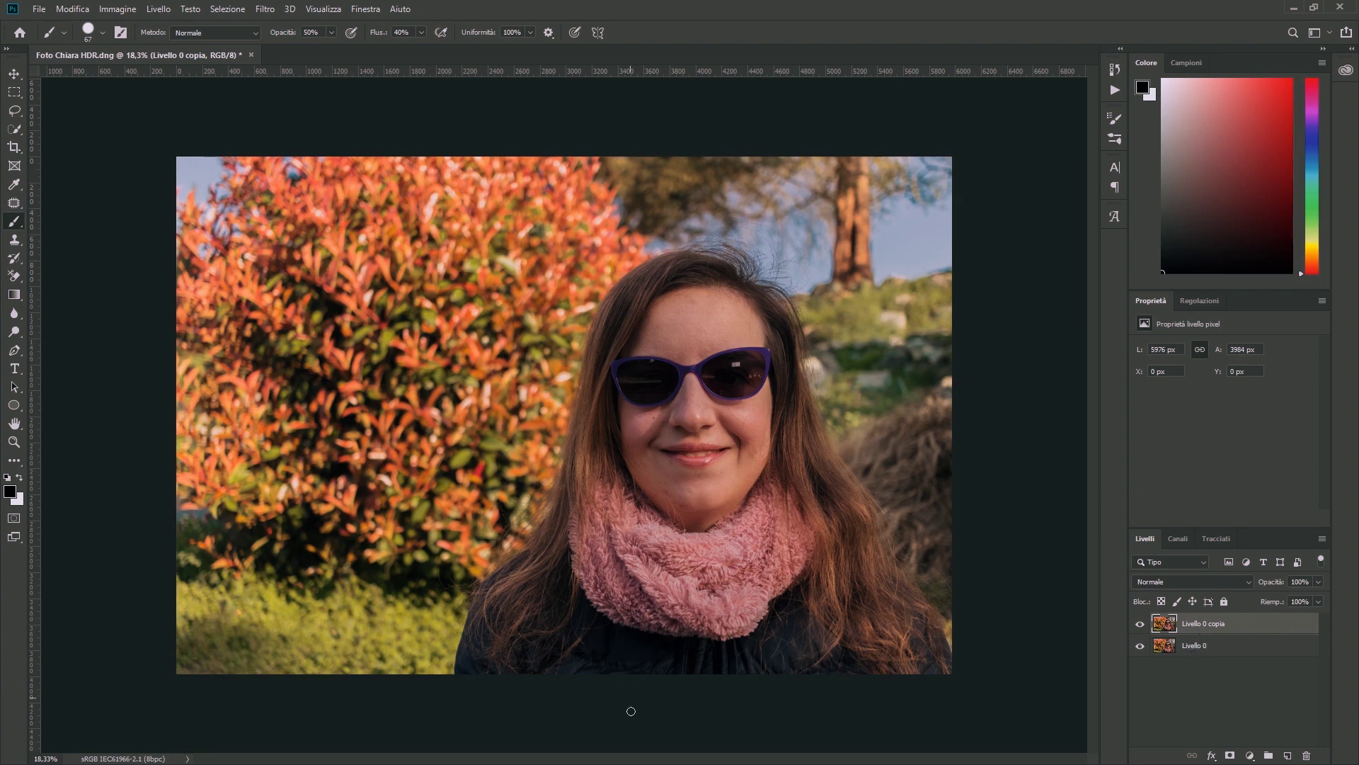
pyautogui.click(225, 11)
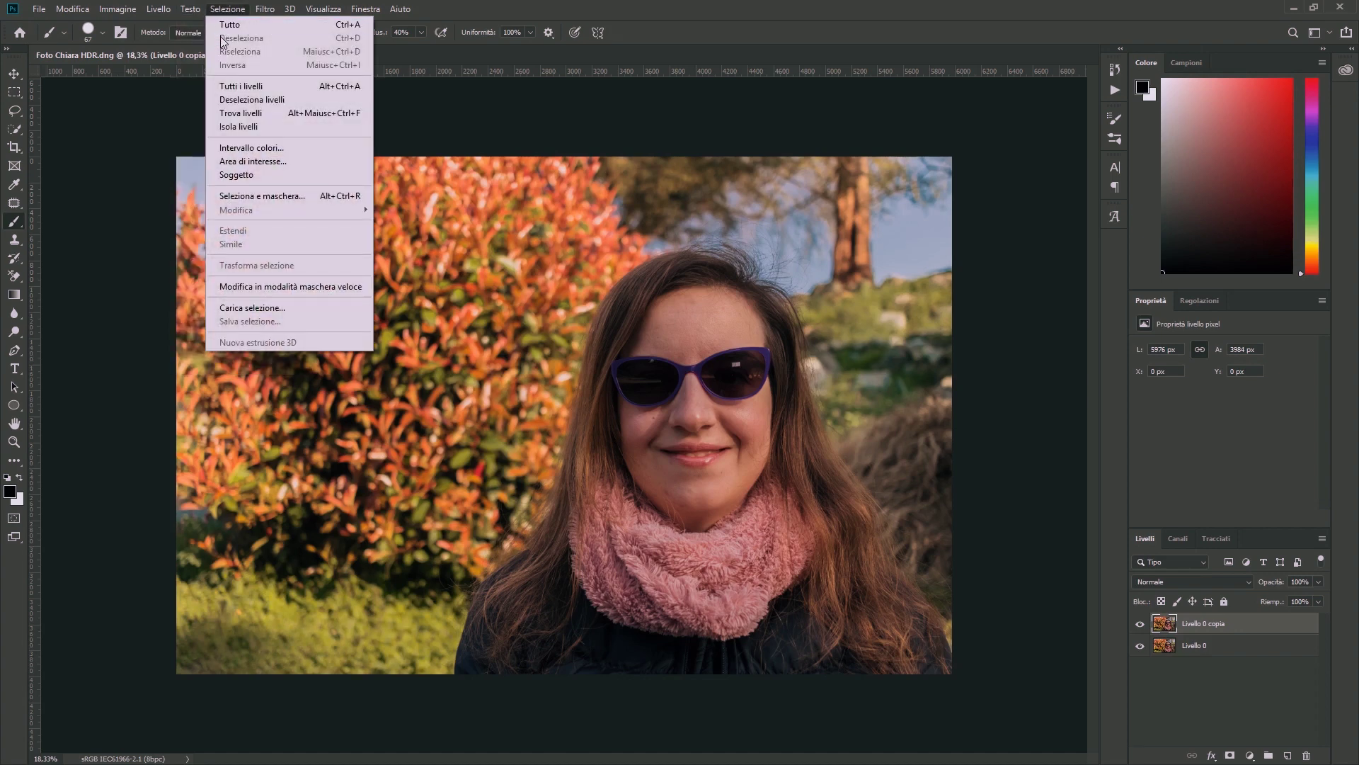
pyautogui.click(238, 196)
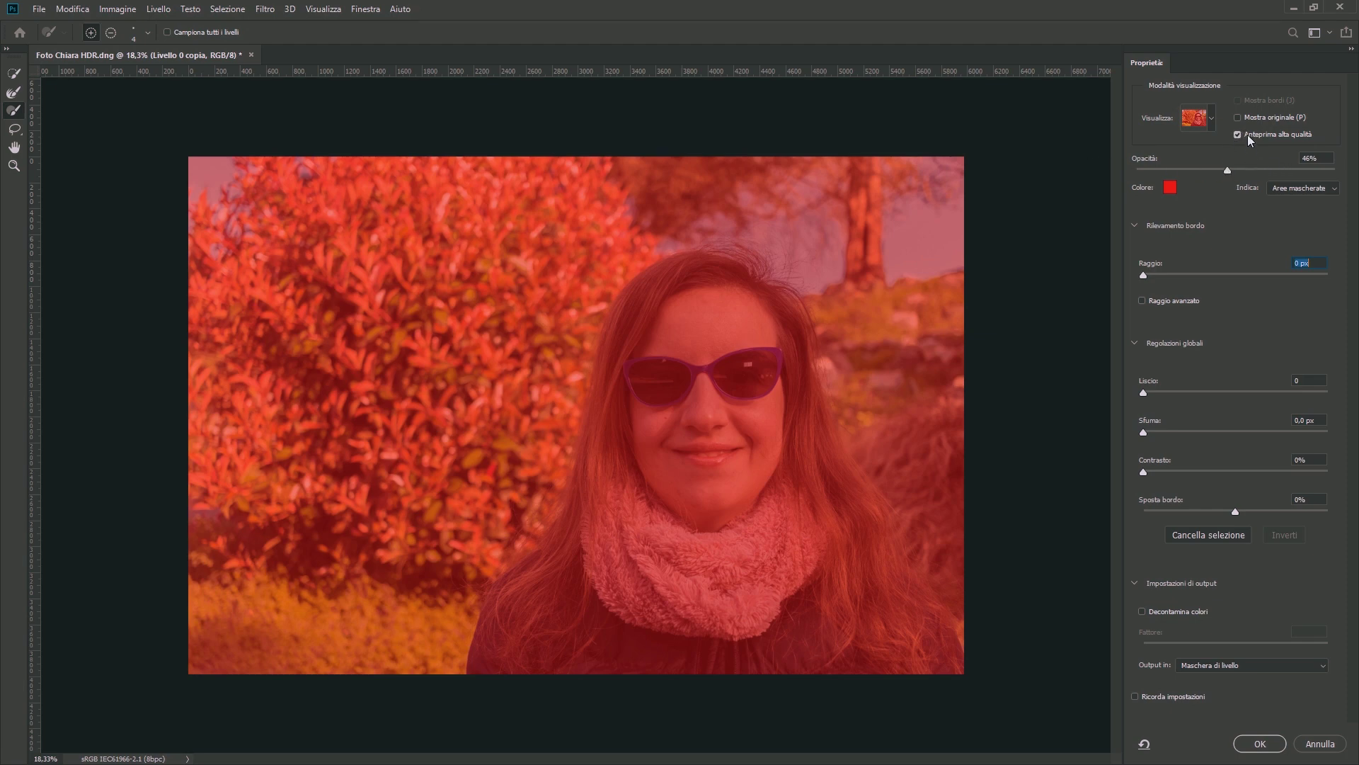
# Make the preview overlay pure red at 51% opacity, indicating masked areas.
pyautogui.moveTo(1229, 170); pyautogui.dragTo(1311, 171)
pyautogui.moveTo(1320, 172); pyautogui.dragTo(1260, 171)
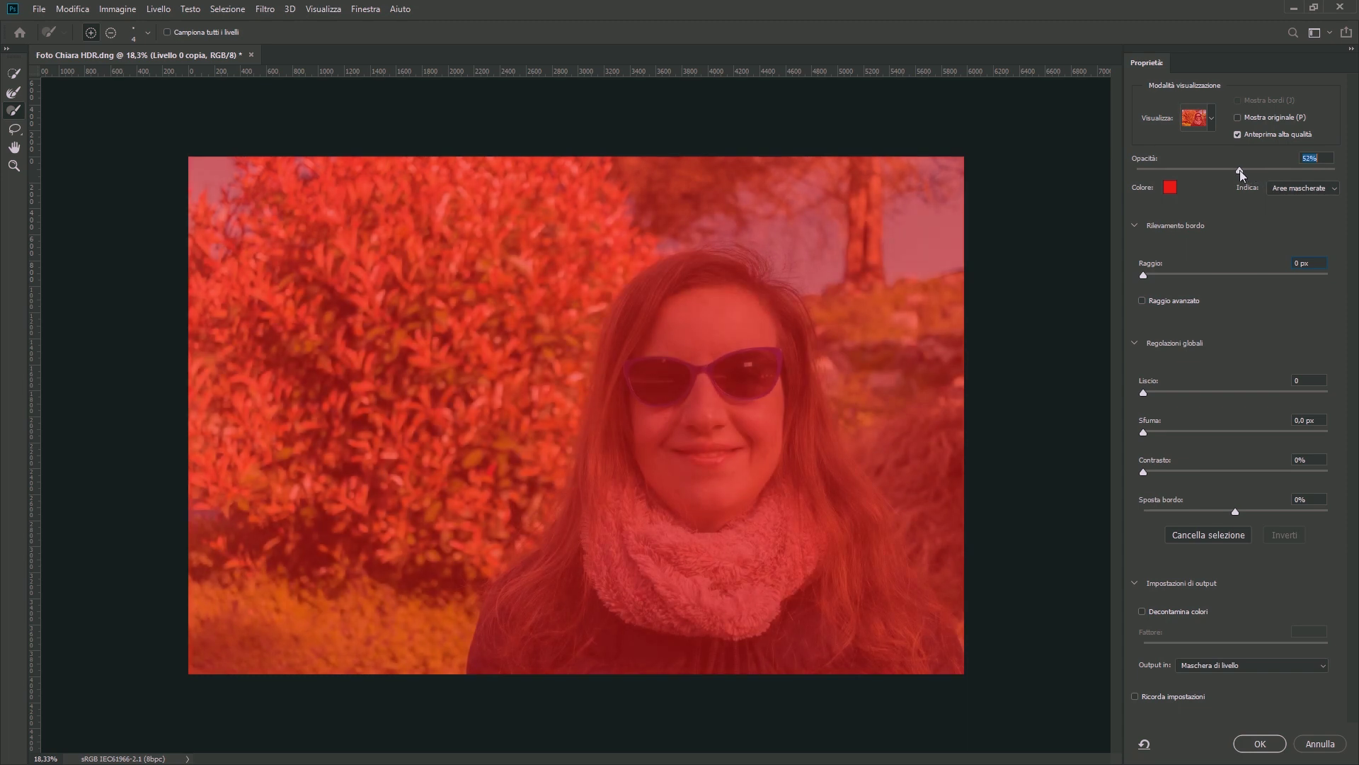
pyautogui.click(1153, 205)
pyautogui.click(1169, 186)
pyautogui.moveTo(948, 488); pyautogui.dragTo(818, 193)
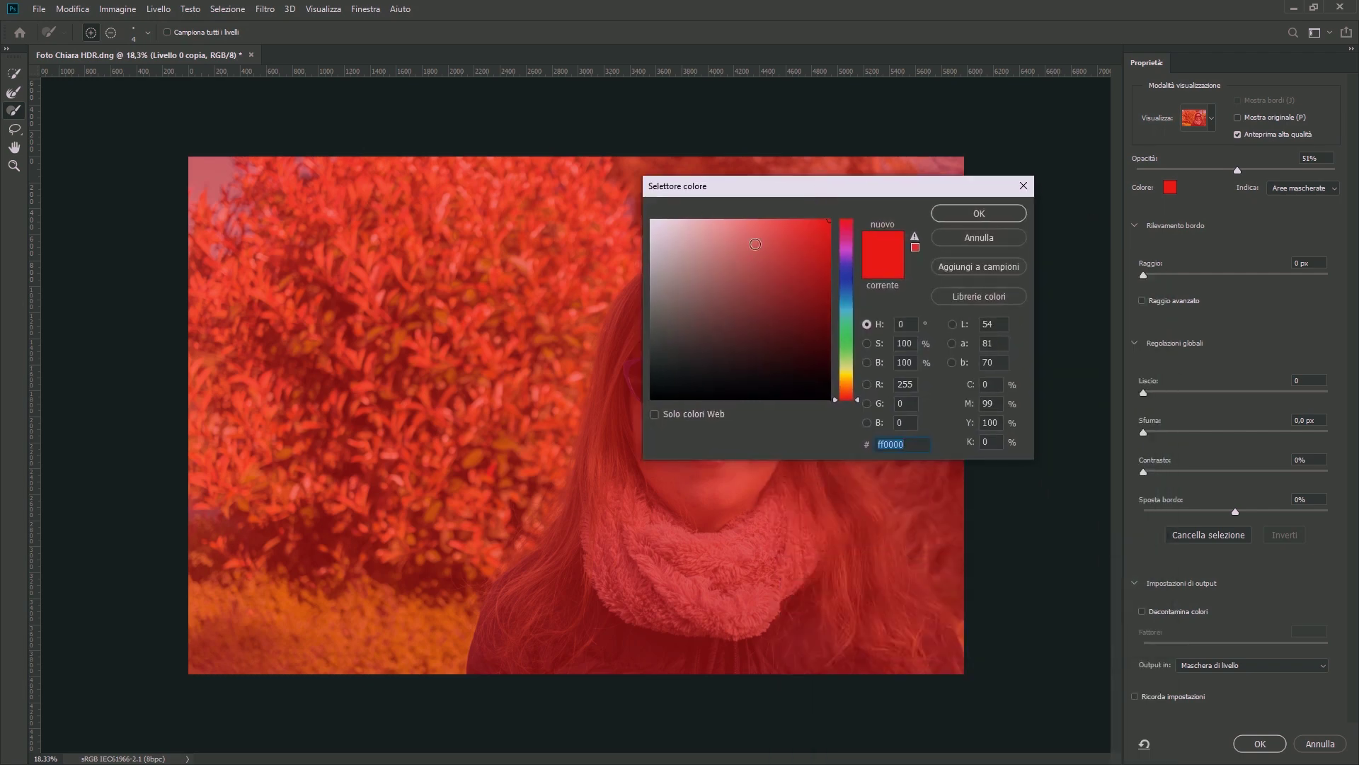
pyautogui.click(985, 241)
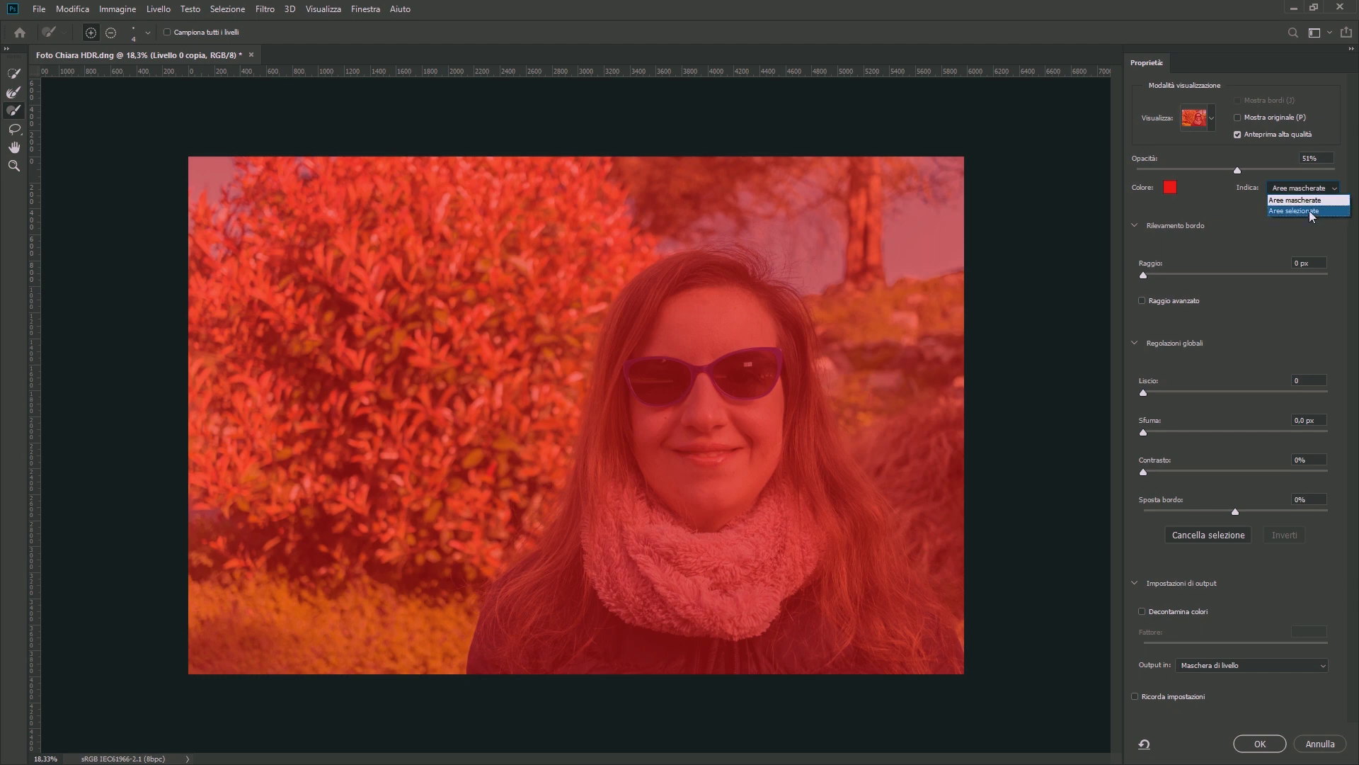
pyautogui.click(1310, 210)
pyautogui.click(1319, 189)
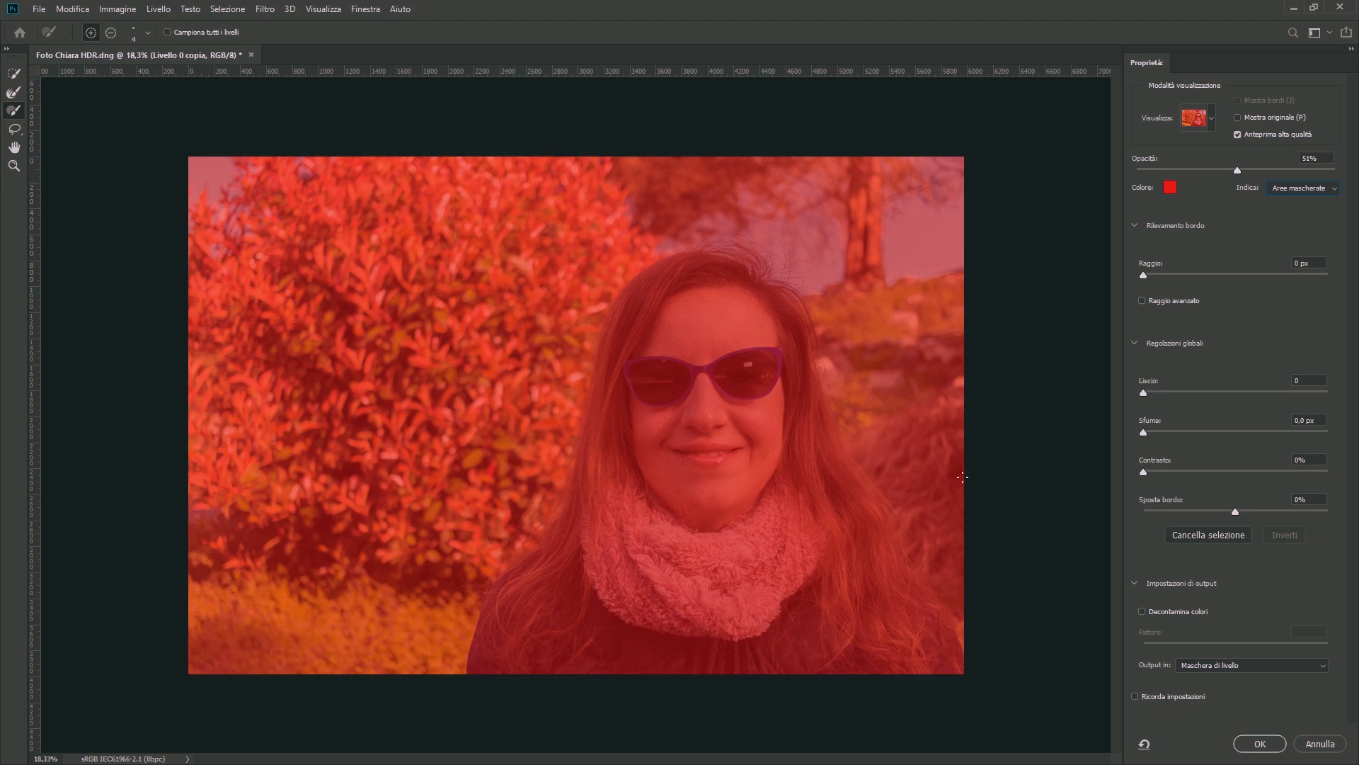
pyautogui.click(14, 73)
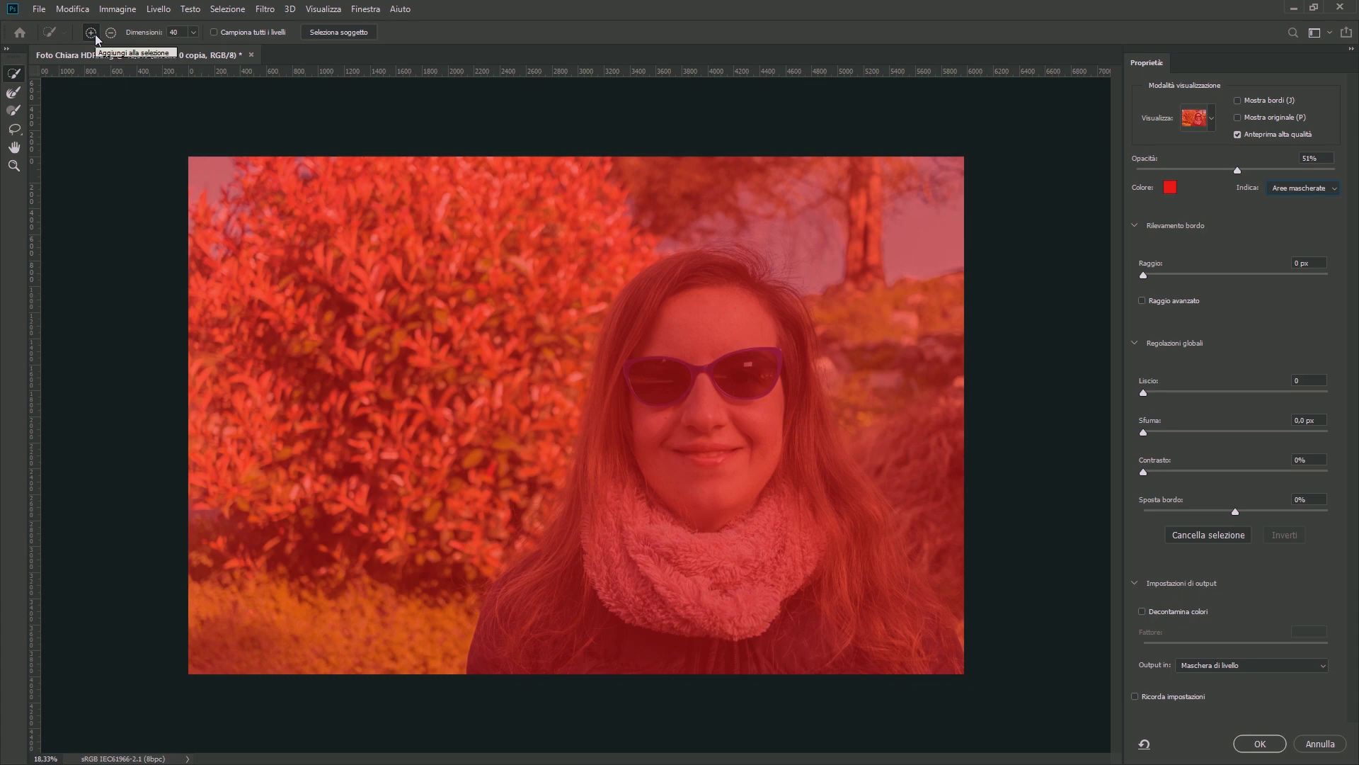
# Resize the Quick Selection brush, settling on a size of 156.
pyautogui.click(193, 32)
pyautogui.moveTo(211, 49); pyautogui.dragTo(207, 49)
pyautogui.click(193, 32)
pyautogui.press('alt')
pyautogui.moveTo(244, 177); pyautogui.dragTo(251, 182)
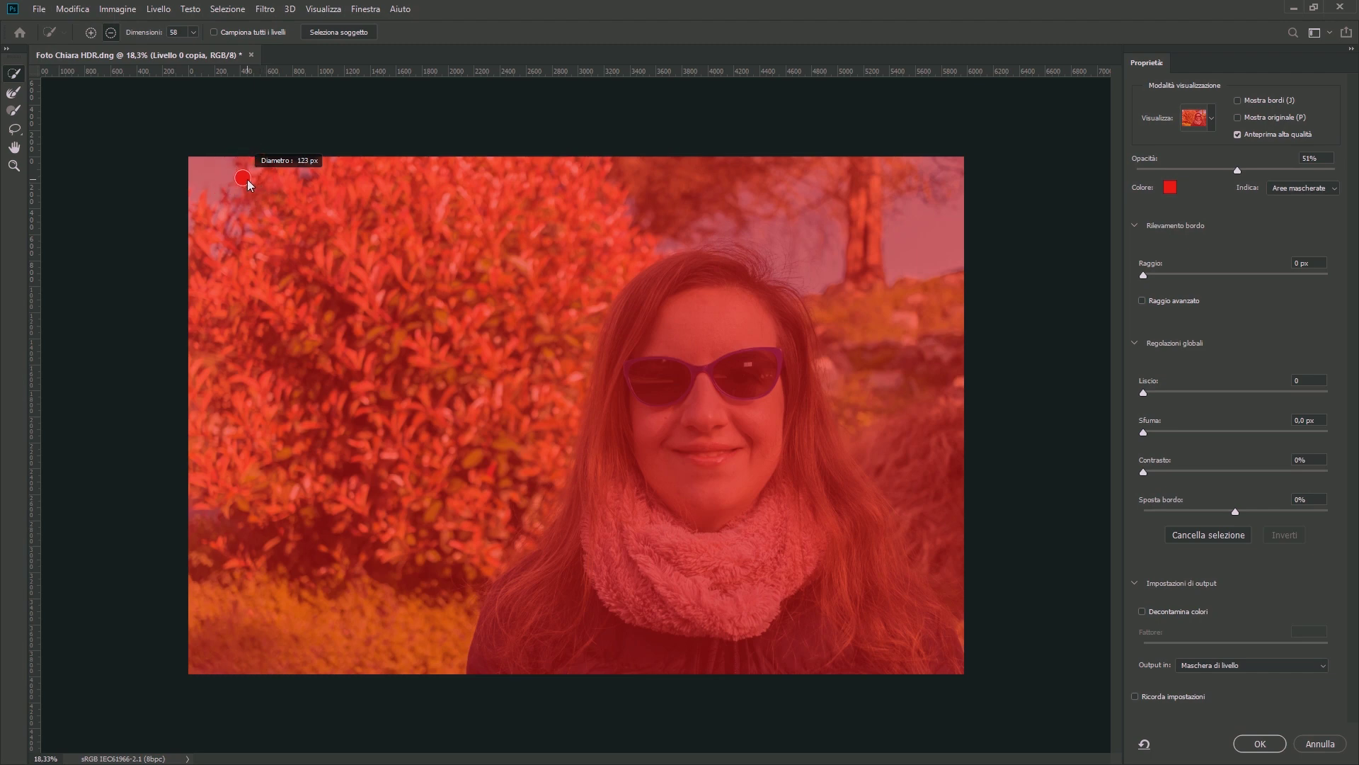
pyautogui.moveTo(253, 183); pyautogui.dragTo(243, 183)
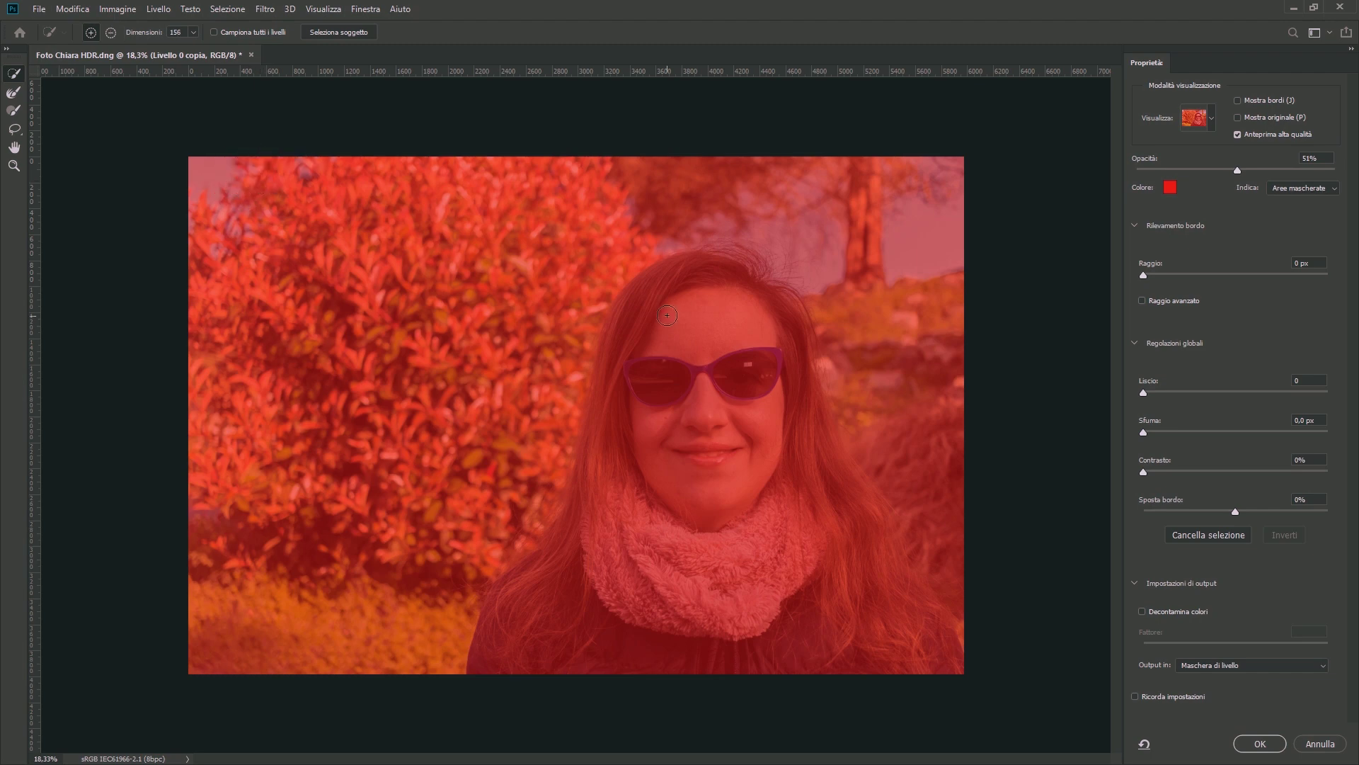
# Paint the woman and her hair into the selection, subtracting background at the right edge.
pyautogui.moveTo(637, 347)
pyautogui.mouseDown()
pyautogui.moveTo(675, 299)
pyautogui.moveTo(705, 304)
pyautogui.moveTo(682, 400)
pyautogui.moveTo(618, 402)
pyautogui.moveTo(609, 524)
pyautogui.moveTo(570, 555)
pyautogui.moveTo(759, 643)
pyautogui.moveTo(931, 658)
pyautogui.moveTo(785, 525)
pyautogui.mouseUp()
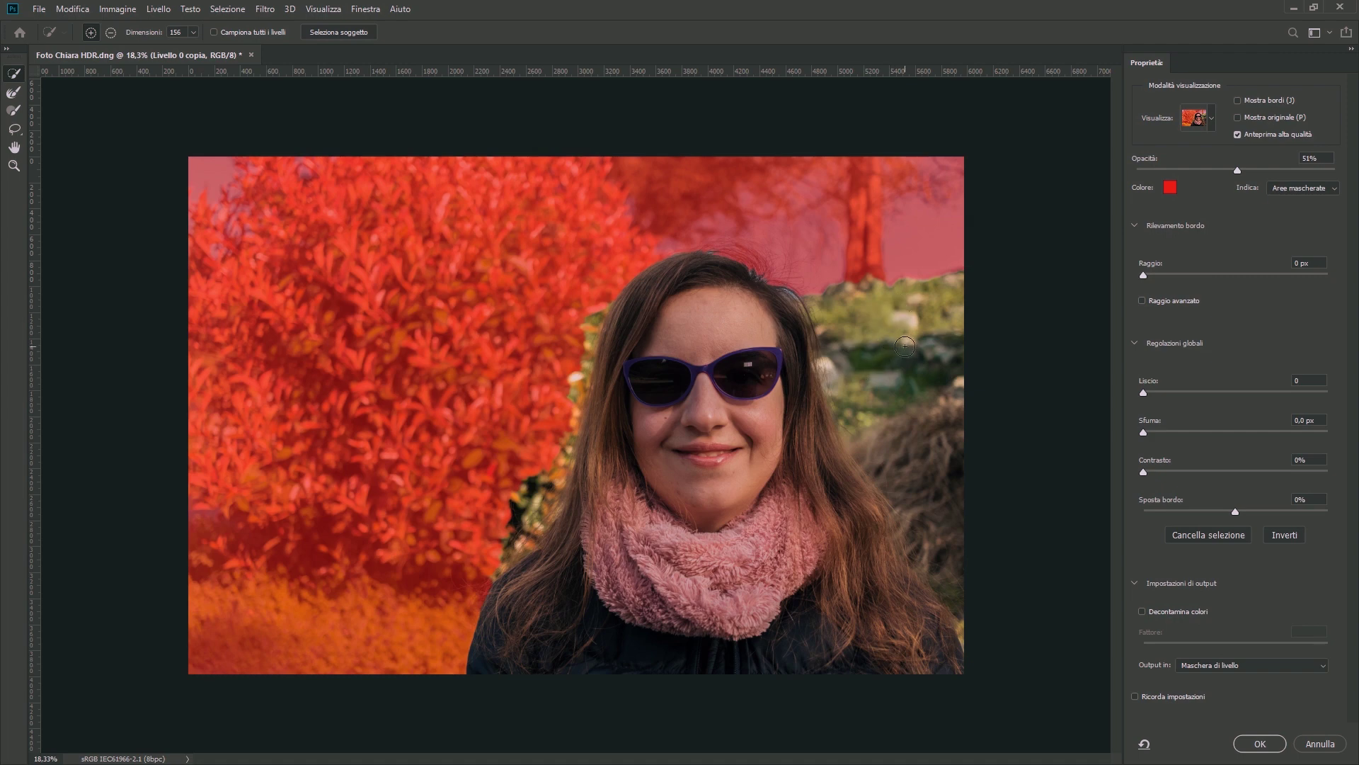
pyautogui.press('alt')
pyautogui.moveTo(939, 314); pyautogui.dragTo(964, 624)
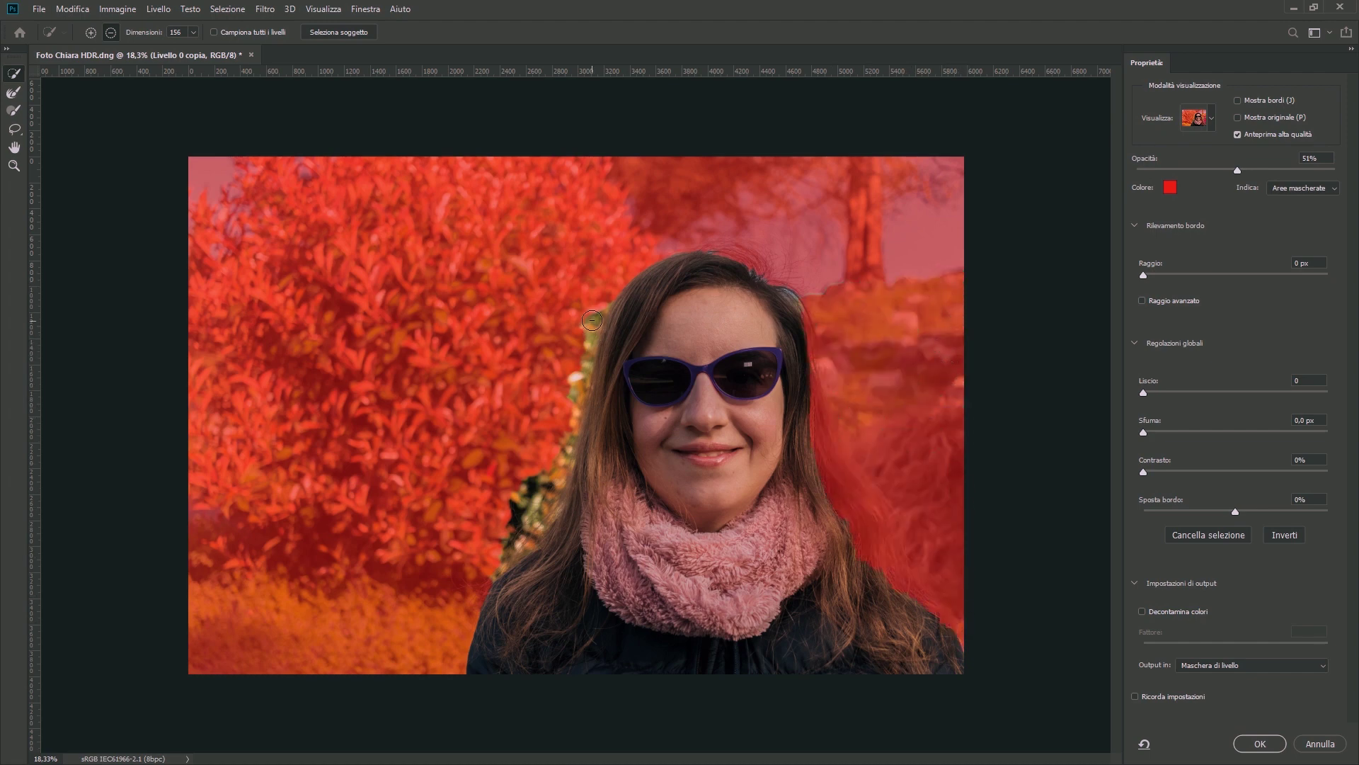
pyautogui.press('alt')
pyautogui.scroll(2, 594, 326)
pyautogui.scroll(2, 584, 312)
pyautogui.scroll(1, 573, 290)
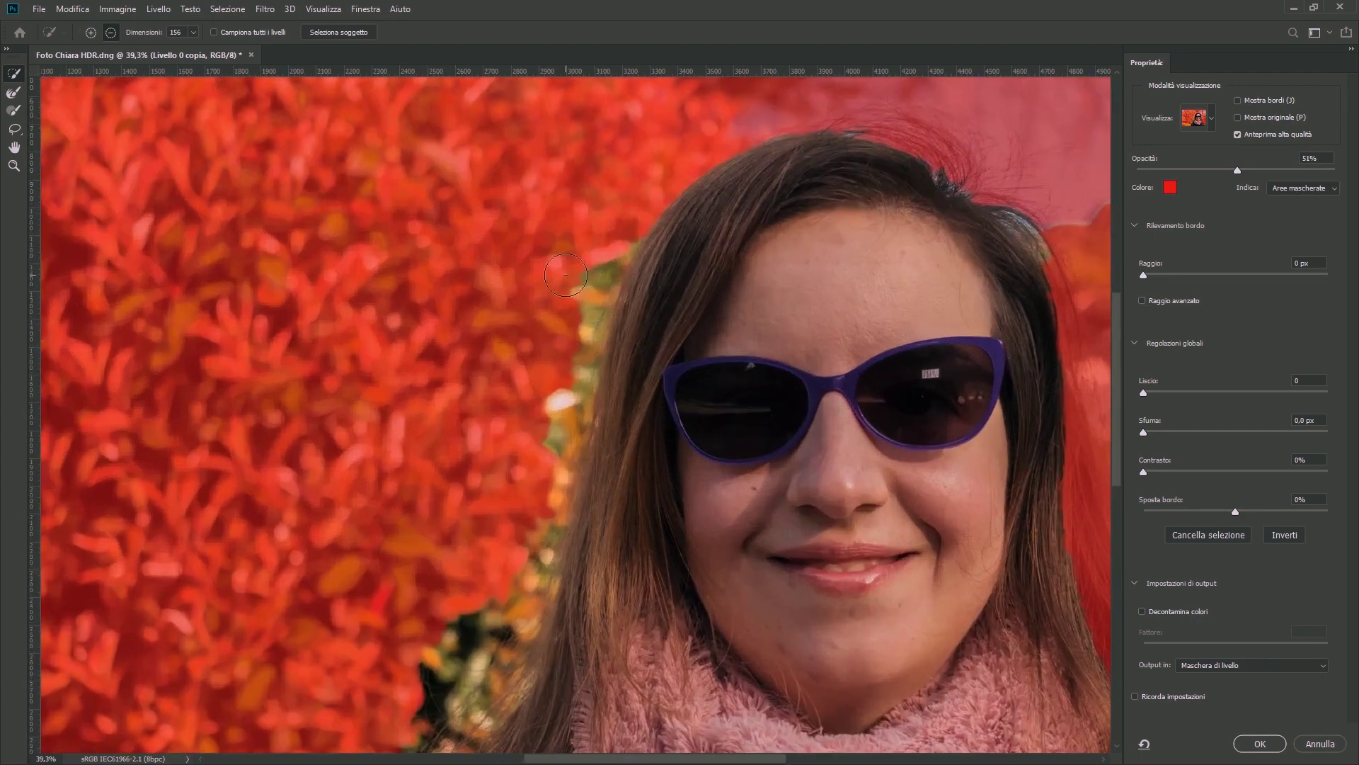
# Refine the left hair edge and remove the green leaves beside the hair.
pyautogui.moveTo(609, 255)
pyautogui.mouseDown()
pyautogui.moveTo(582, 280)
pyautogui.moveTo(573, 272)
pyautogui.mouseUp()
pyautogui.press('alt')
pyautogui.moveTo(576, 320); pyautogui.dragTo(490, 628)
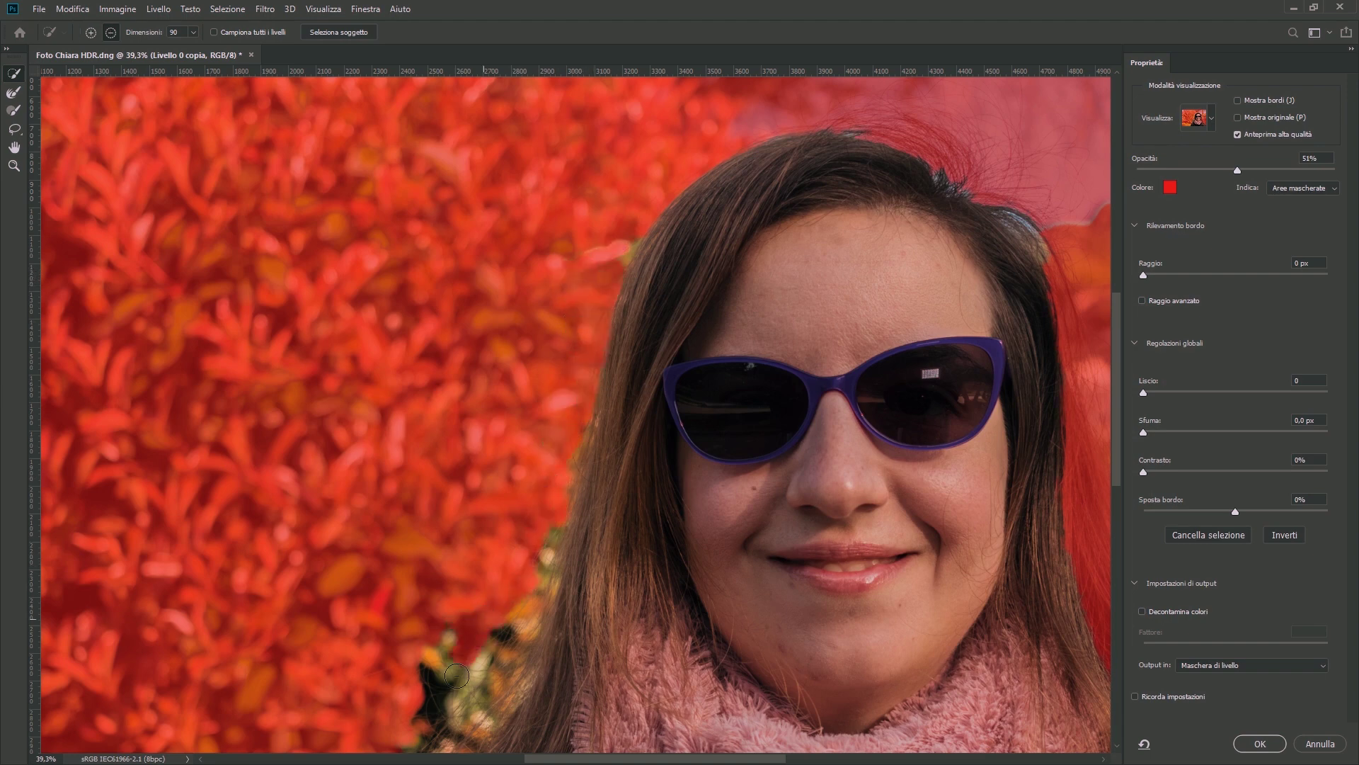
pyautogui.scroll(-5, 513, 388)
pyautogui.press('alt')
pyautogui.scroll(5, 426, 416)
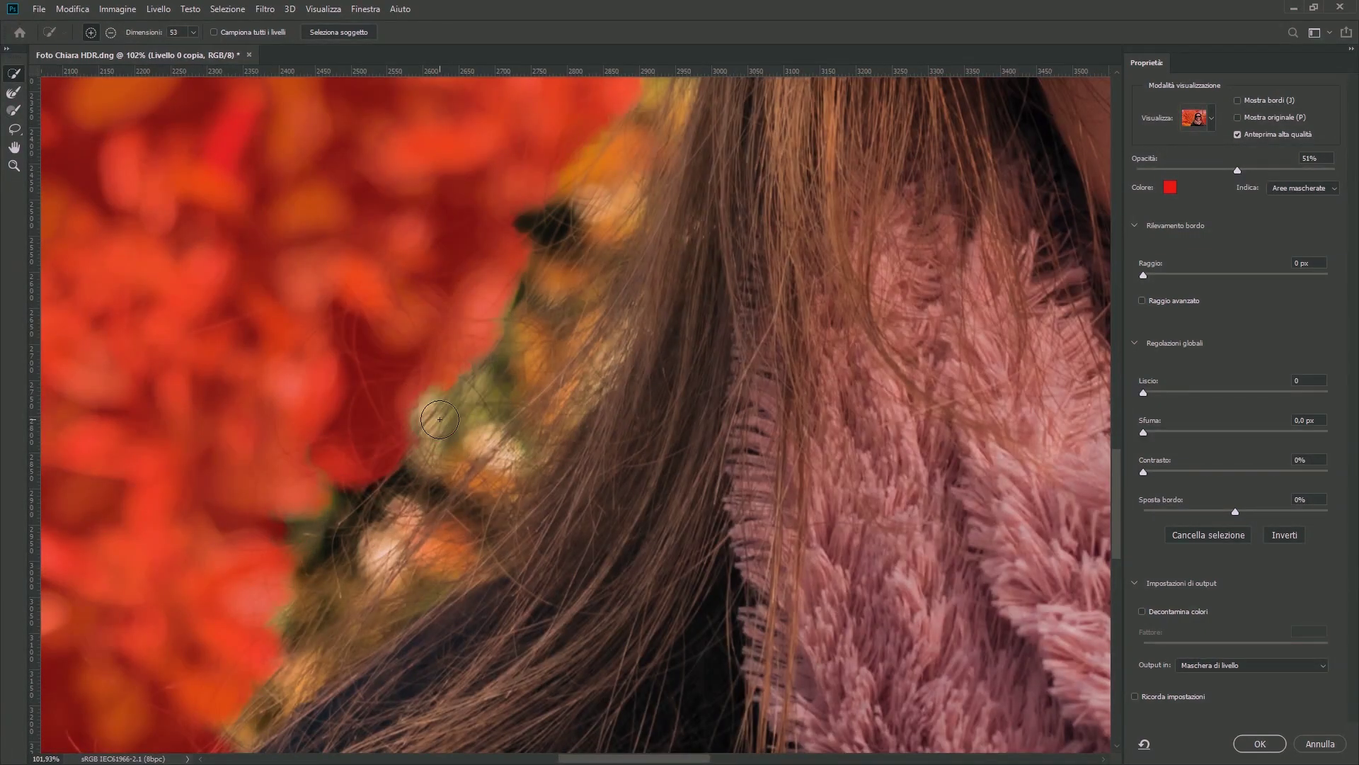
pyautogui.moveTo(496, 449); pyautogui.dragTo(487, 406)
# Add the loose hair on the right edge to the selection.
pyautogui.scroll(-3, 305, 676)
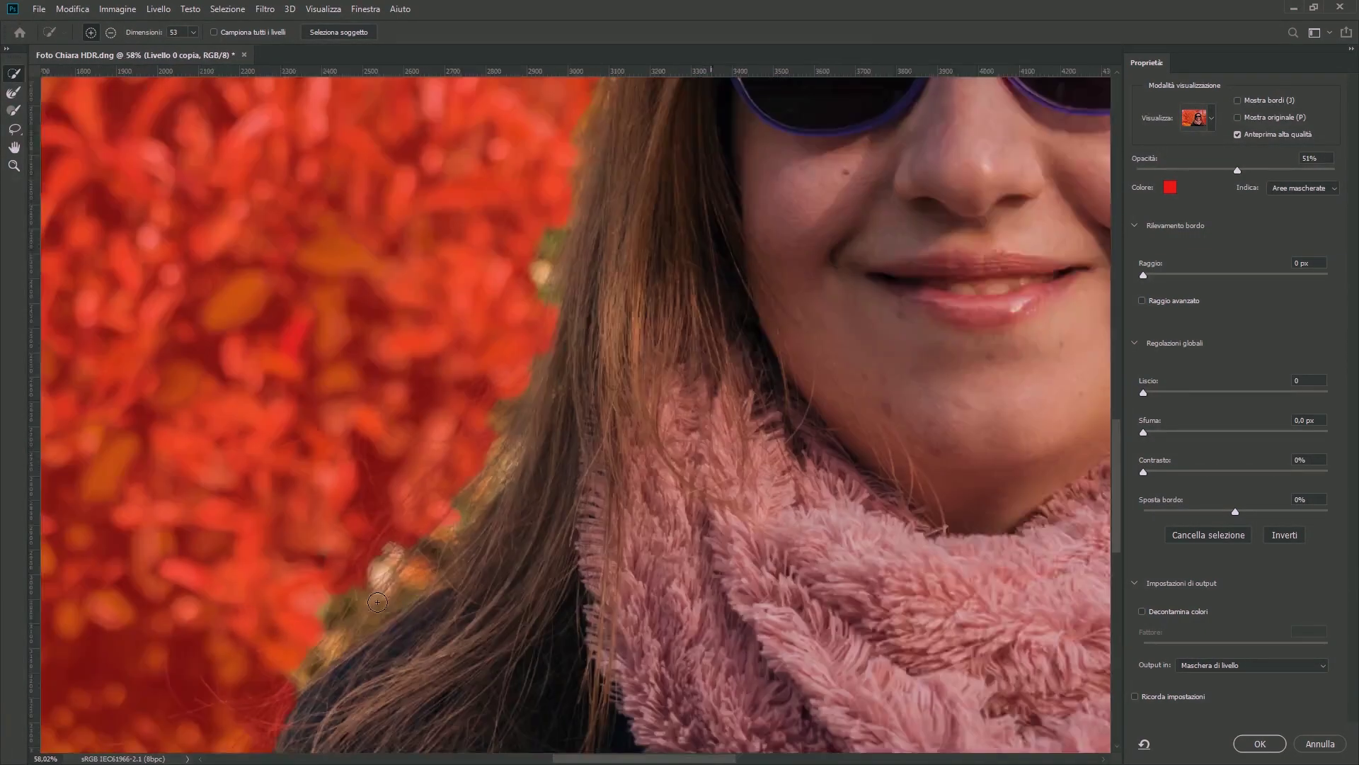
pyautogui.scroll(4, 524, 301)
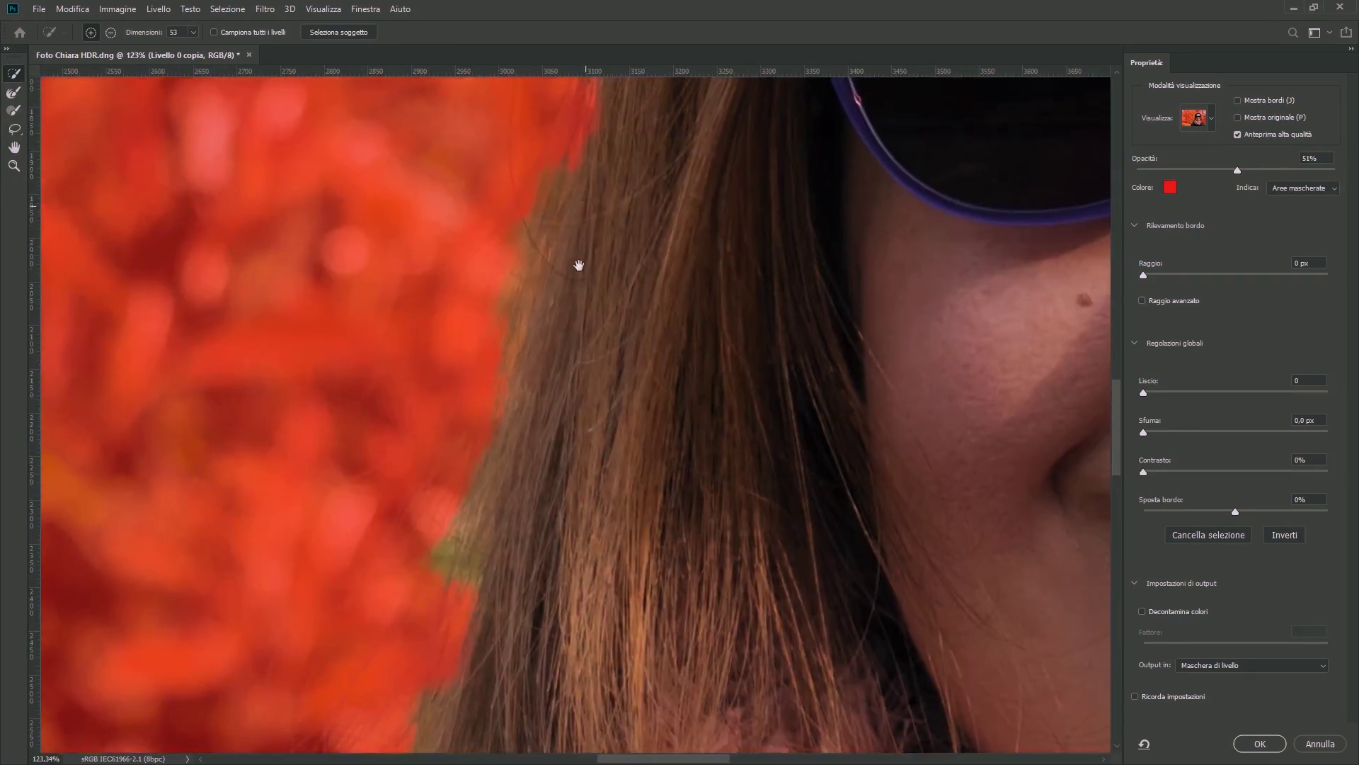
pyautogui.scroll(4, 560, 396)
pyautogui.scroll(-8, 561, 396)
pyautogui.scroll(-1, 951, 550)
pyautogui.scroll(-3, 706, 431)
pyautogui.scroll(3, 883, 428)
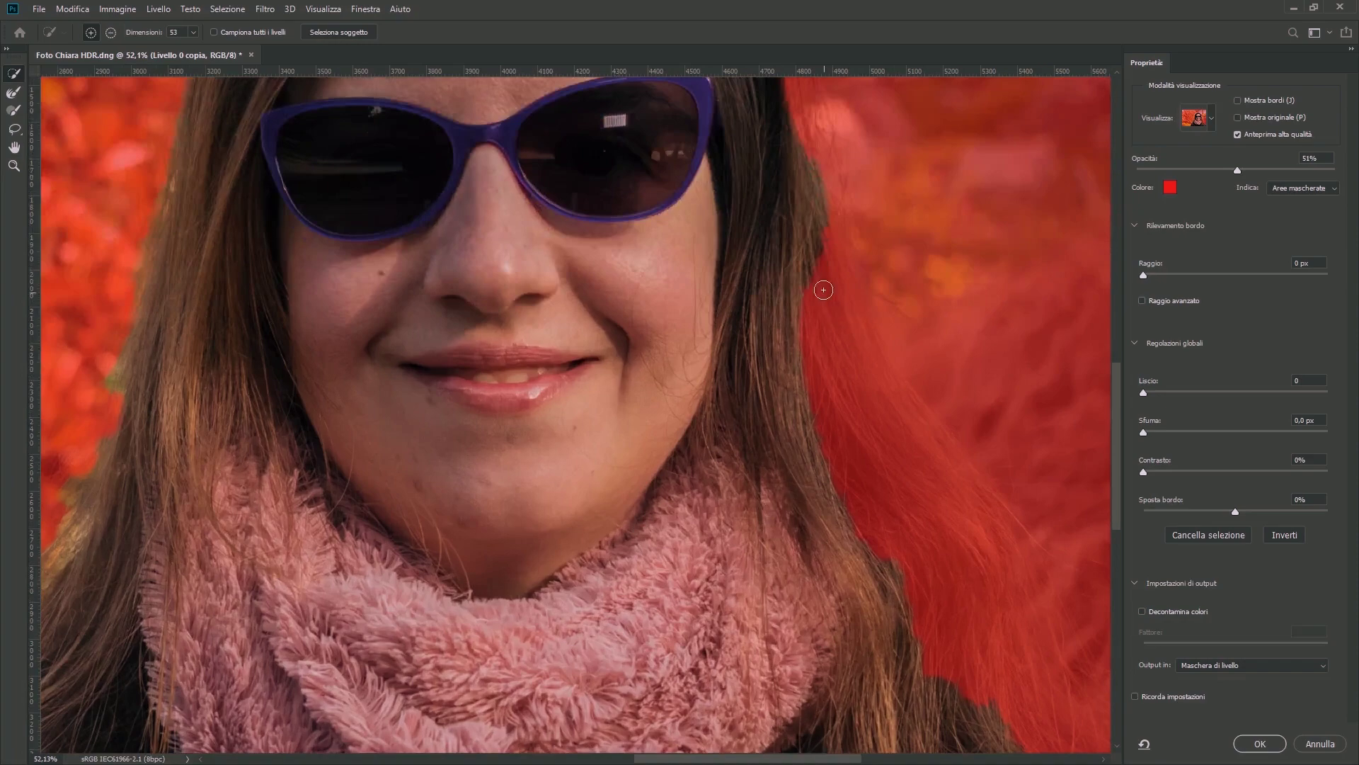
pyautogui.moveTo(904, 510); pyautogui.dragTo(988, 690)
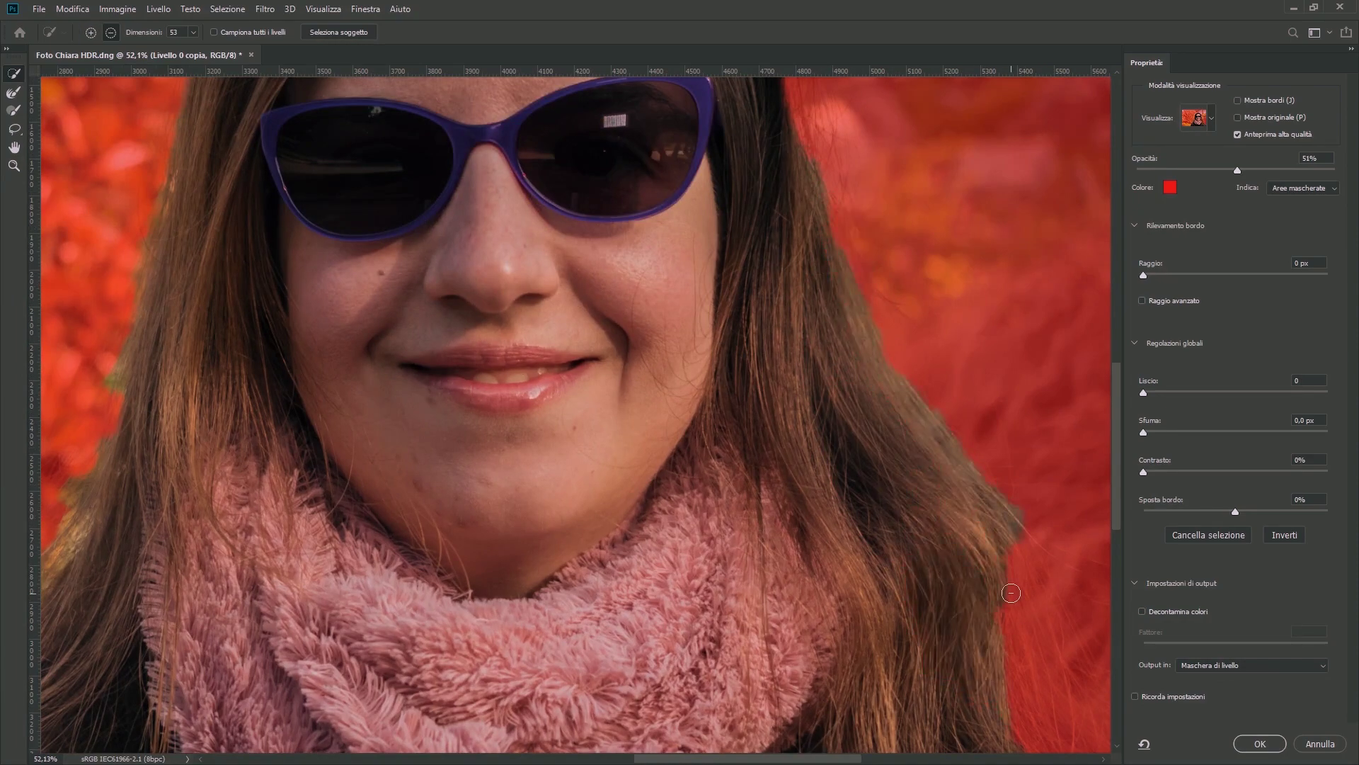
pyautogui.scroll(-2, 1024, 610)
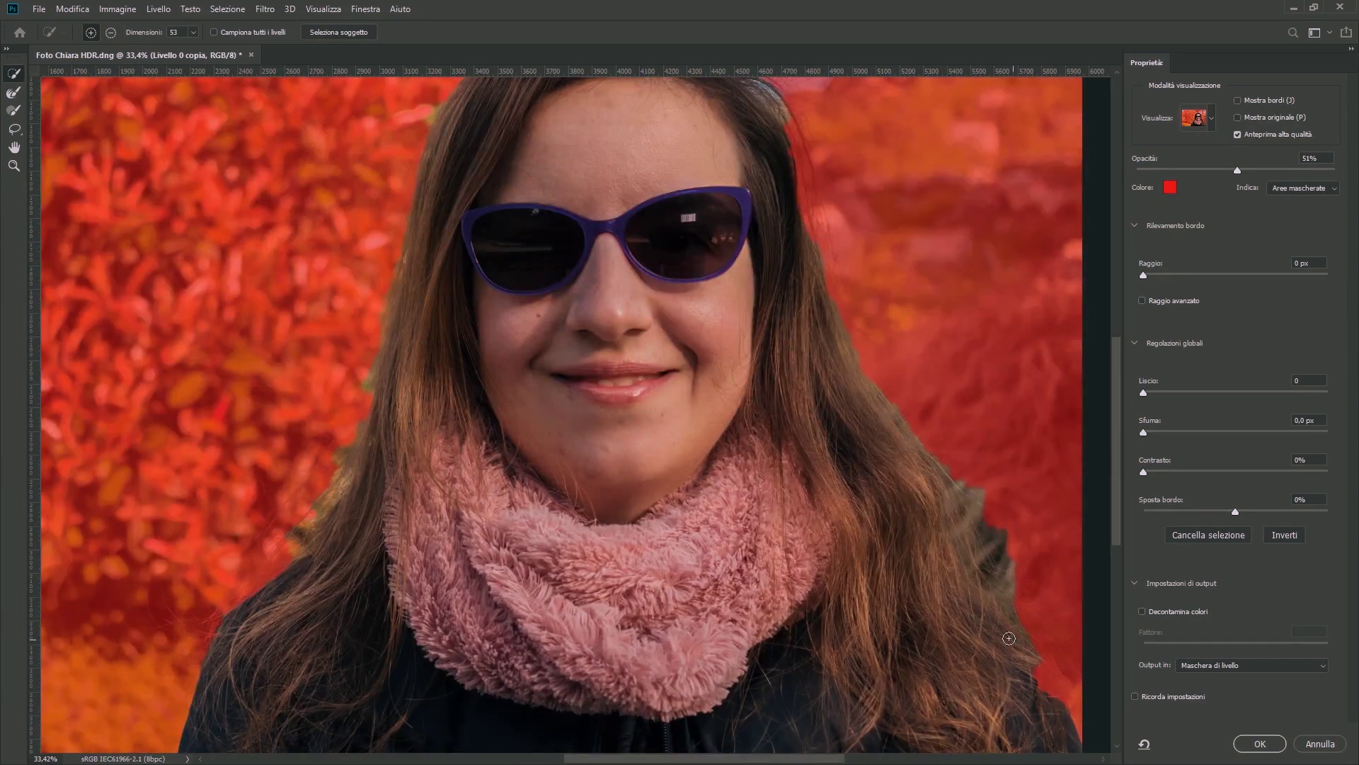
# Brush edge refinement along the woman's left hair outline with the Refine Edge Brush.
pyautogui.click(14, 93)
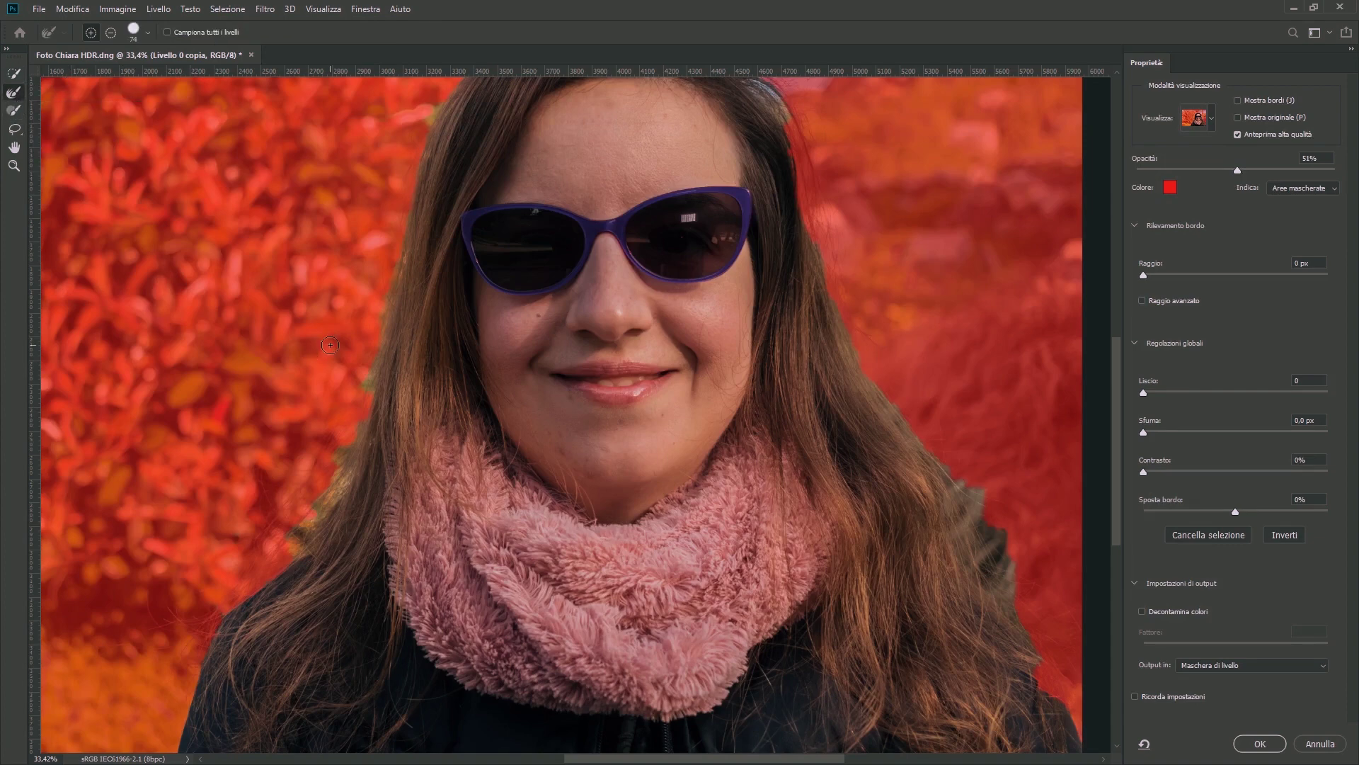
pyautogui.scroll(2, 330, 345)
pyautogui.scroll(2, 378, 417)
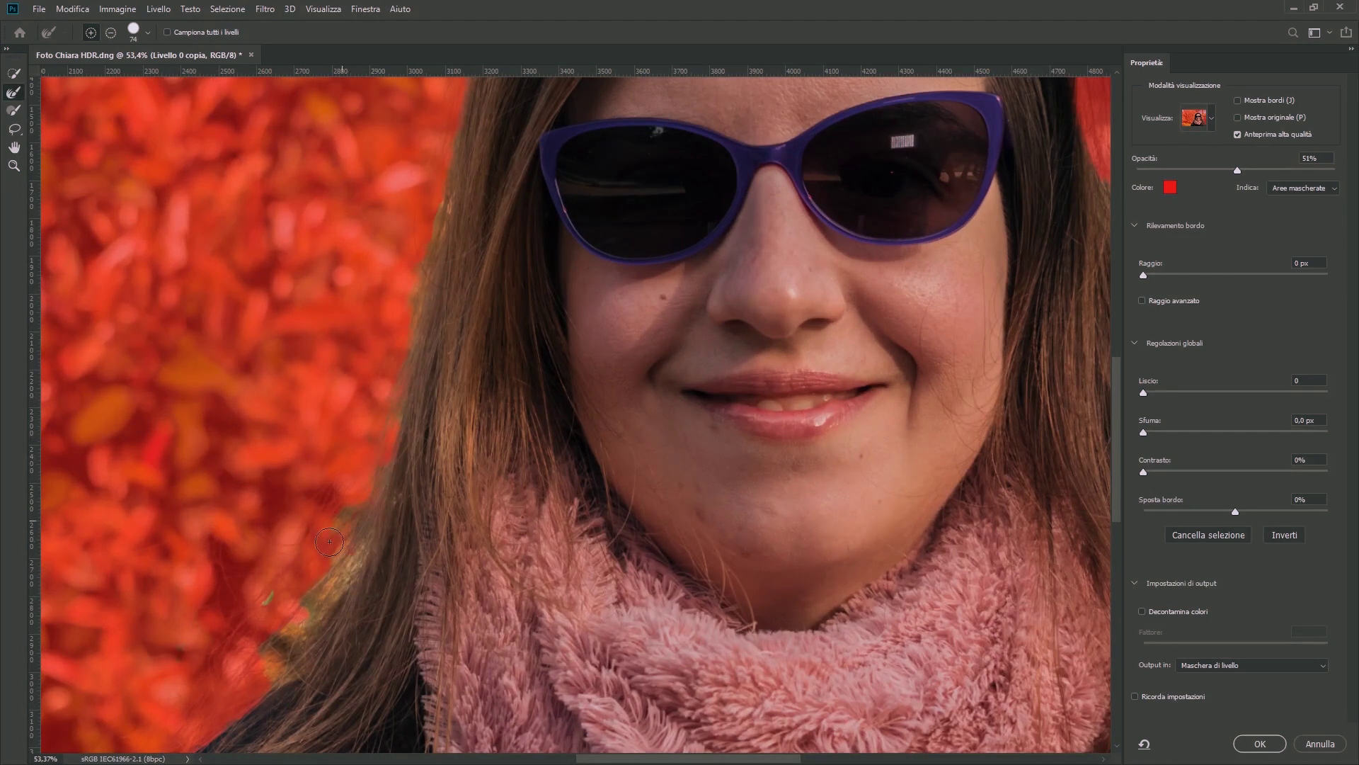
pyautogui.moveTo(341, 519)
pyautogui.mouseDown()
pyautogui.moveTo(290, 610)
pyautogui.moveTo(315, 596)
pyautogui.mouseUp()
pyautogui.scroll(-2, 549, 608)
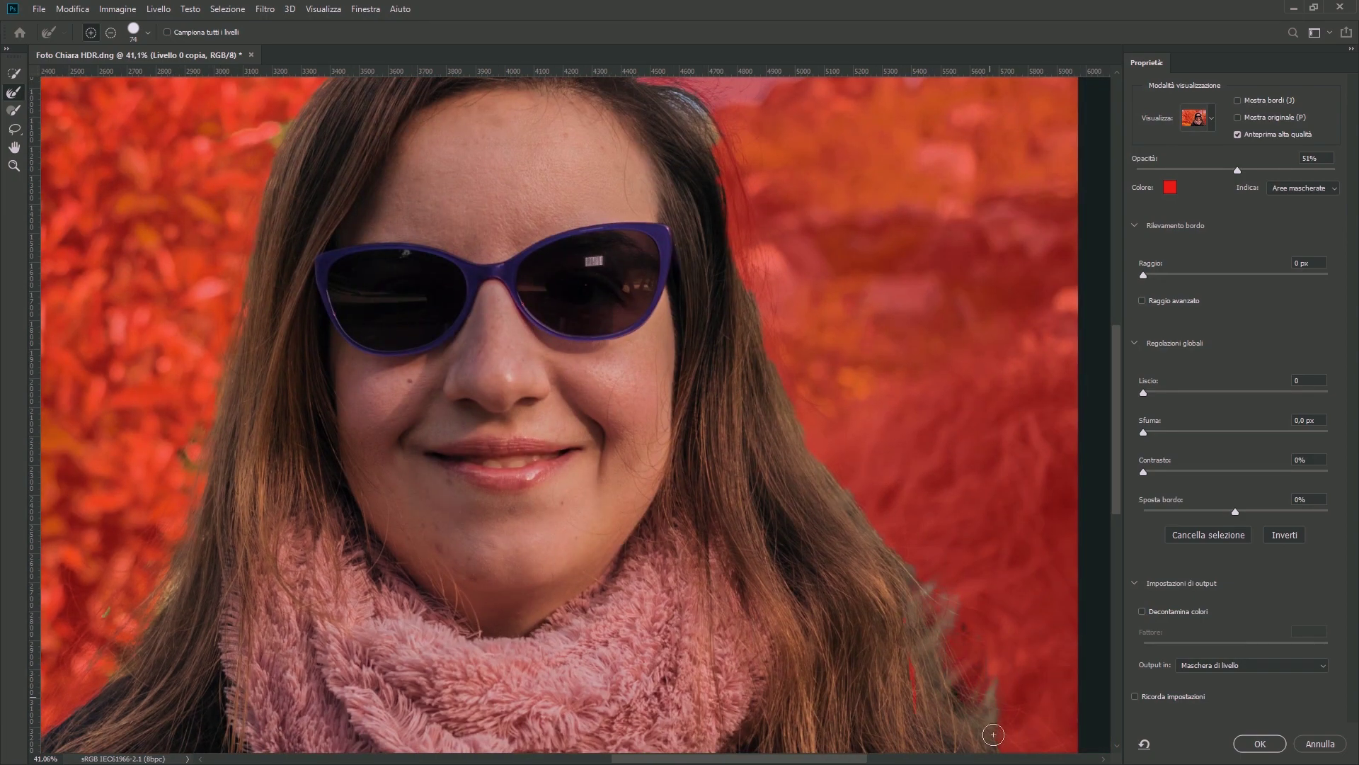
pyautogui.scroll(2, 575, 284)
pyautogui.scroll(1, 710, 195)
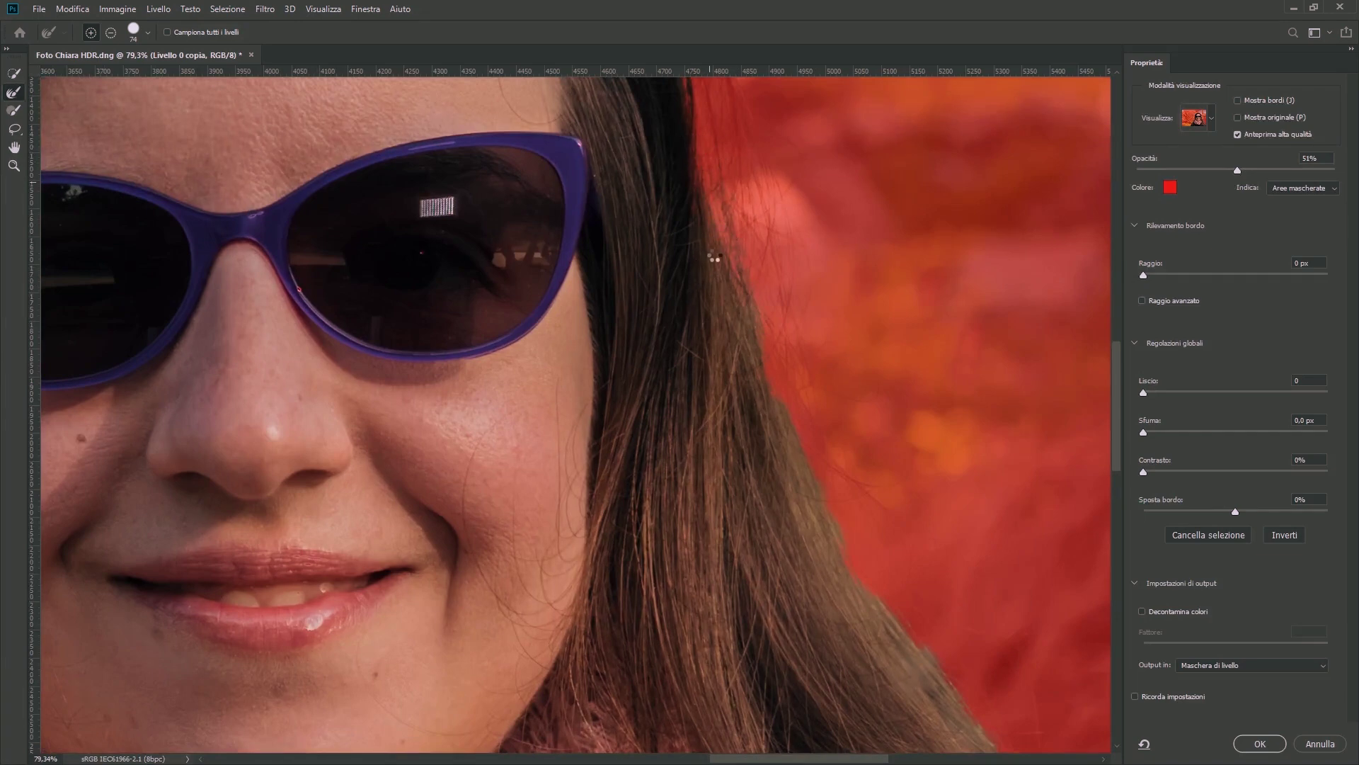
pyautogui.scroll(1, 713, 257)
pyautogui.scroll(-2, 715, 439)
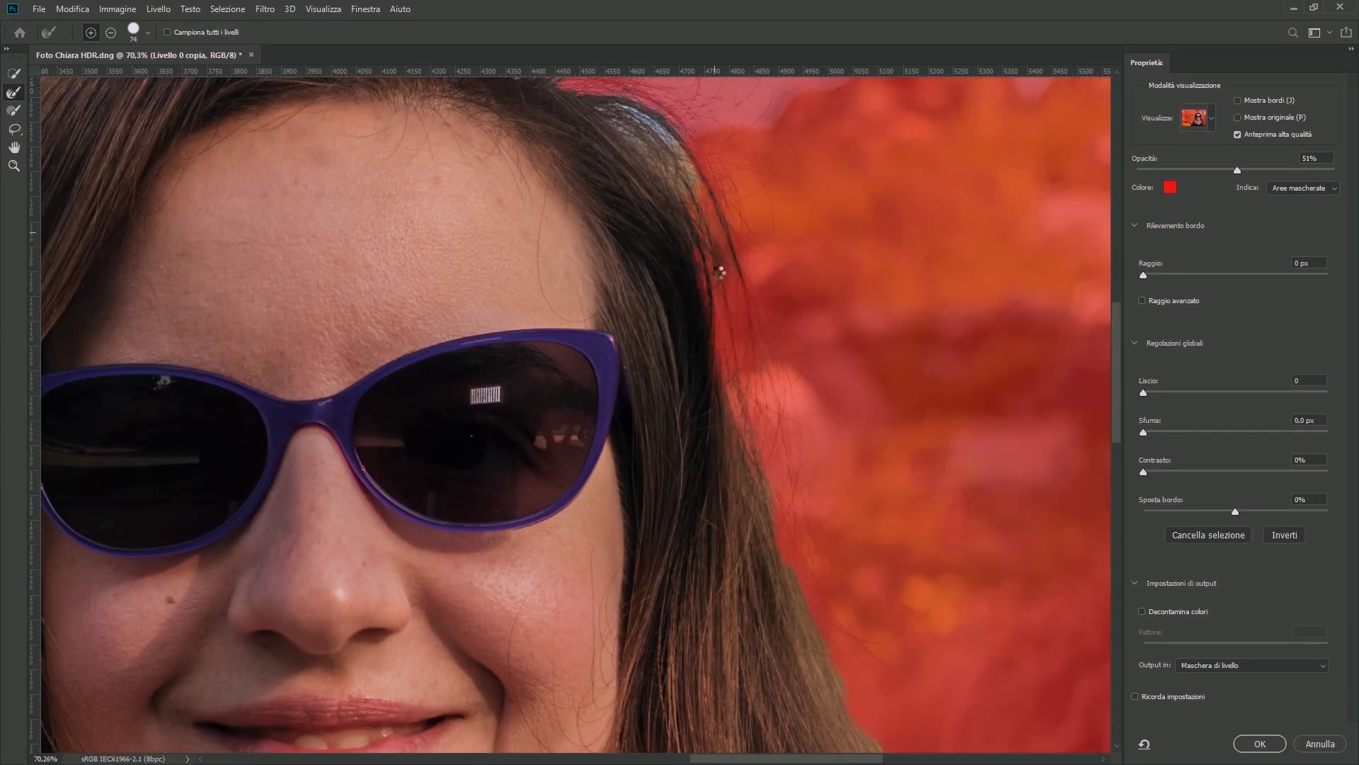
pyautogui.click(13, 73)
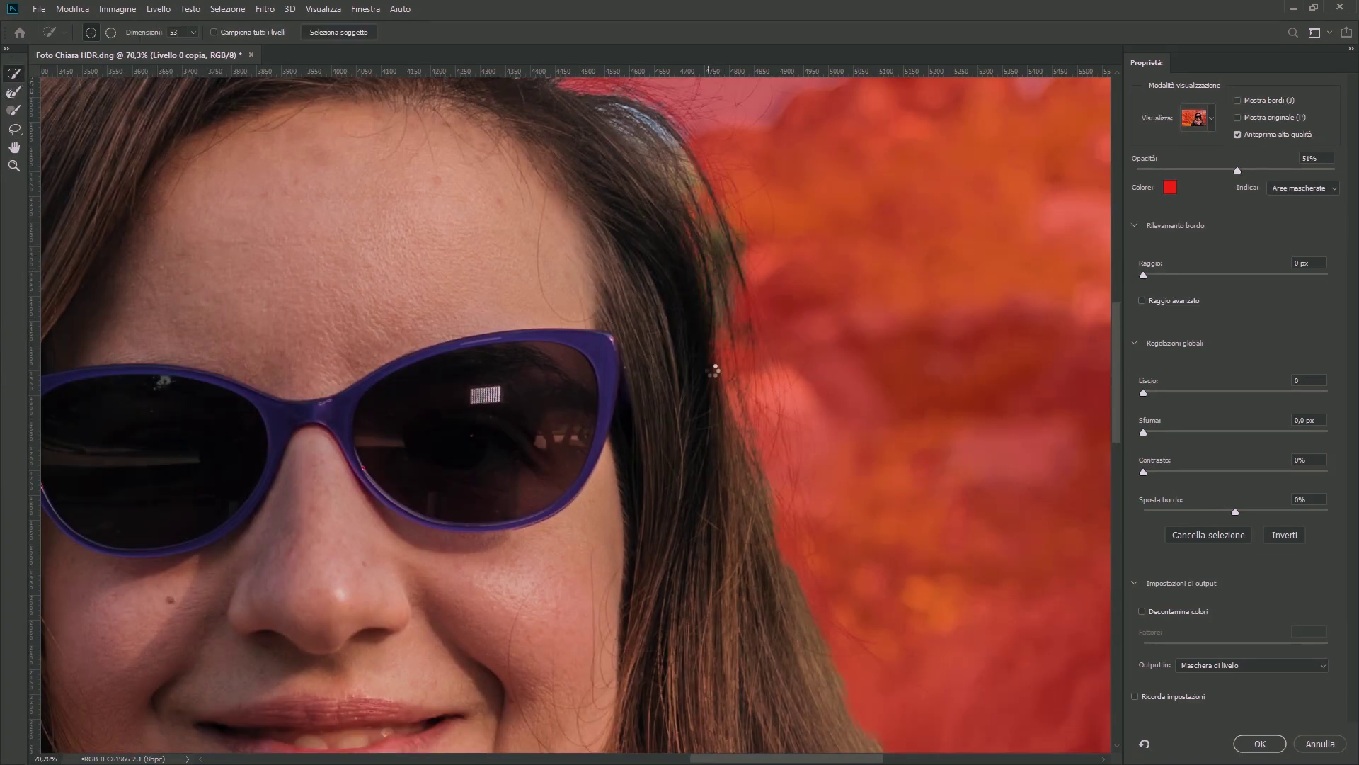
pyautogui.scroll(-3, 1077, 426)
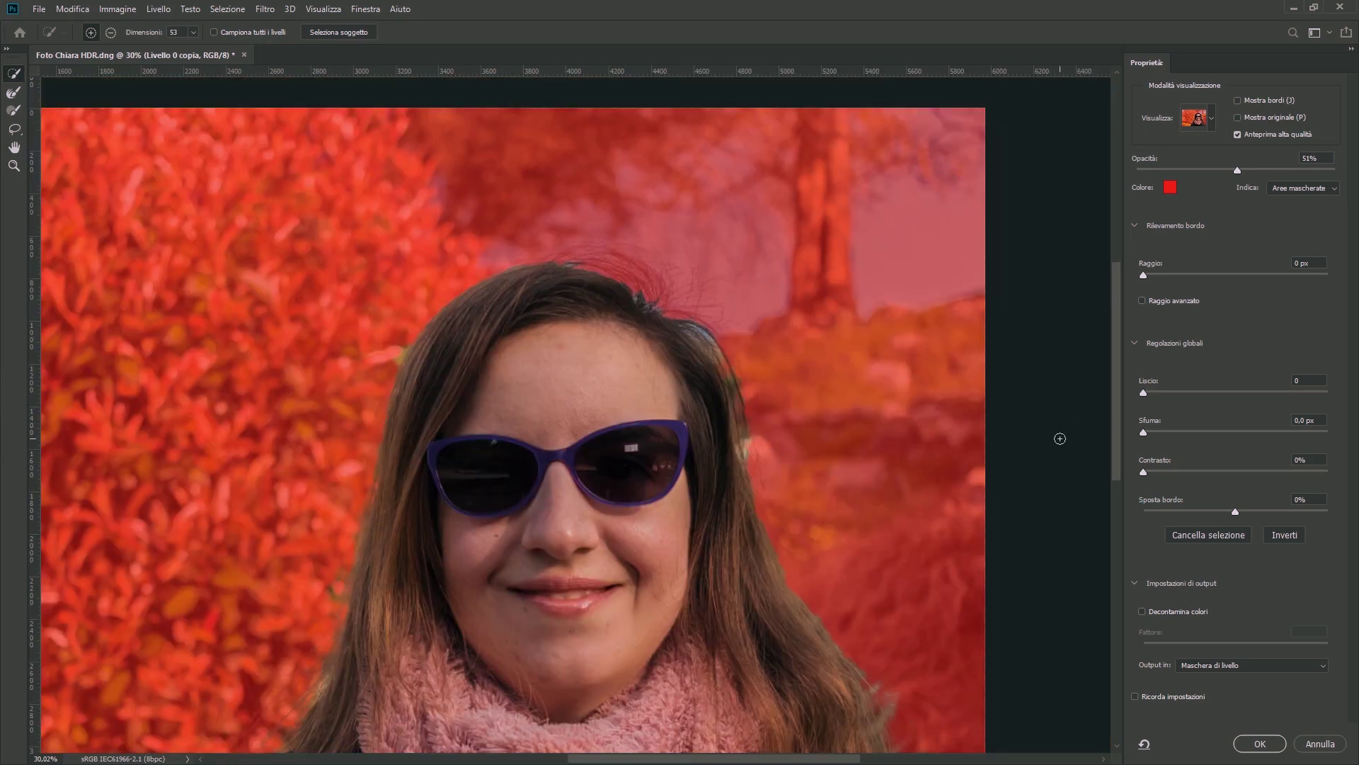
# Mask out the grey strand on the right hair edge with the Brush tool.
pyautogui.click(12, 114)
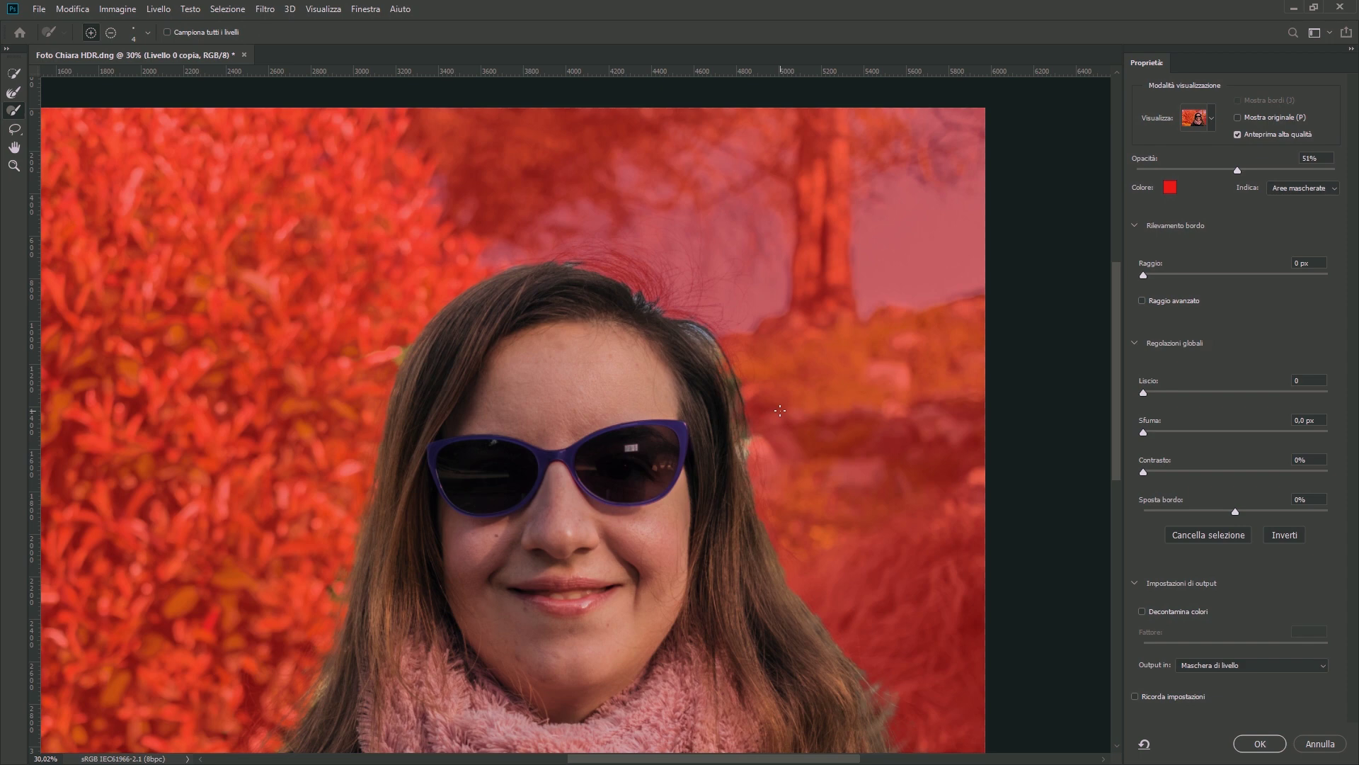
pyautogui.scroll(2, 780, 411)
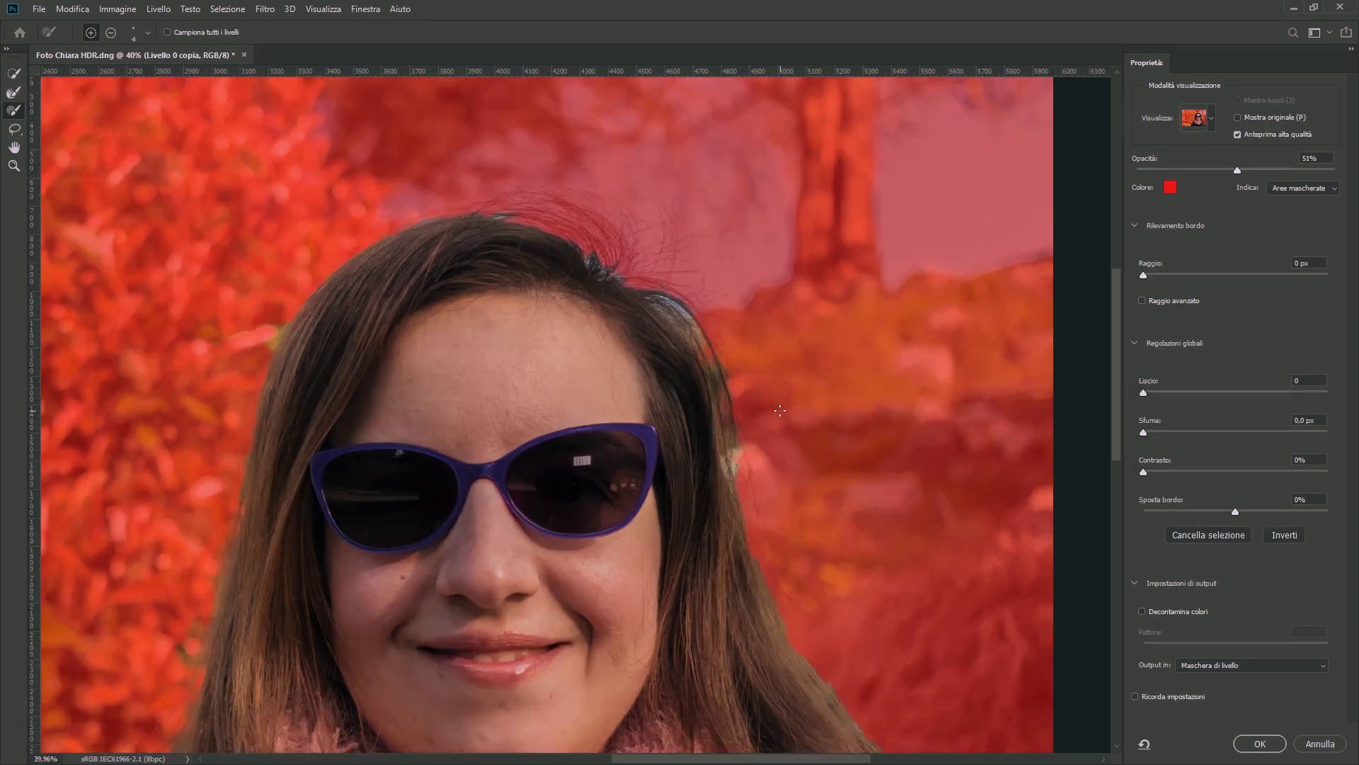
pyautogui.scroll(2, 780, 411)
pyautogui.scroll(2, 781, 411)
pyautogui.scroll(2, 780, 410)
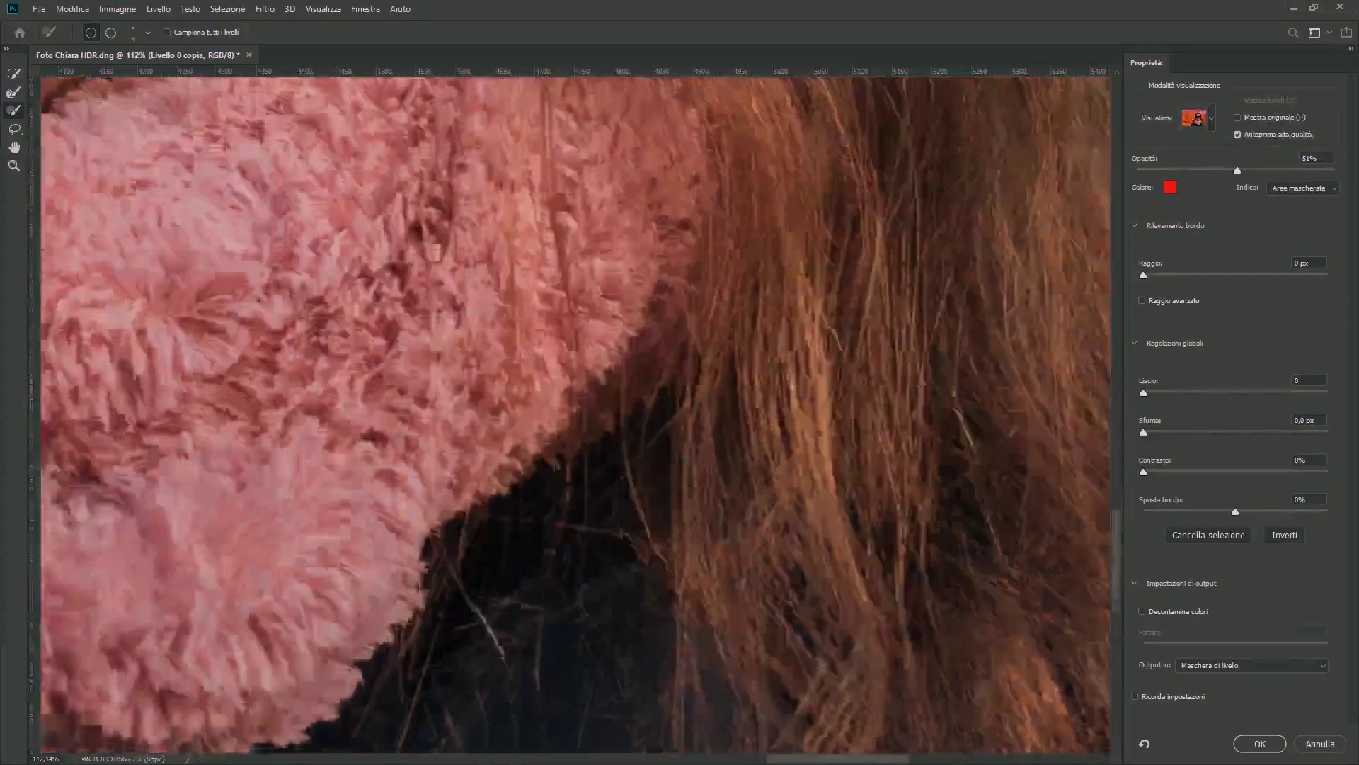
pyautogui.moveTo(1113, 326); pyautogui.dragTo(1116, 520)
pyautogui.moveTo(963, 599); pyautogui.dragTo(495, 595)
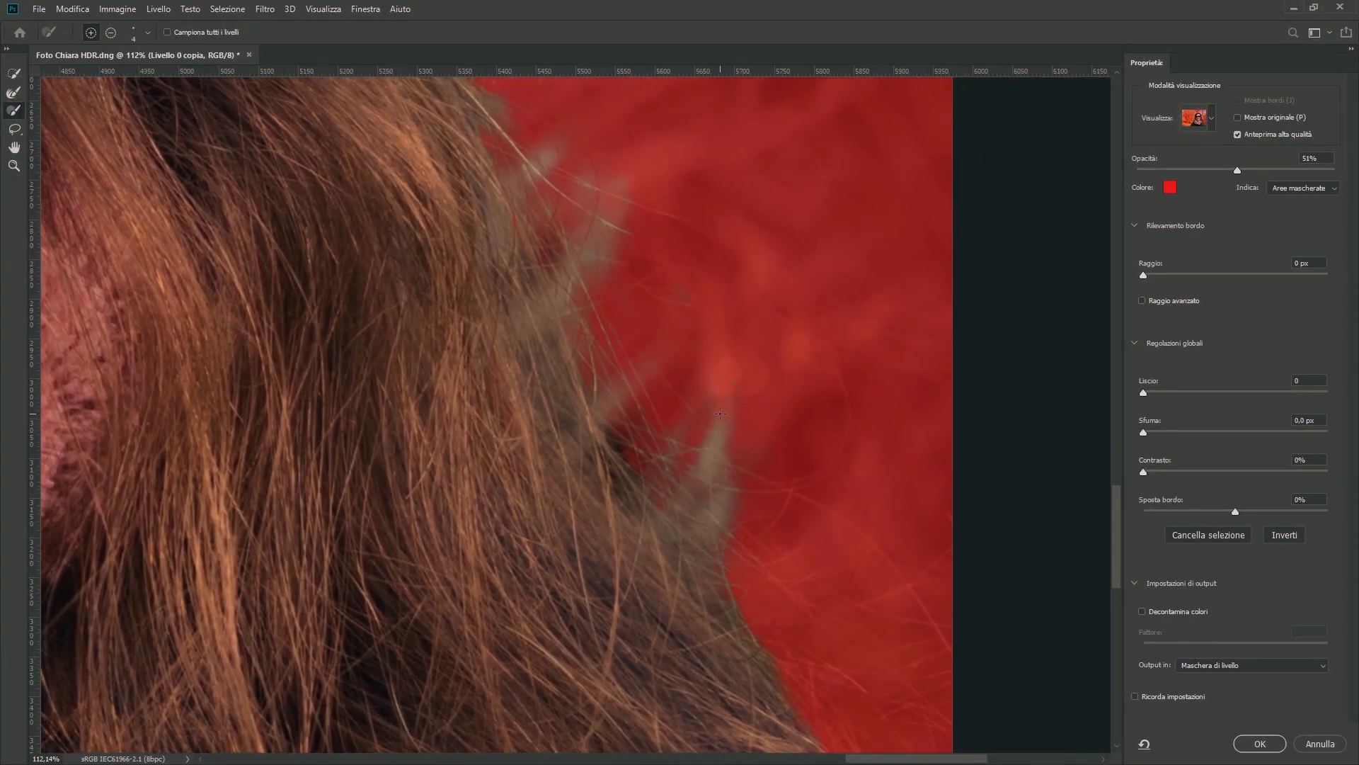
pyautogui.moveTo(719, 418); pyautogui.dragTo(704, 355)
# Switch to the Refine Edge Brush and shrink it to 1 px.
pyautogui.scroll(-5, 852, 646)
pyautogui.scroll(5, 852, 646)
pyautogui.press('w')
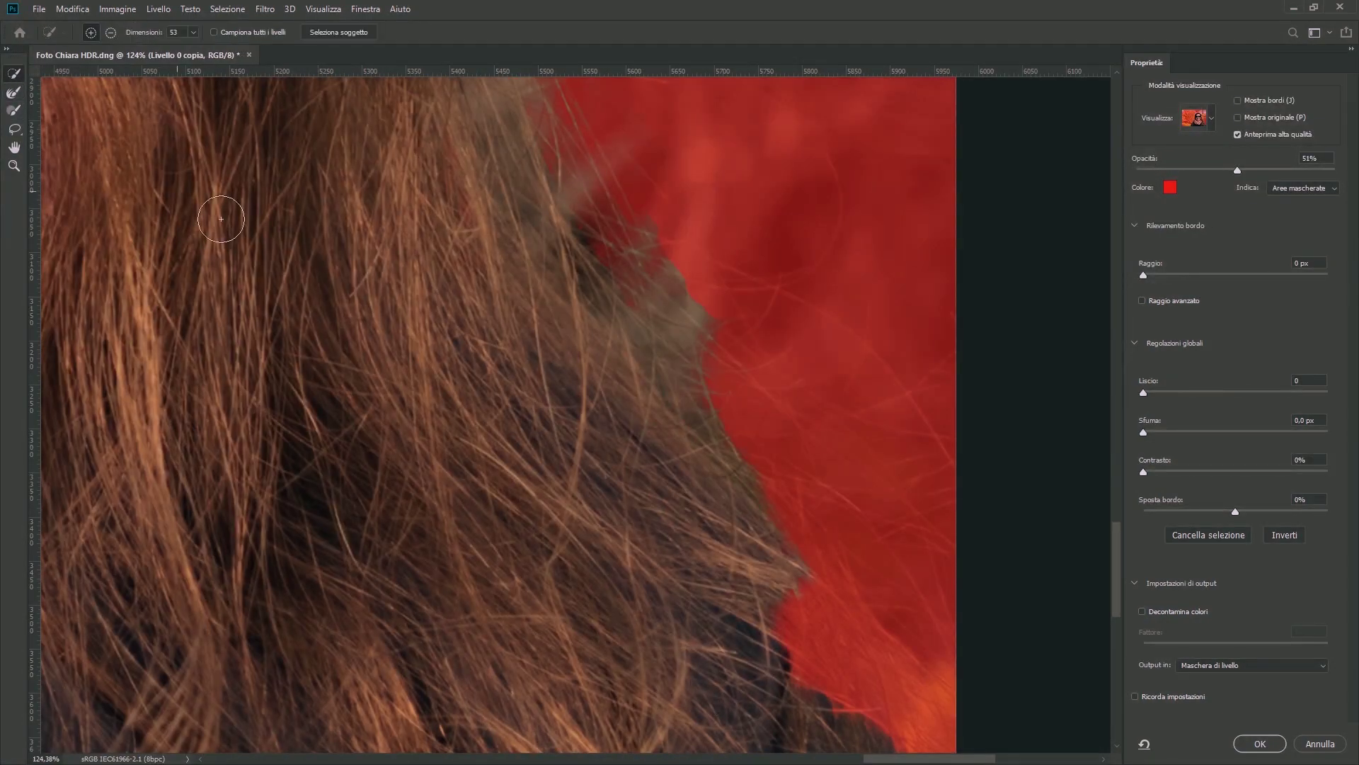
pyautogui.press('r')
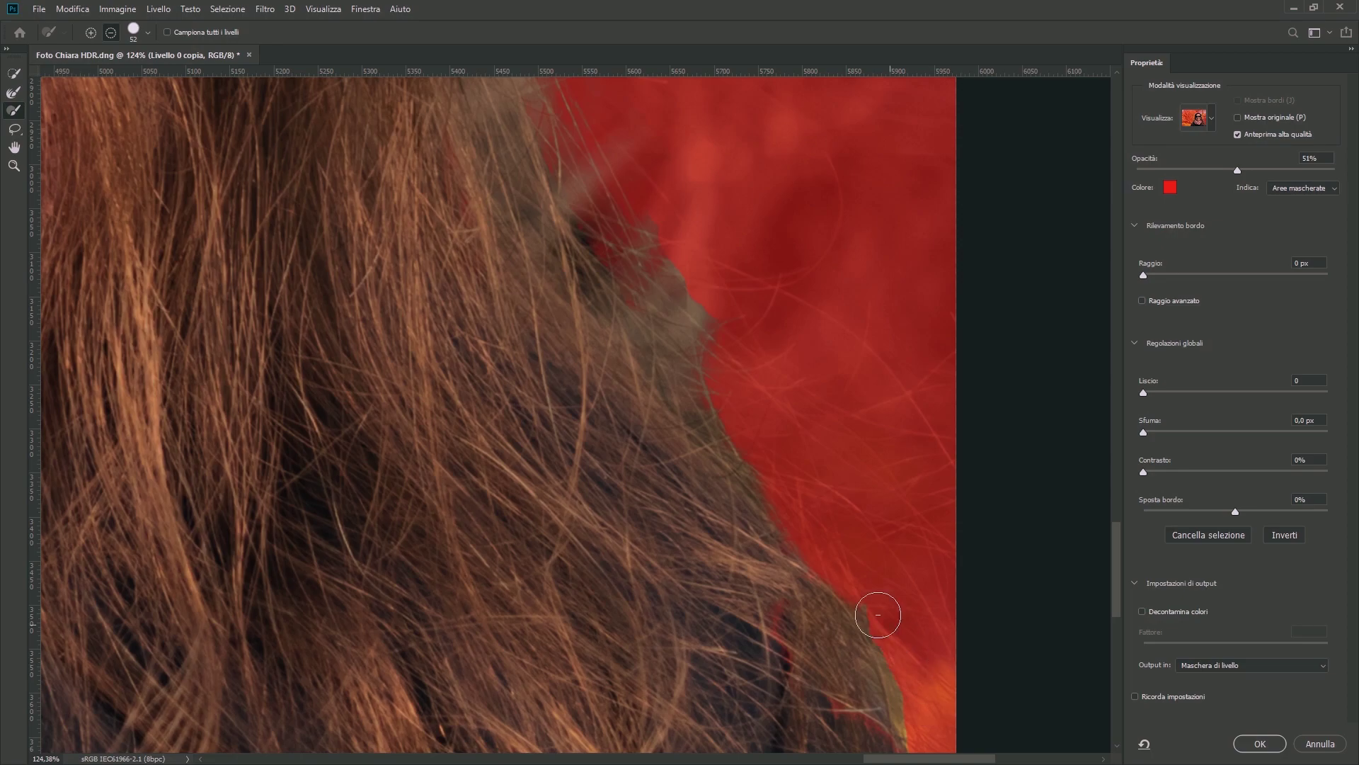
pyautogui.scroll(-3, 917, 416)
pyautogui.scroll(3, 783, 416)
pyautogui.scroll(2, 783, 416)
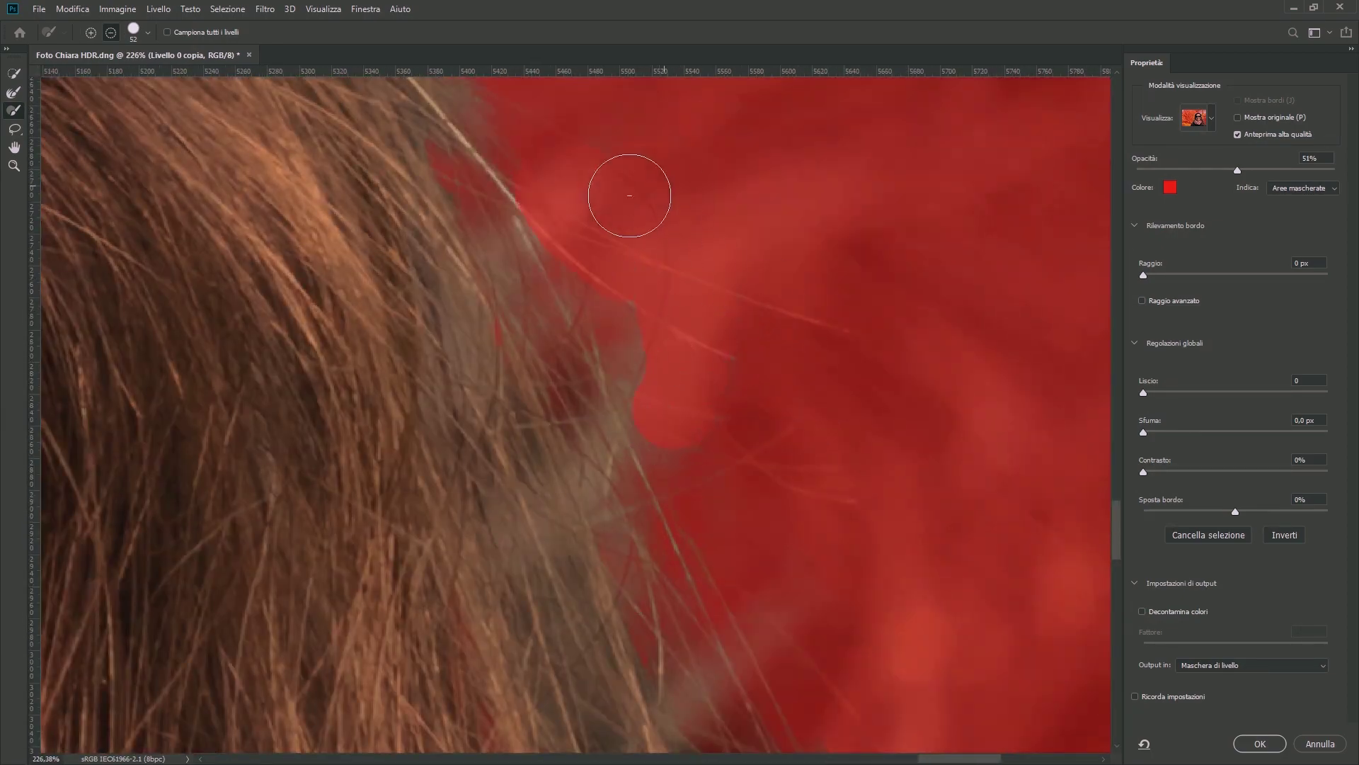
pyautogui.scroll(-4, 847, 580)
pyautogui.scroll(3, 631, 470)
pyautogui.scroll(1, 535, 560)
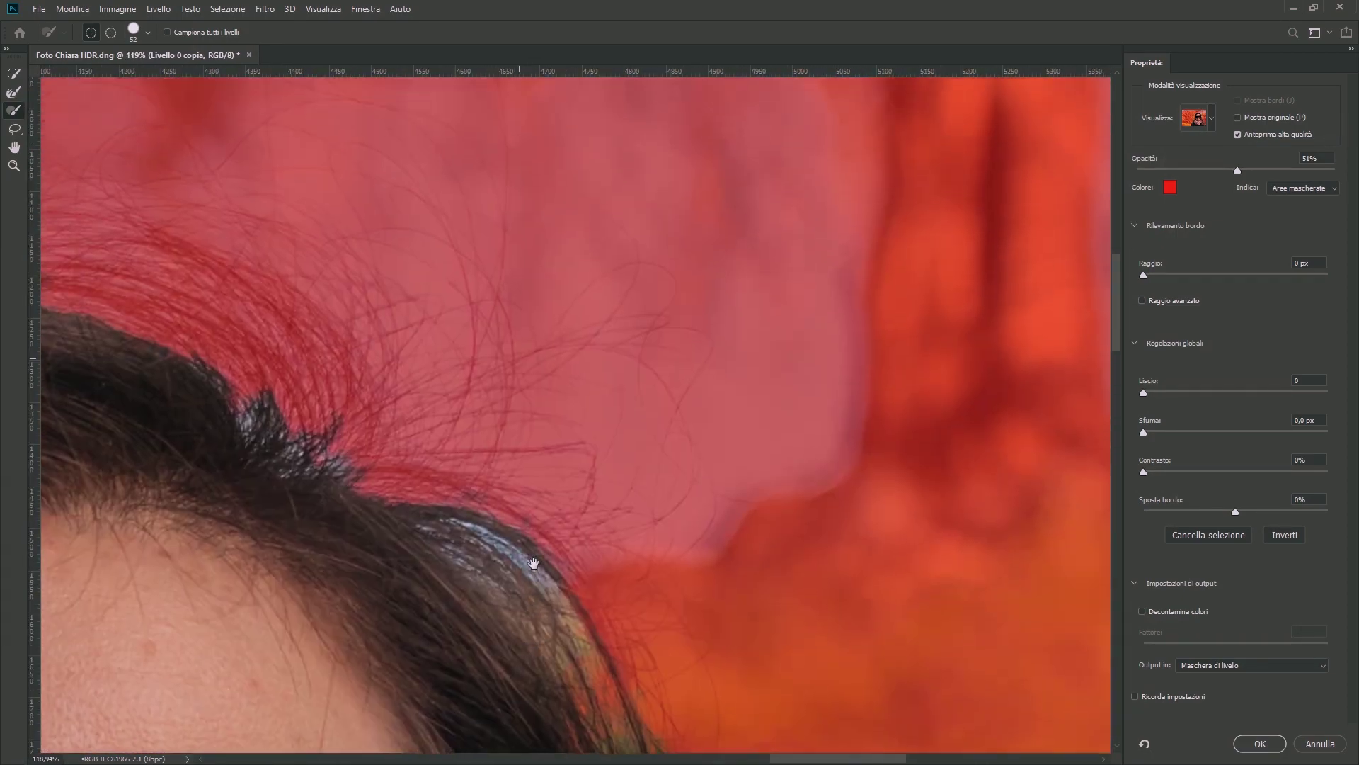
pyautogui.scroll(1, 538, 545)
pyautogui.scroll(1, 546, 527)
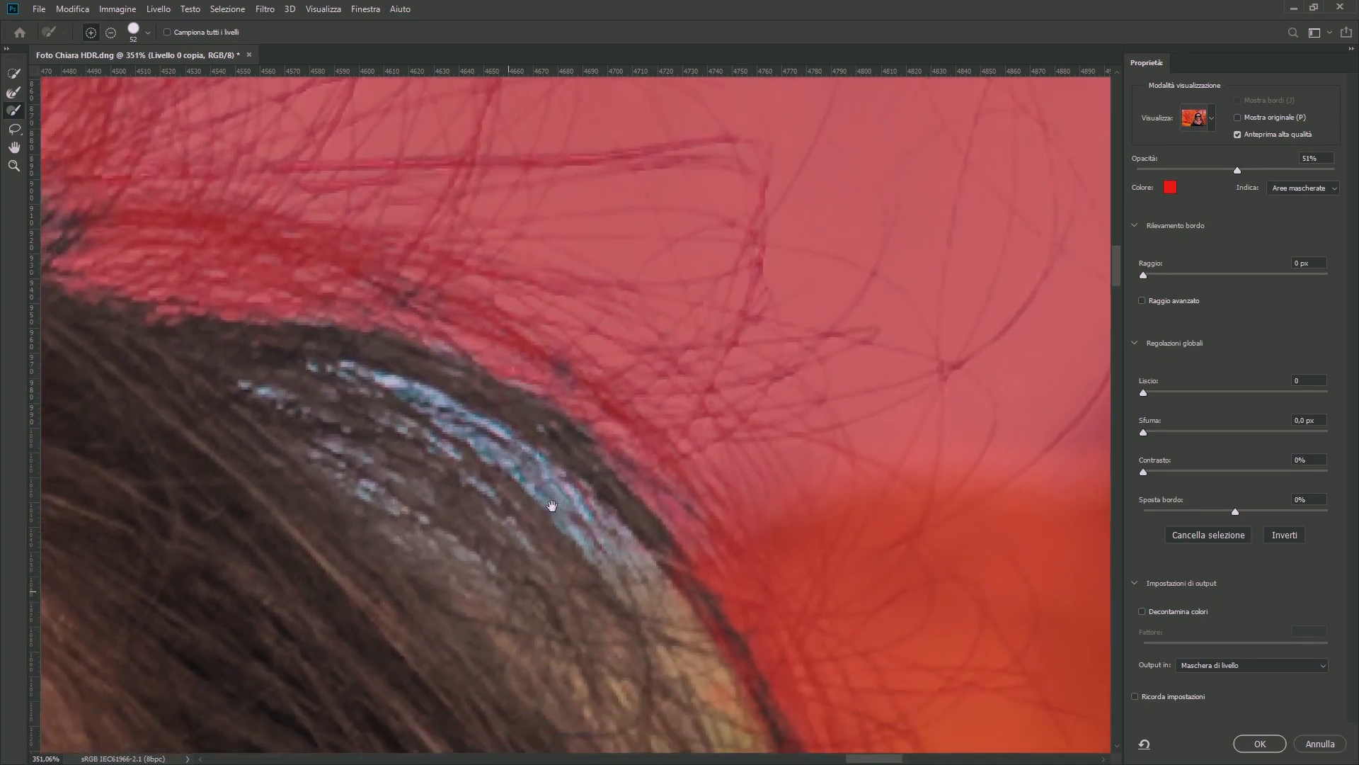
pyautogui.scroll(1, 552, 510)
pyautogui.scroll(2, 552, 506)
pyautogui.scroll(3, 553, 506)
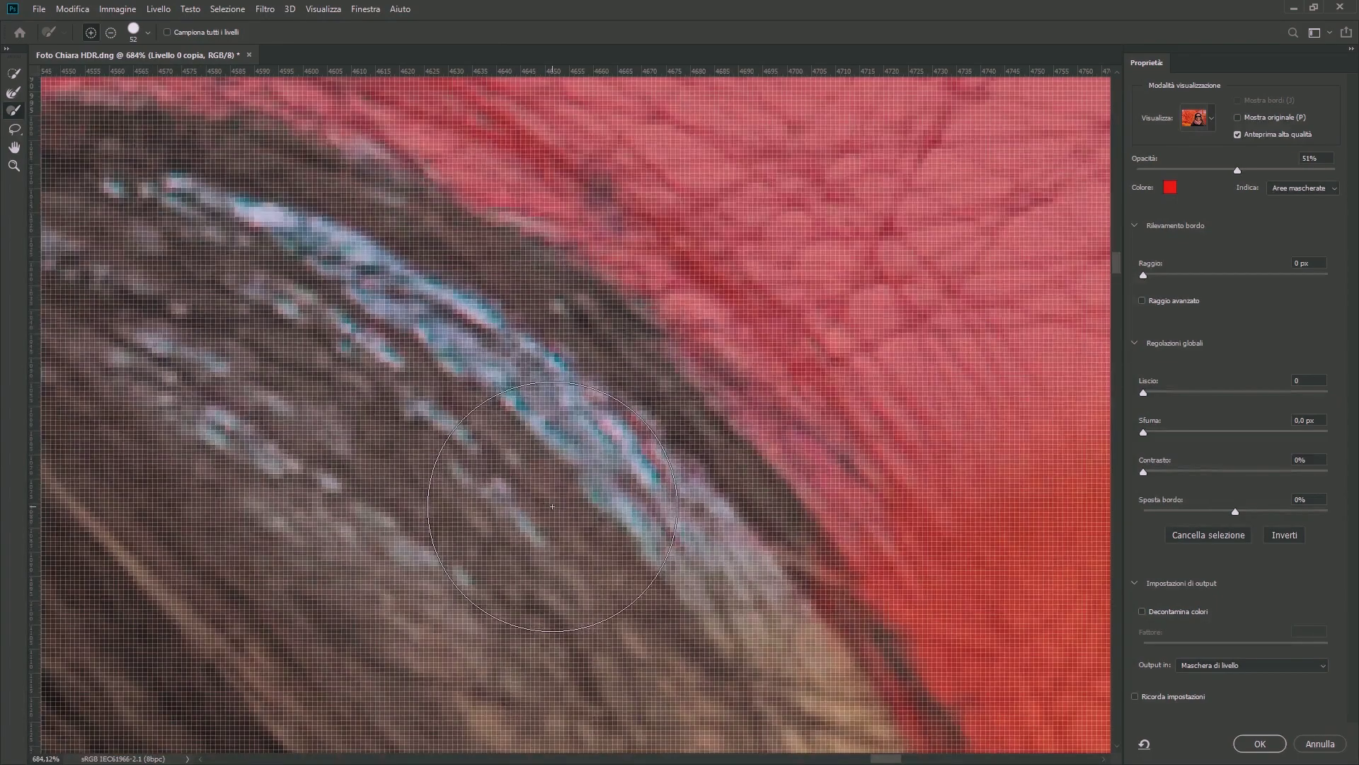
pyautogui.moveTo(566, 491); pyautogui.dragTo(446, 492)
# Subtract a spot near the hair edge and parts of the bright hair streak.
pyautogui.press('alt')
pyautogui.moveTo(508, 395); pyautogui.dragTo(554, 446)
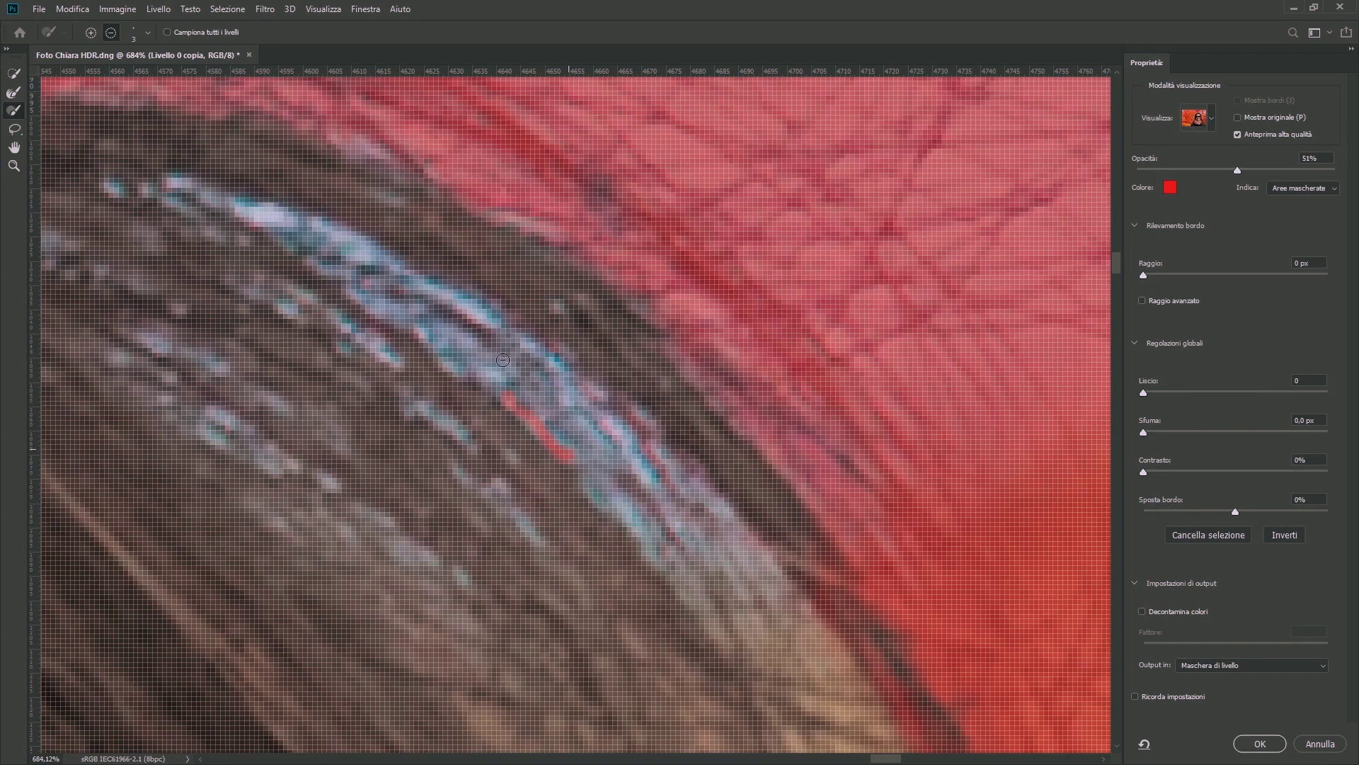
pyautogui.moveTo(247, 215)
pyautogui.mouseDown()
pyautogui.moveTo(283, 212)
pyautogui.moveTo(240, 204)
pyautogui.mouseUp()
pyautogui.moveTo(354, 225)
pyautogui.mouseDown()
pyautogui.moveTo(304, 220)
pyautogui.moveTo(464, 304)
pyautogui.moveTo(413, 373)
pyautogui.moveTo(615, 492)
pyautogui.moveTo(772, 514)
pyautogui.mouseUp()
pyautogui.moveTo(536, 322); pyautogui.dragTo(507, 331)
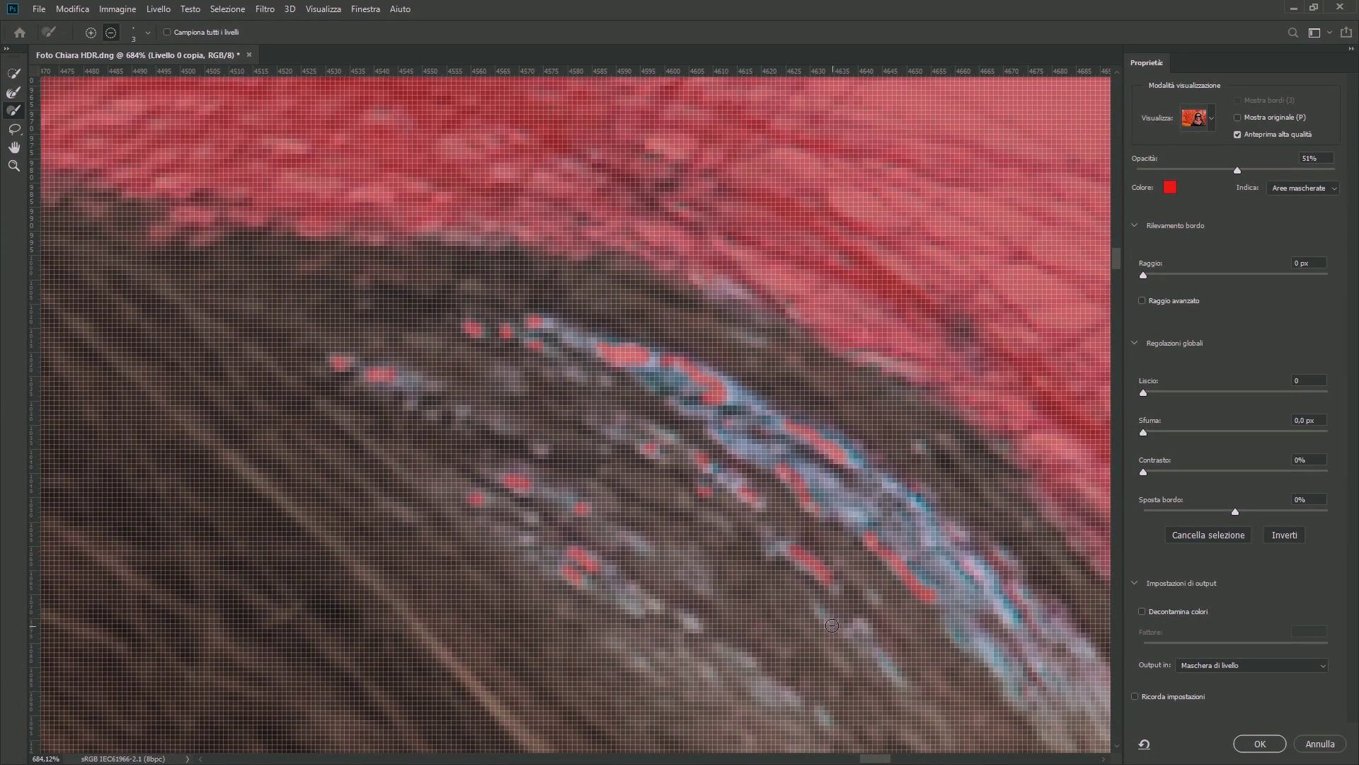
# Mask out further spots along the bluish hair highlight.
pyautogui.moveTo(1024, 558); pyautogui.dragTo(906, 348)
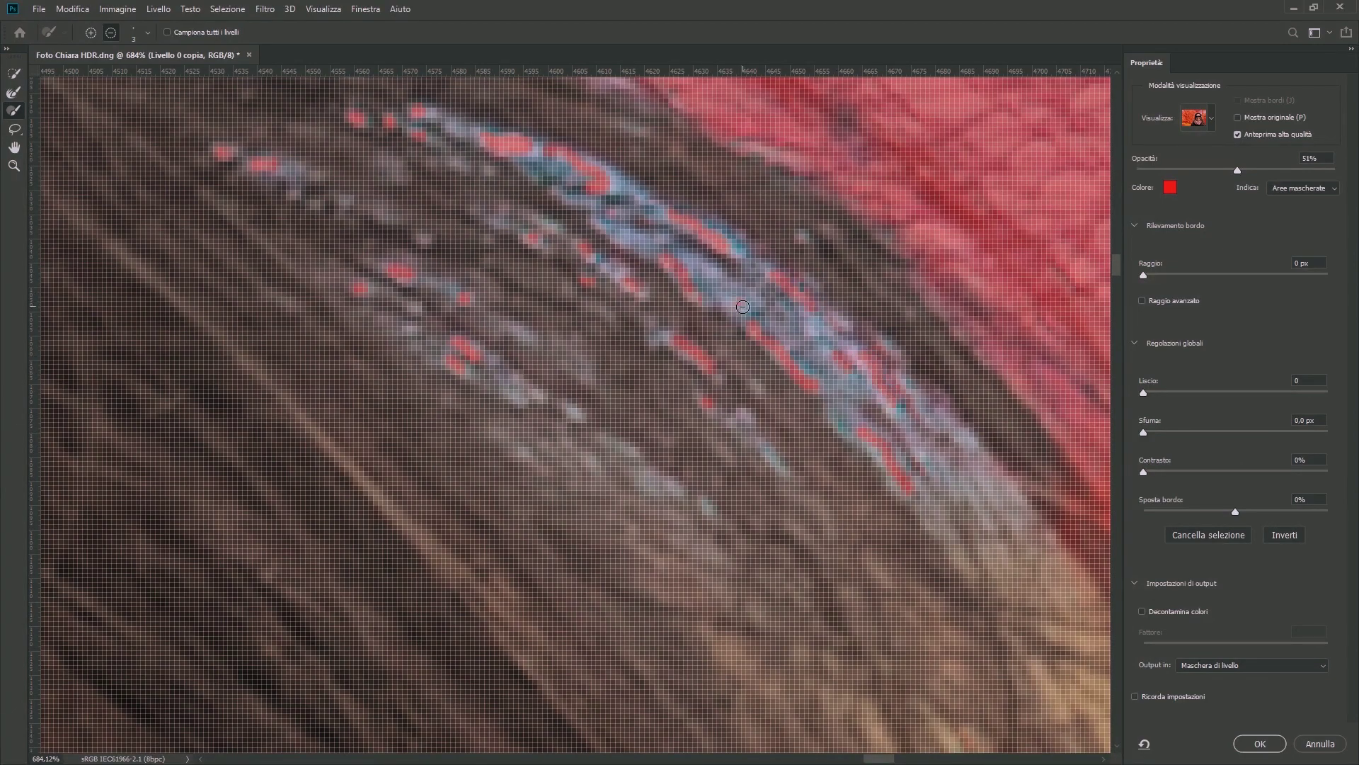
pyautogui.keyDown('alt'); pyautogui.scroll(-2, 590, 204); pyautogui.keyUp('alt')
pyautogui.keyDown('alt'); pyautogui.scroll(-3, 669, 260); pyautogui.keyUp('alt')
pyautogui.keyDown('alt'); pyautogui.scroll(3, 638, 495); pyautogui.keyUp('alt')
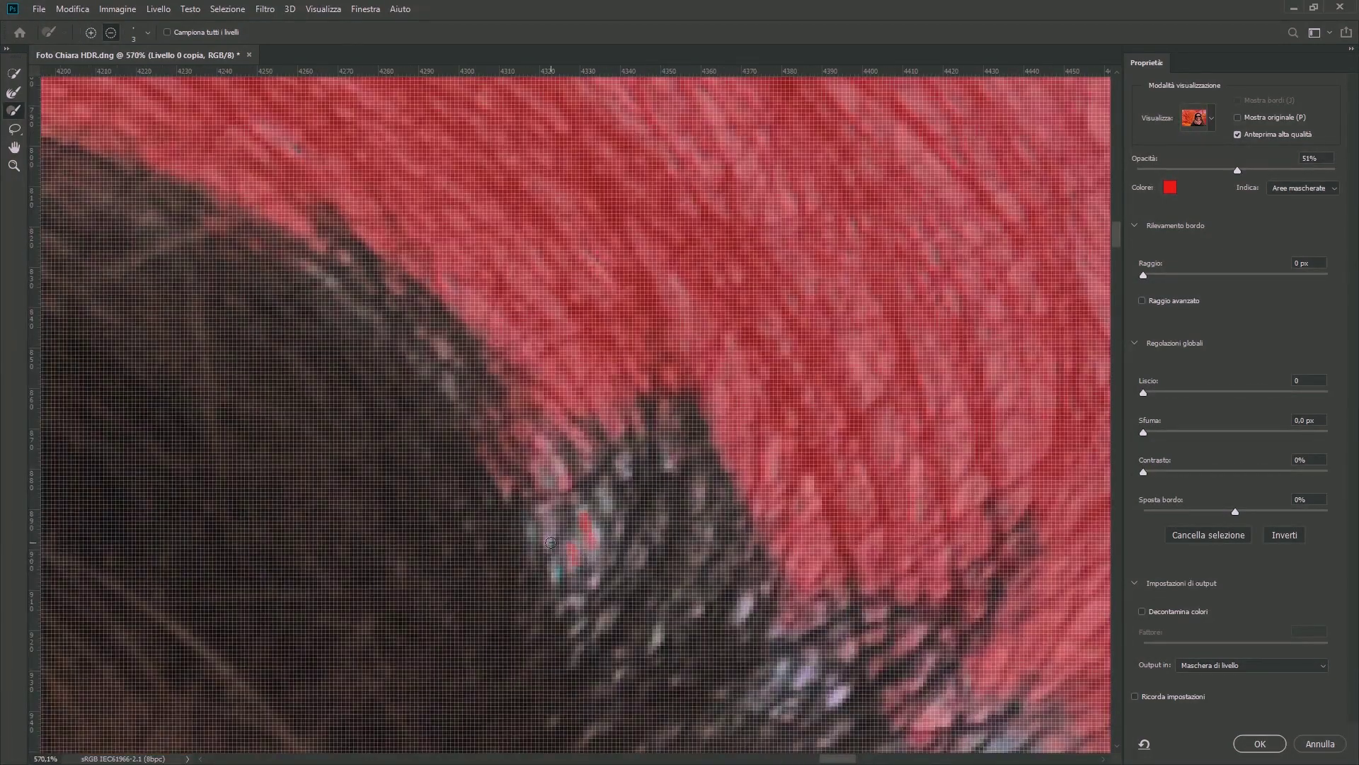
pyautogui.keyDown('alt'); pyautogui.scroll(-3, 611, 490); pyautogui.keyUp('alt')
pyautogui.keyDown('alt'); pyautogui.scroll(3, 673, 566); pyautogui.keyUp('alt')
pyautogui.keyDown('alt'); pyautogui.scroll(-3, 744, 623); pyautogui.keyUp('alt')
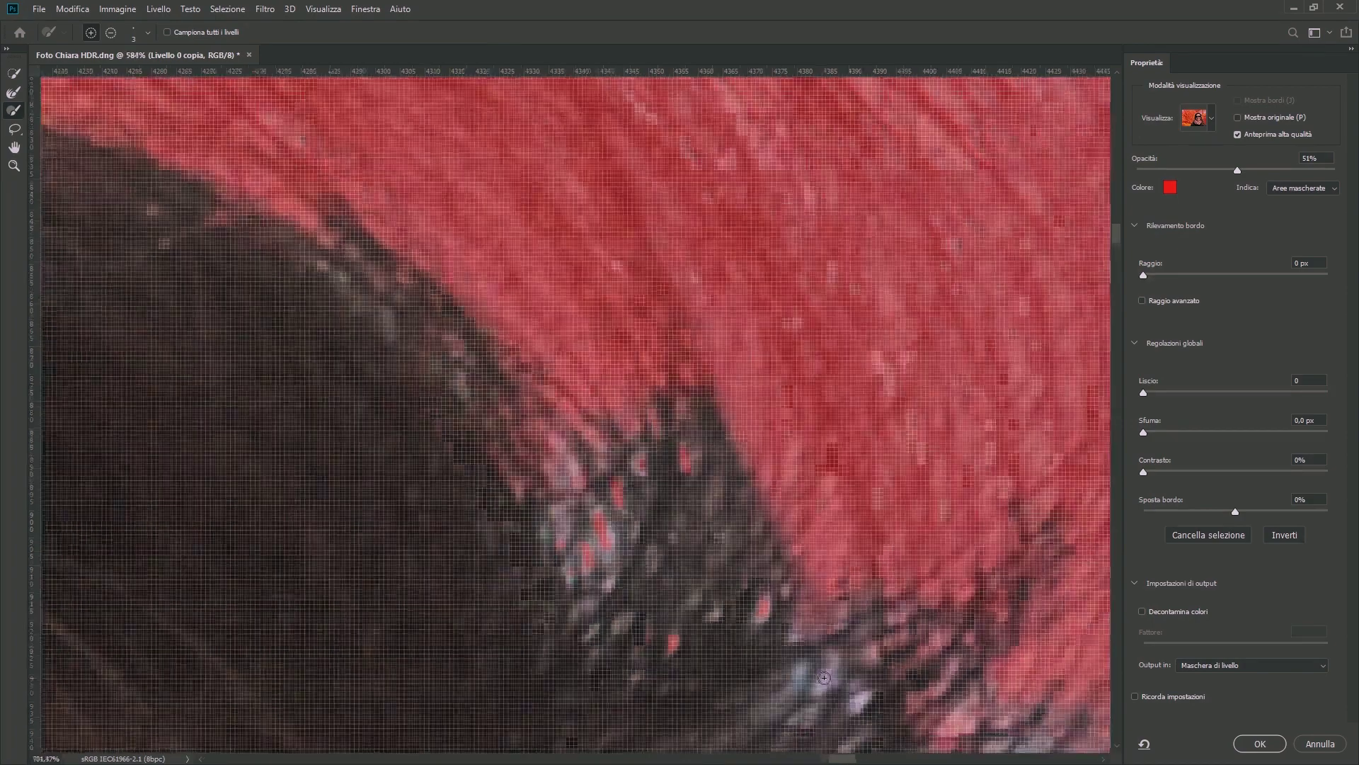
pyautogui.keyDown('alt'); pyautogui.scroll(1, 846, 689); pyautogui.keyUp('alt')
pyautogui.keyDown('alt'); pyautogui.scroll(-3, 845, 689); pyautogui.keyUp('alt')
pyautogui.keyDown('alt'); pyautogui.scroll(3, 358, 455); pyautogui.keyUp('alt')
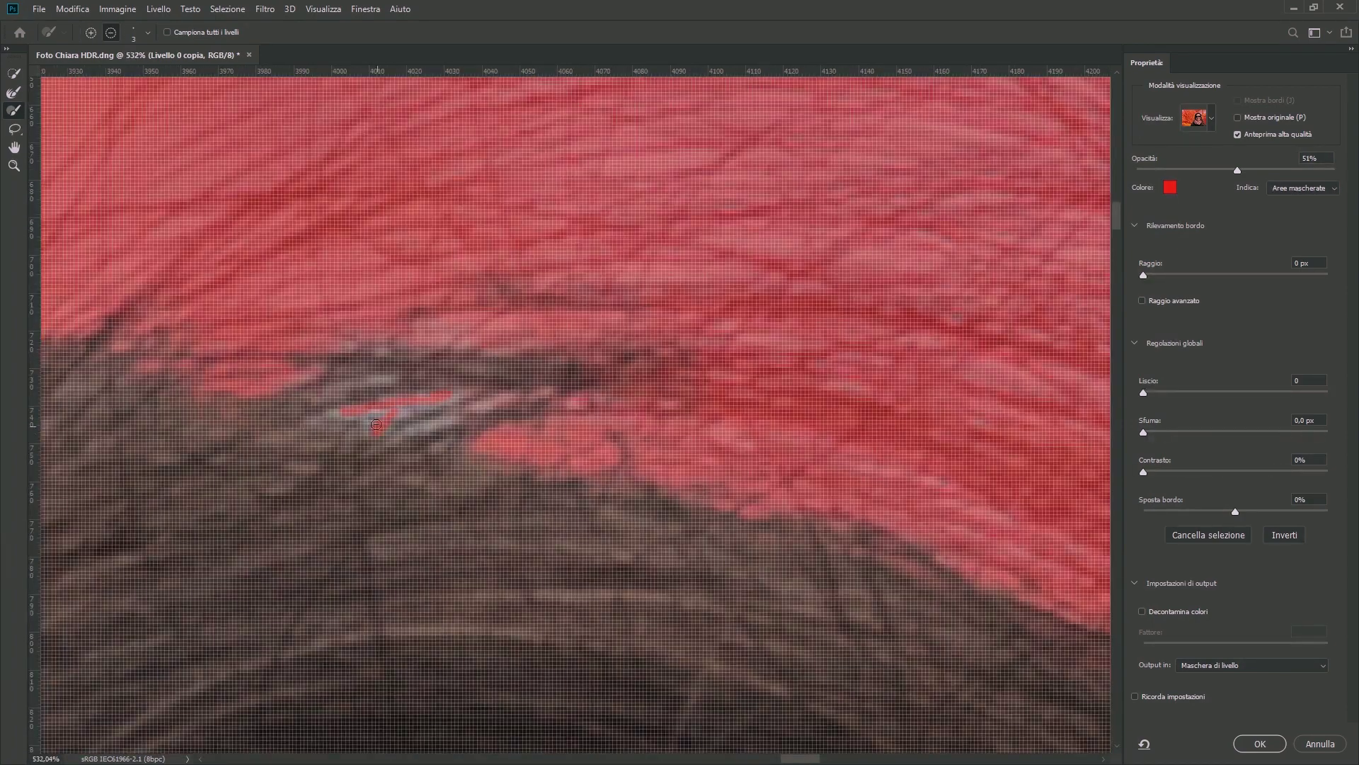
pyautogui.keyDown('alt'); pyautogui.scroll(-3, 479, 428); pyautogui.keyUp('alt')
pyautogui.keyDown('alt'); pyautogui.scroll(-3, 479, 429); pyautogui.keyUp('alt')
pyautogui.keyDown('alt'); pyautogui.scroll(3, 609, 354); pyautogui.keyUp('alt')
pyautogui.keyDown('alt'); pyautogui.scroll(2, 619, 359); pyautogui.keyUp('alt')
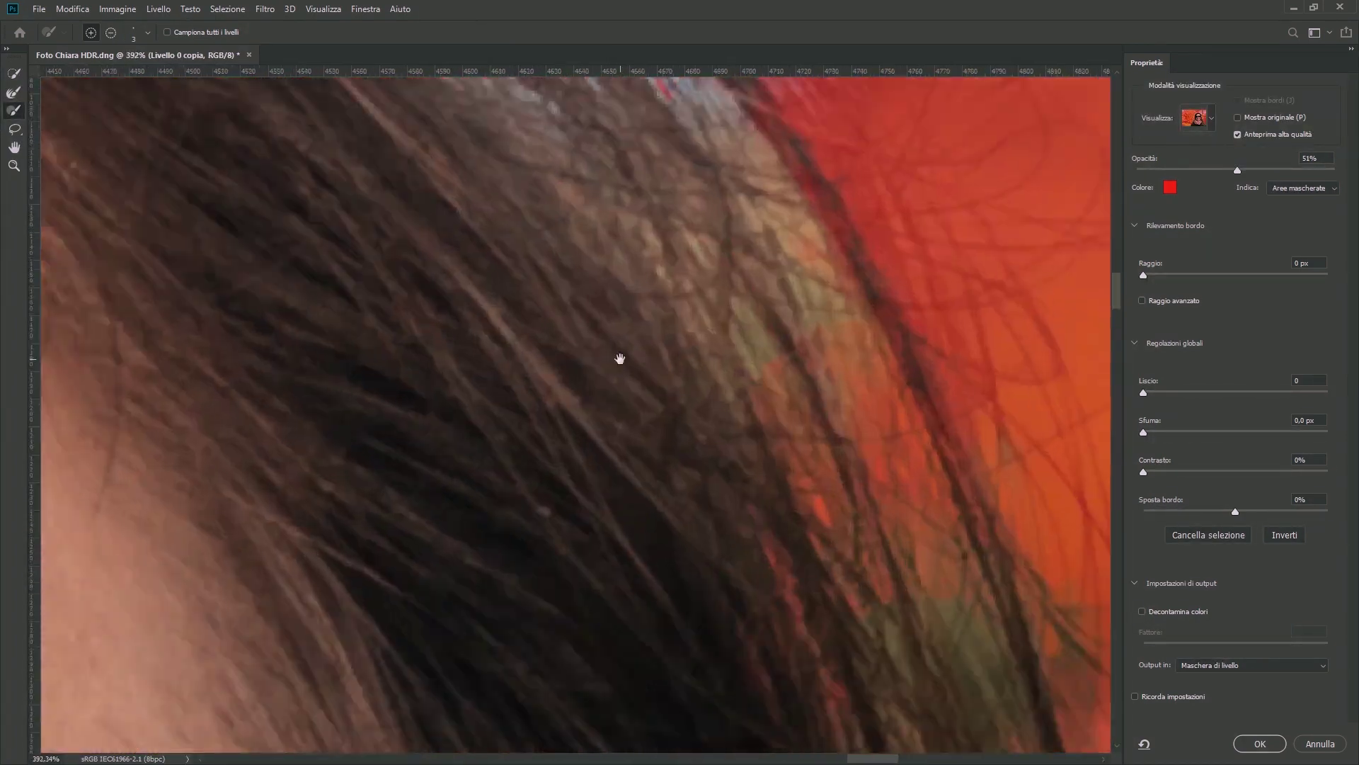
pyautogui.keyDown('alt'); pyautogui.scroll(2, 636, 554); pyautogui.keyUp('alt')
pyautogui.scroll(-5, 637, 495)
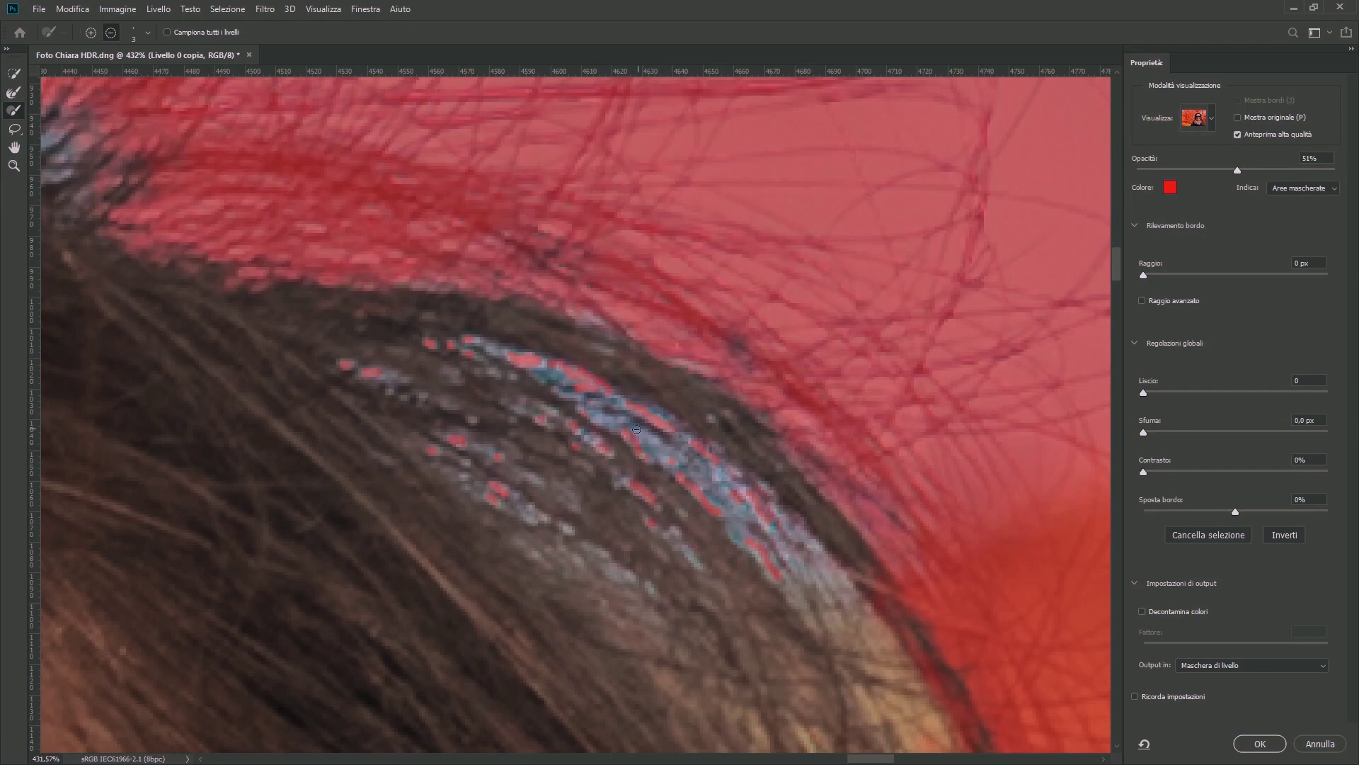
pyautogui.moveTo(631, 576); pyautogui.dragTo(793, 560)
# Restore hair wrongly masked at the right edge and fit the photo in the window.
pyautogui.scroll(-4, 708, 460)
pyautogui.scroll(-4, 849, 552)
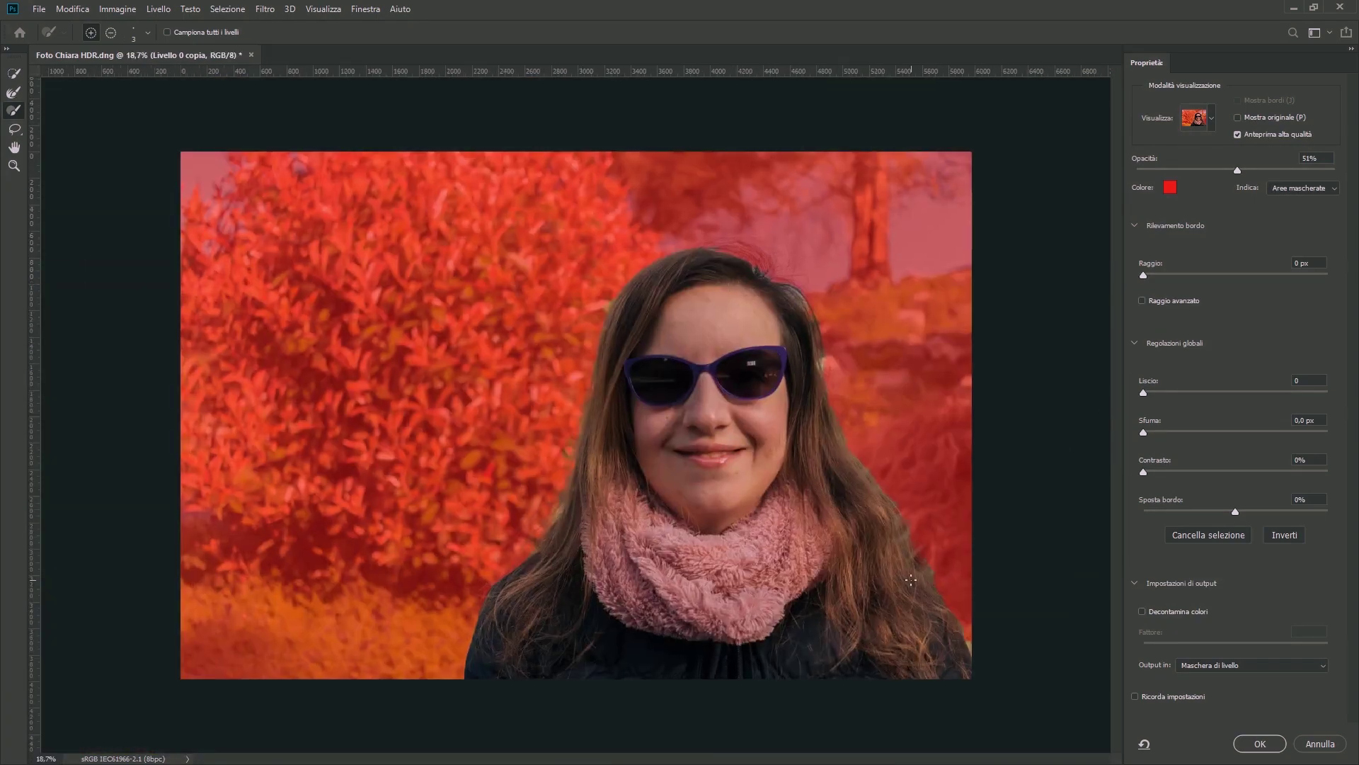
pyautogui.scroll(3, 779, 531)
pyautogui.scroll(2, 644, 496)
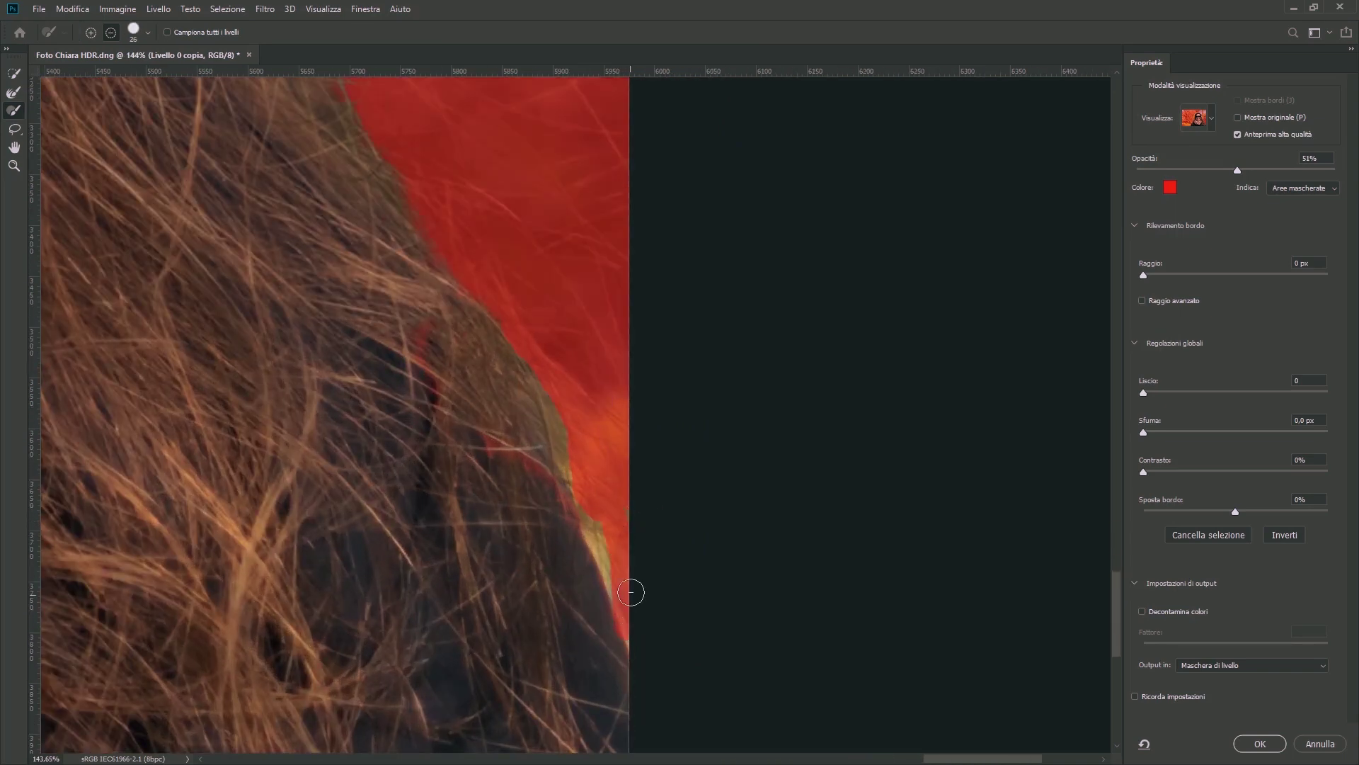
pyautogui.scroll(2, 566, 425)
pyautogui.moveTo(419, 357)
pyautogui.mouseDown()
pyautogui.moveTo(524, 494)
pyautogui.moveTo(385, 191)
pyautogui.mouseUp()
pyautogui.hotkey('ctrl', '0')
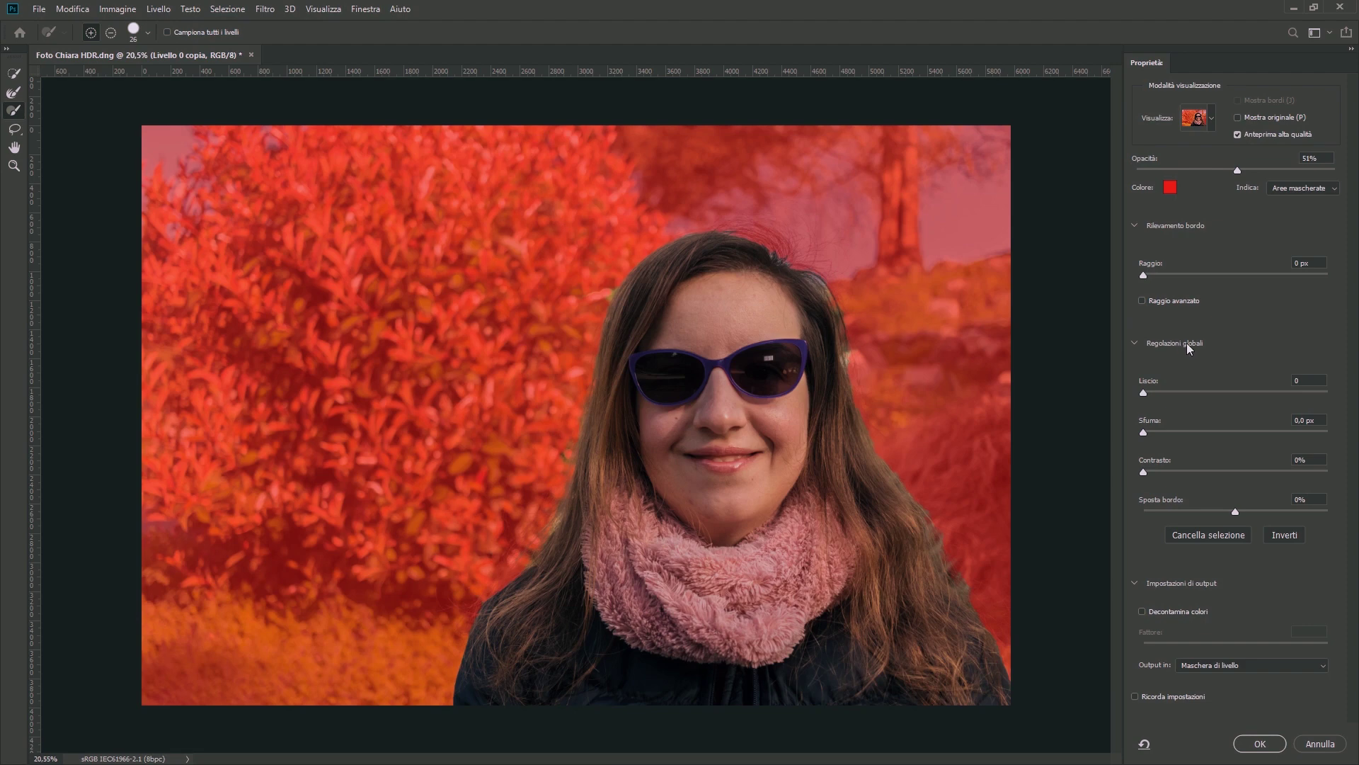
# Set Edge Detection Radius to 5 px, keeping output as Maschera di livello.
pyautogui.click(1143, 278)
pyautogui.moveTo(1265, 282); pyautogui.dragTo(1322, 274)
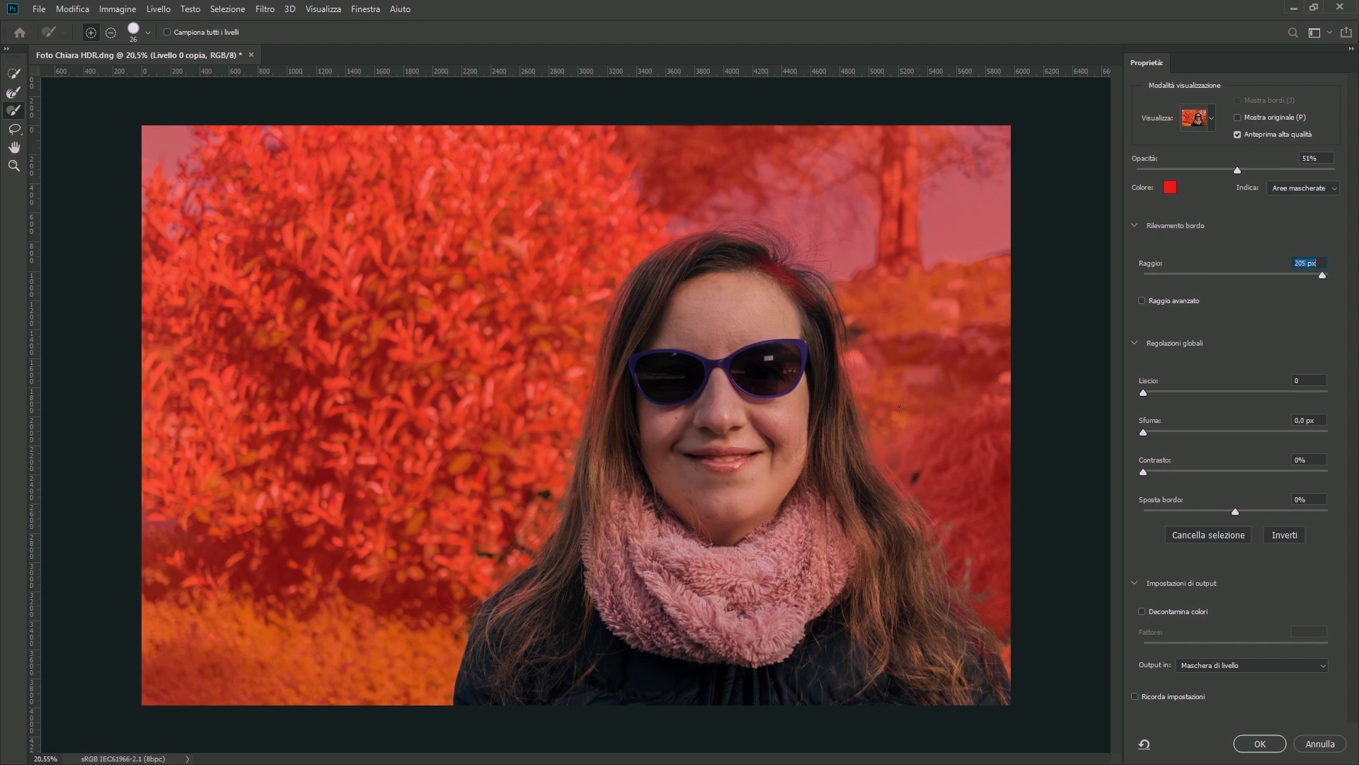
pyautogui.moveTo(1150, 275); pyautogui.dragTo(1178, 277)
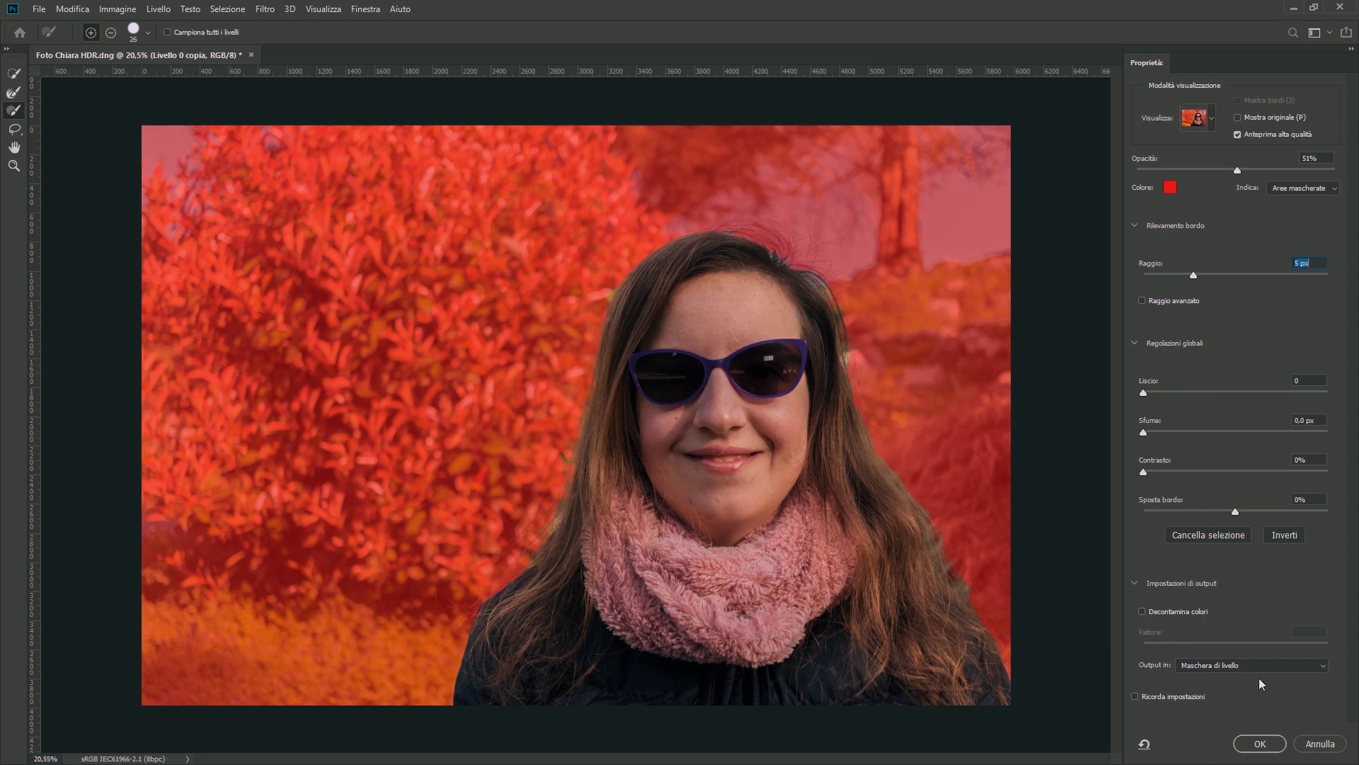
pyautogui.click(1198, 666)
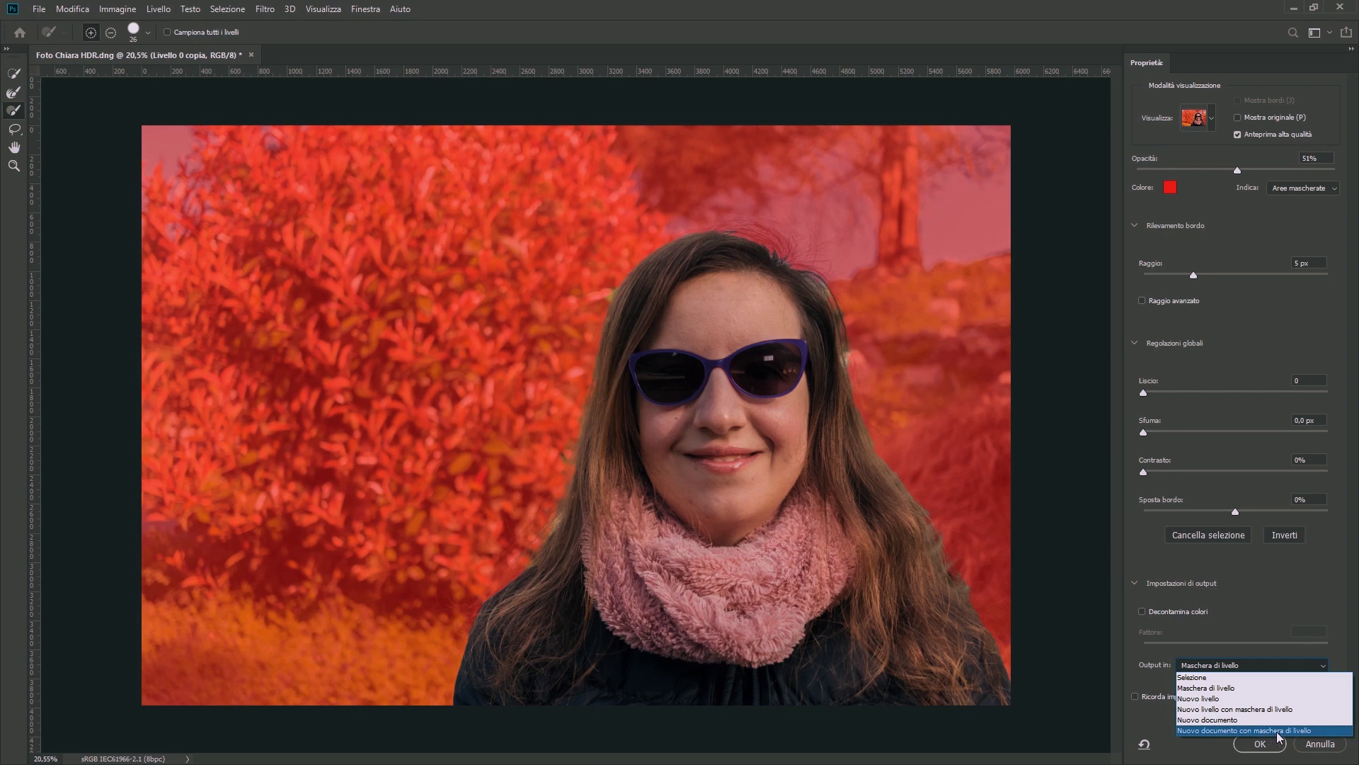
pyautogui.click(1265, 626)
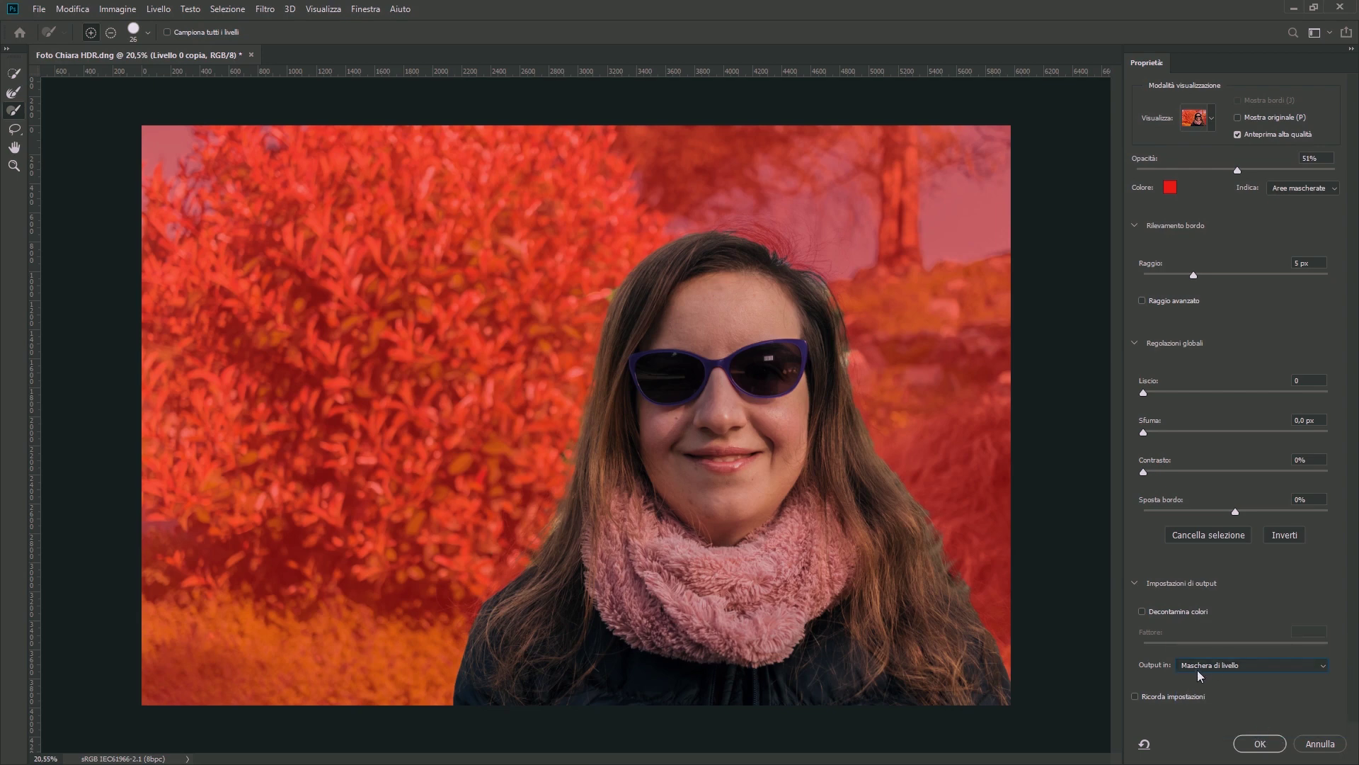
# Apply the refined mask, inspect it alone, hide Livello 0 copia and select Livello 0.
pyautogui.click(1259, 745)
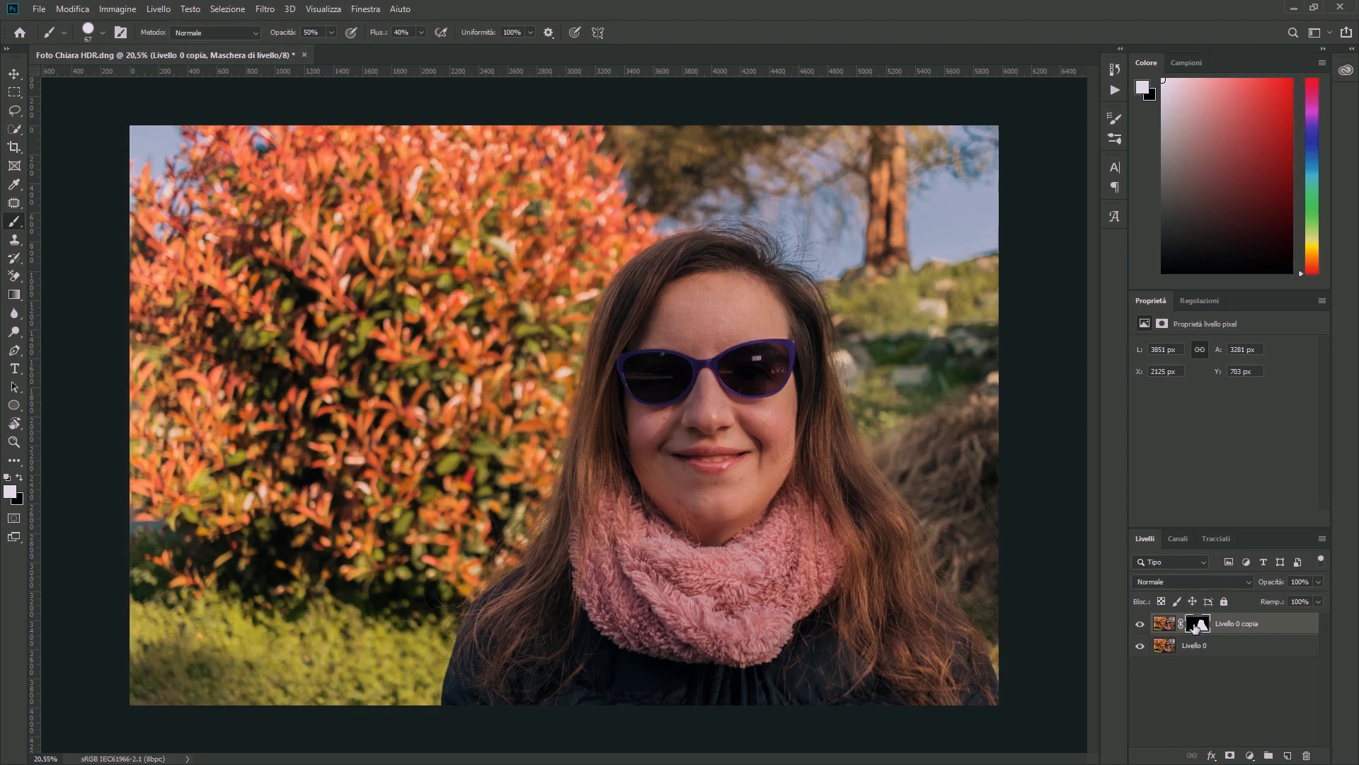
pyautogui.keyDown('alt'); pyautogui.click(1196, 627); pyautogui.keyUp('alt')
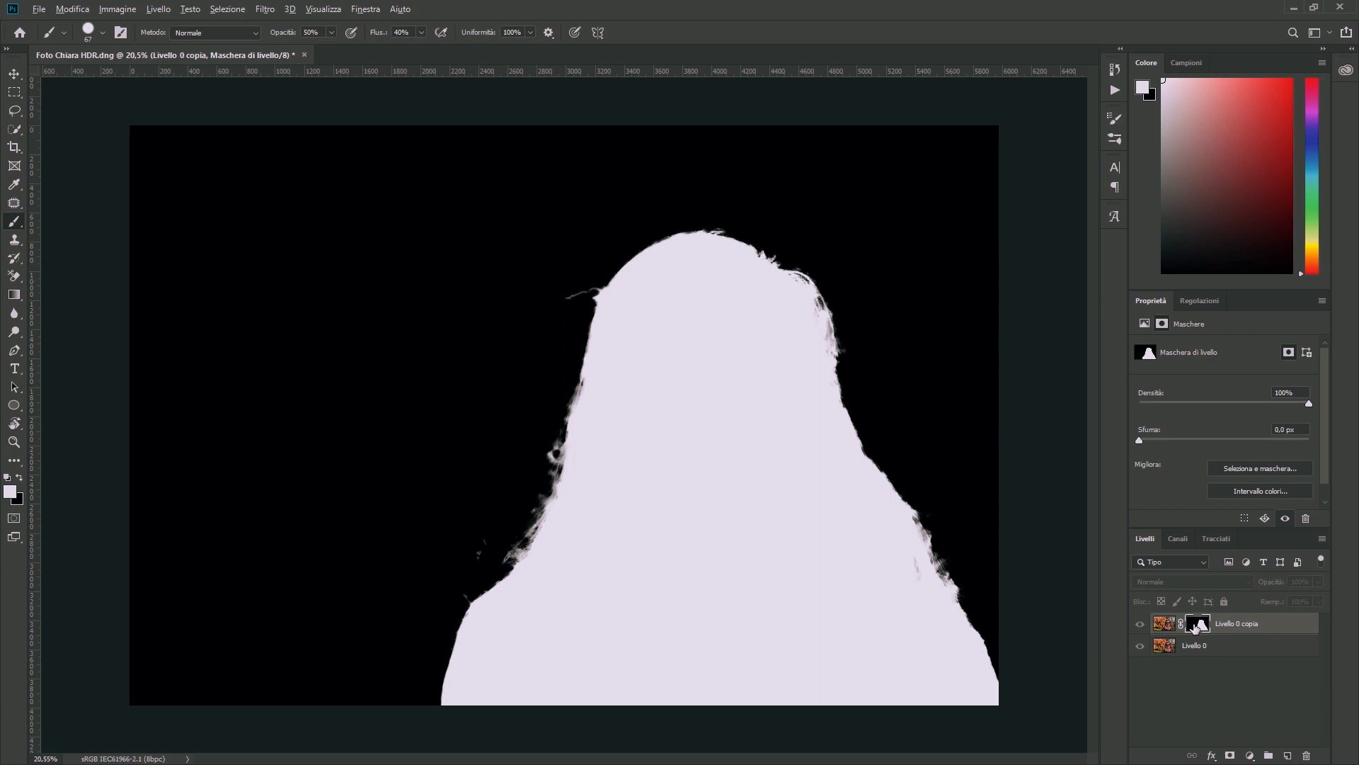
pyautogui.keyDown('alt'); pyautogui.click(1196, 627); pyautogui.keyUp('alt')
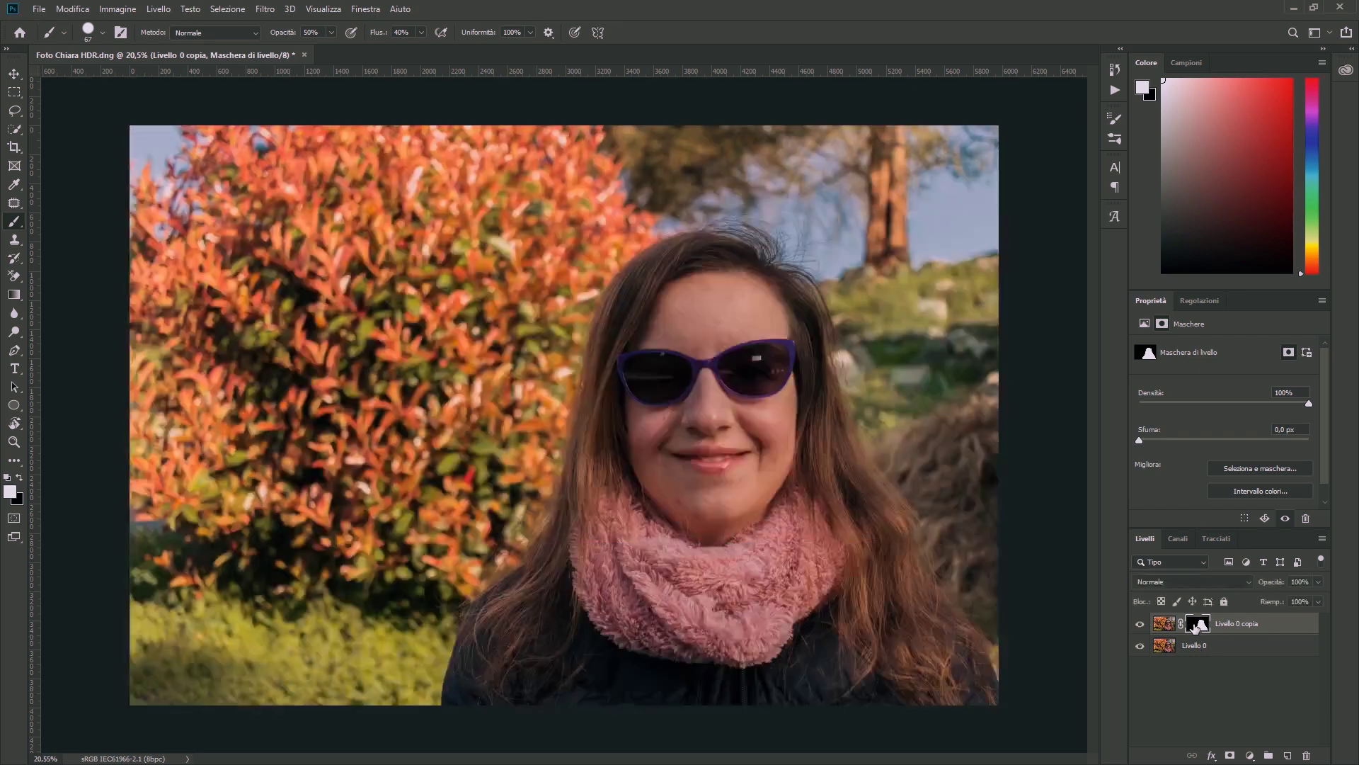
pyautogui.click(1141, 624)
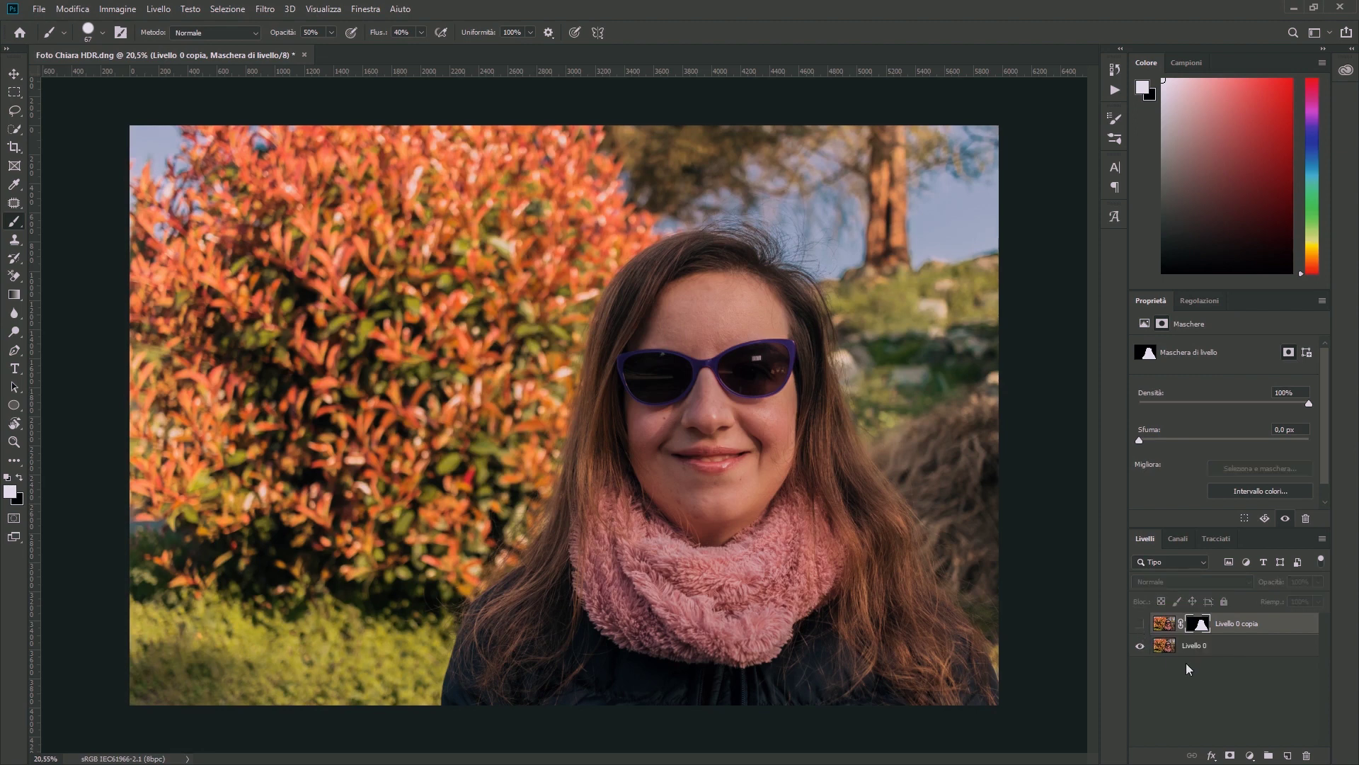
pyautogui.click(1224, 651)
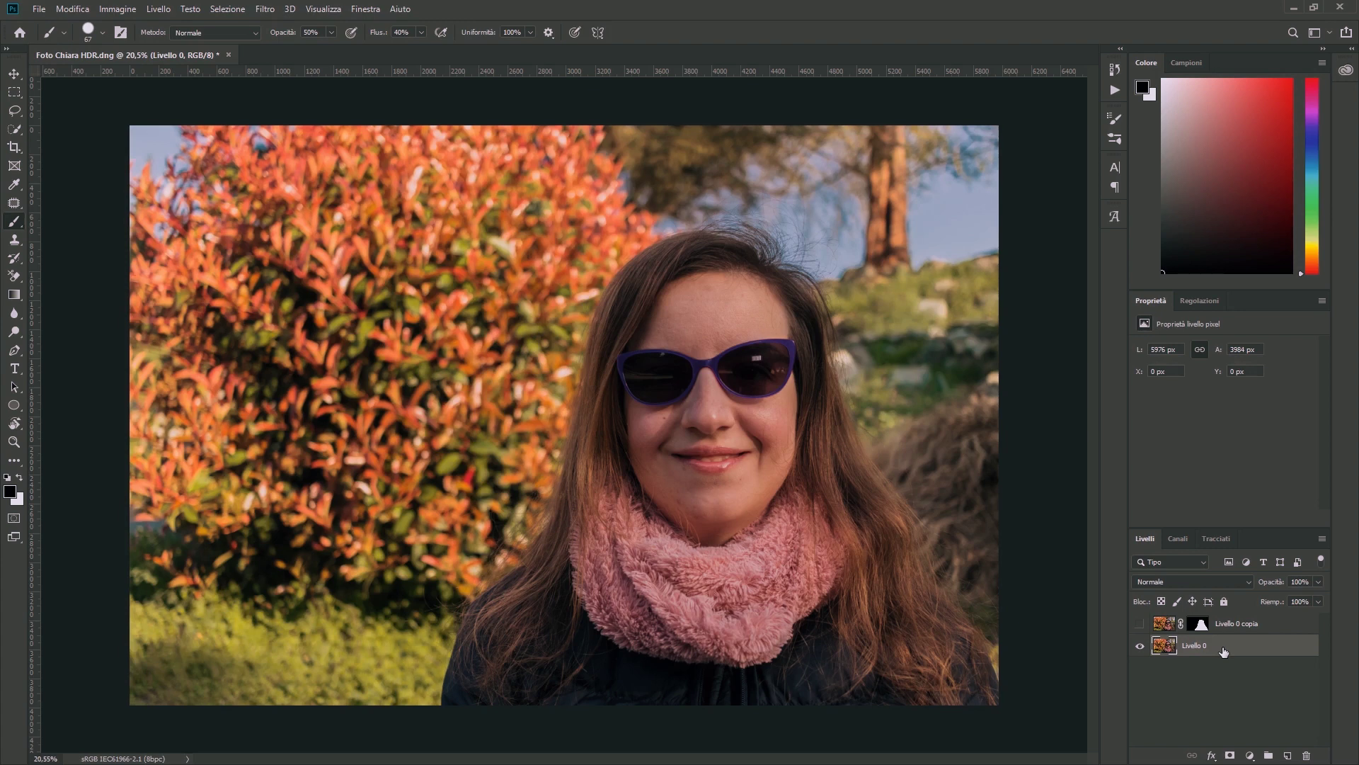
# Duplicate Livello 0 and rename the copy 'Sfondo sfocato'.
pyautogui.hotkey('ctrl', 'j')
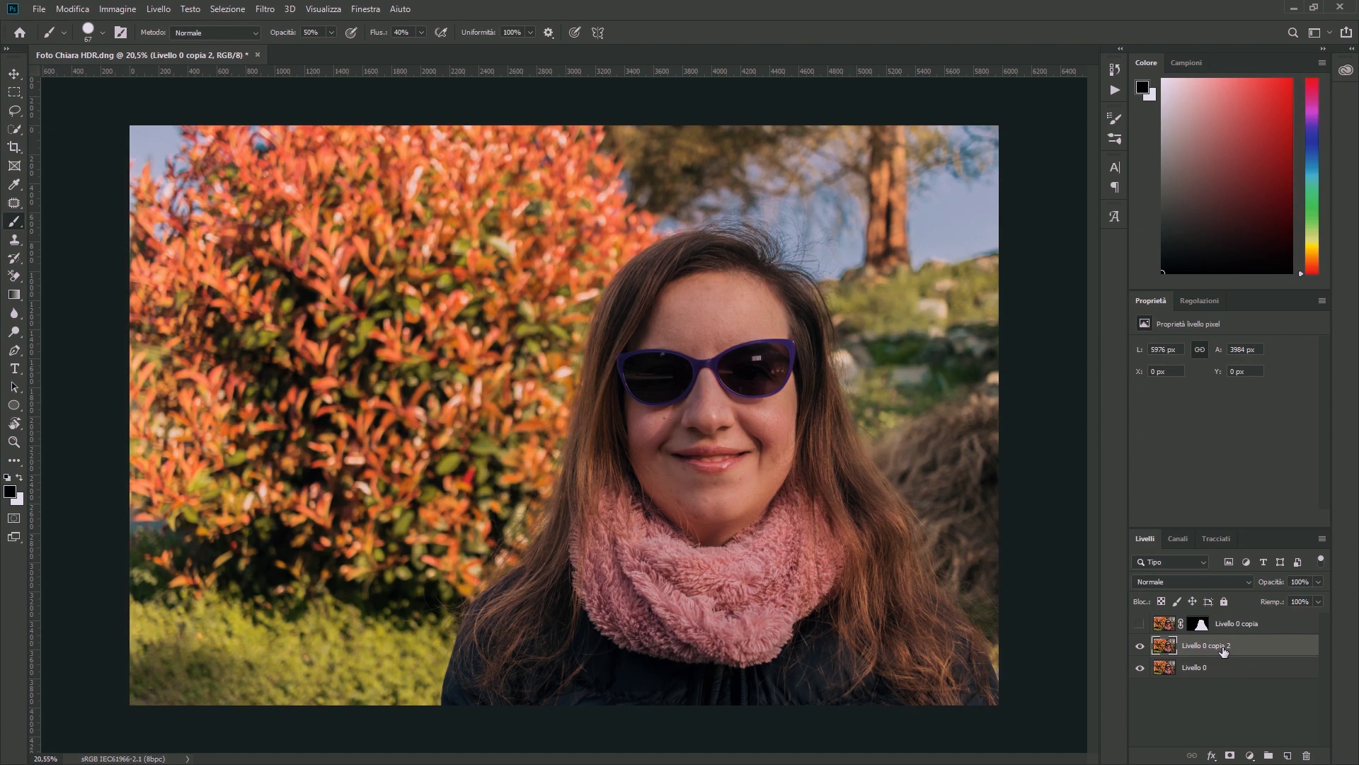
pyautogui.doubleClick(1220, 646)
pyautogui.write('Sfondo sfocato')
pyautogui.press('Return')
# Draw a loose lasso selection around the woman's silhouette.
pyautogui.click(14, 110)
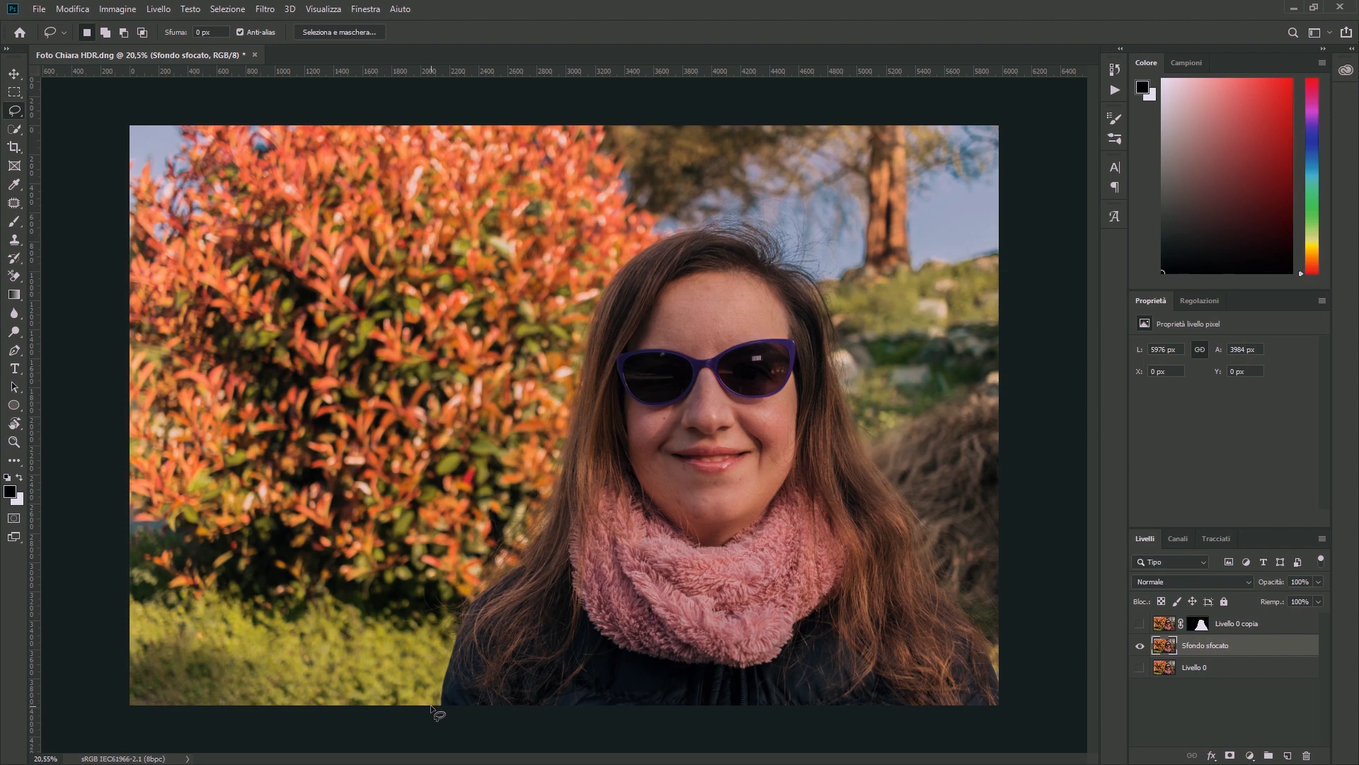
pyautogui.moveTo(468, 567); pyautogui.dragTo(533, 453)
pyautogui.moveTo(691, 210)
pyautogui.mouseDown()
pyautogui.moveTo(779, 210)
pyautogui.moveTo(826, 243)
pyautogui.mouseUp()
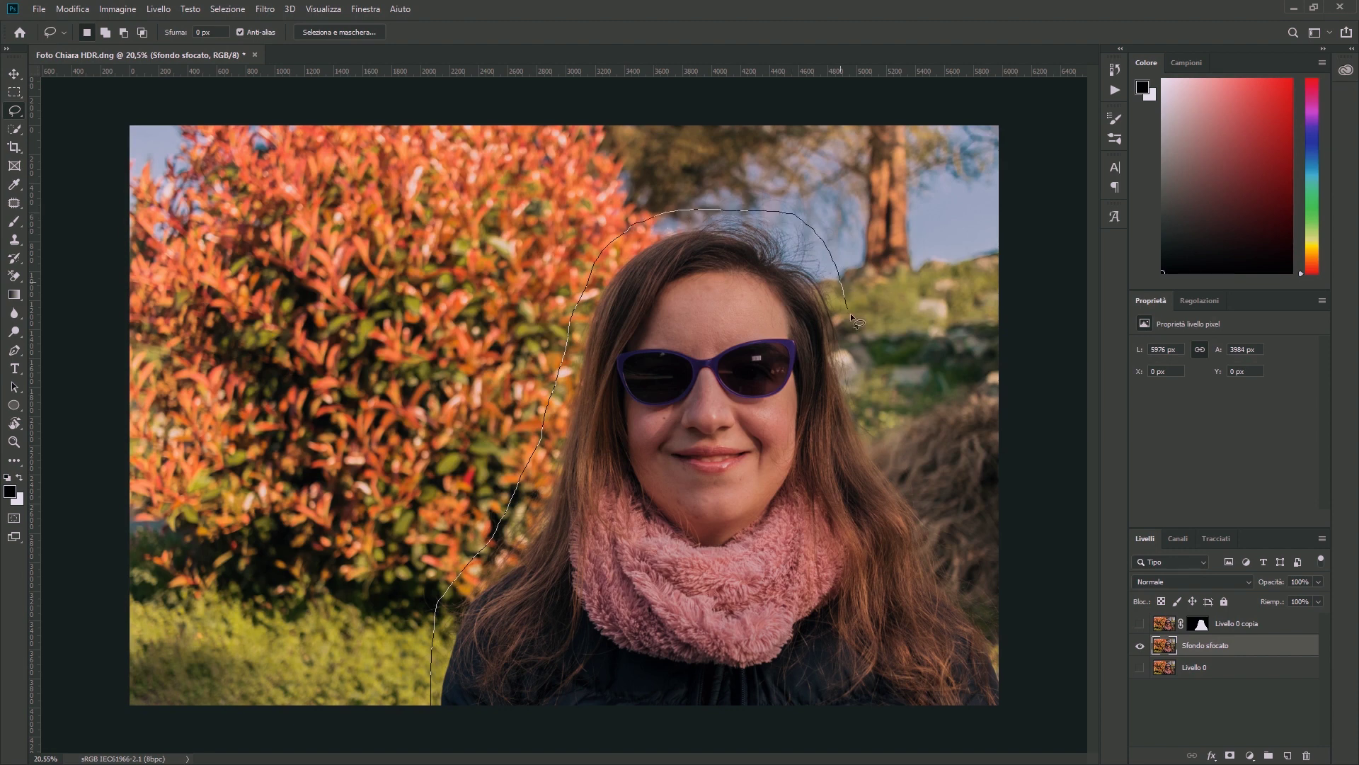
pyautogui.moveTo(985, 584)
pyautogui.mouseDown()
pyautogui.moveTo(1009, 669)
pyautogui.moveTo(984, 723)
pyautogui.moveTo(435, 725)
pyautogui.mouseUp()
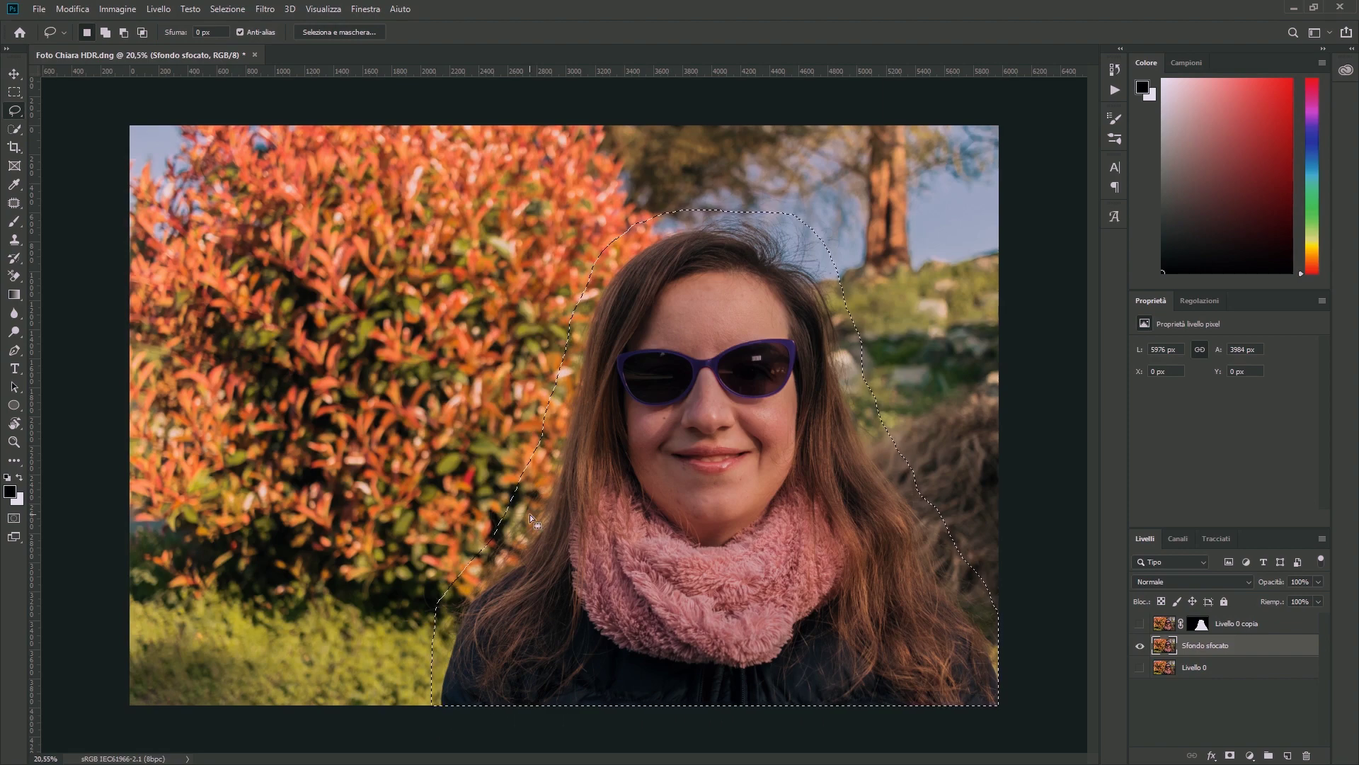
pyautogui.click(72, 8)
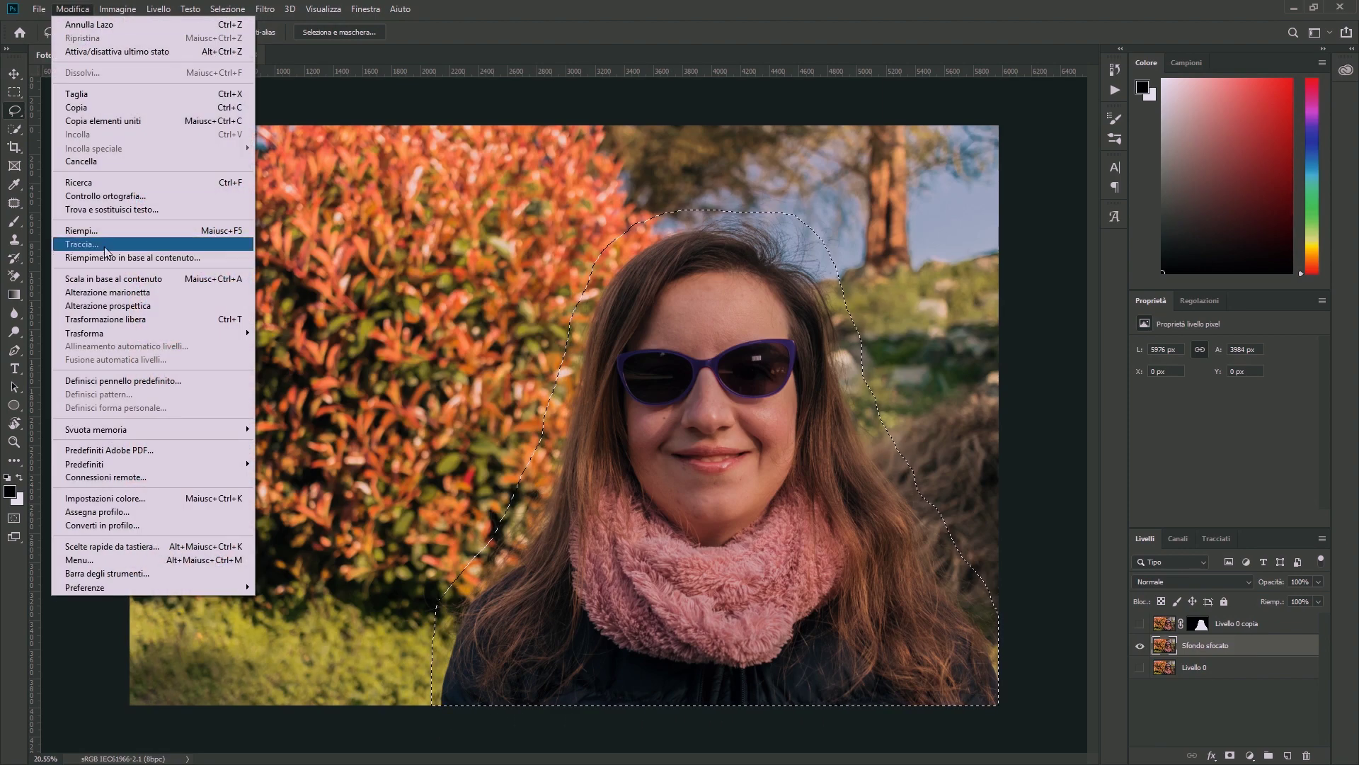
# Content-aware fill the woman out of Sfondo sfocato, then deselect.
pyautogui.click(81, 230)
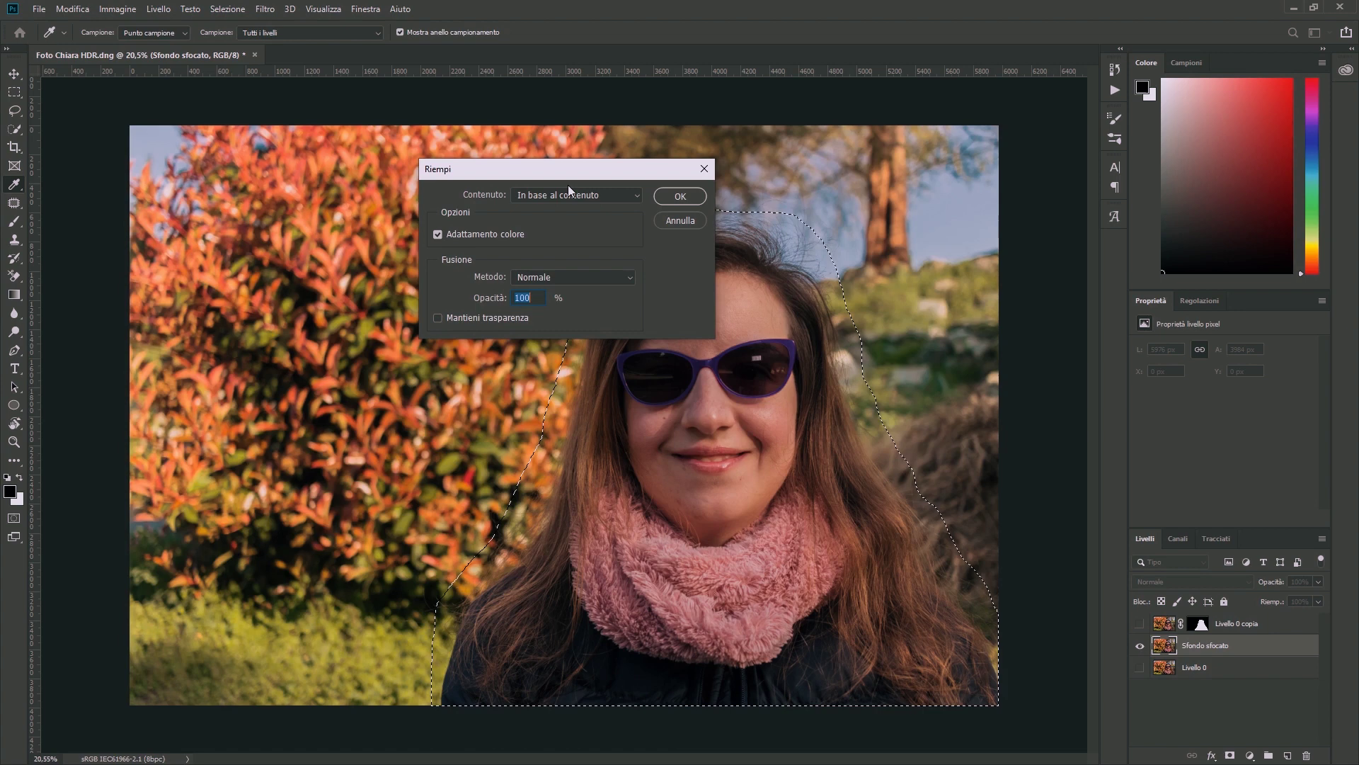
pyautogui.click(667, 201)
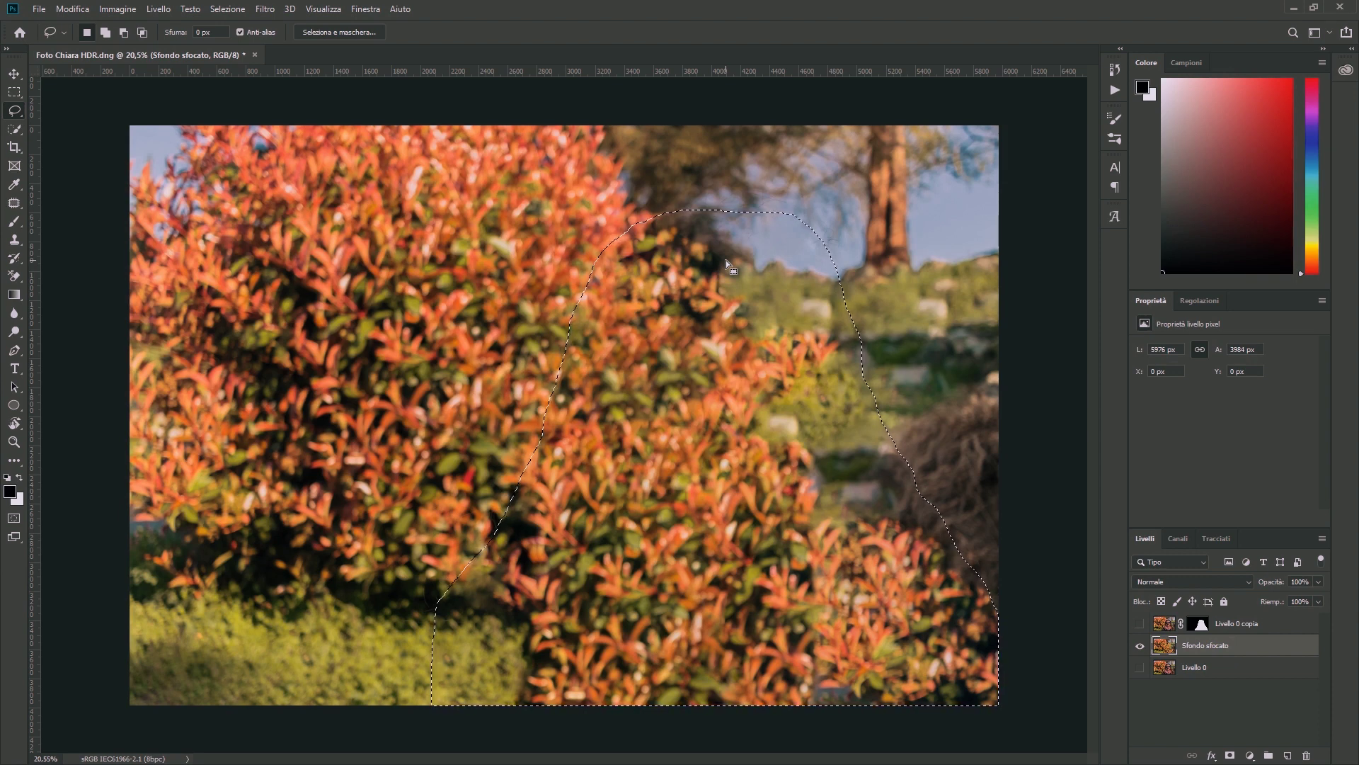
pyautogui.hotkey('ctrl', 'd')
pyautogui.rightClick(1254, 646)
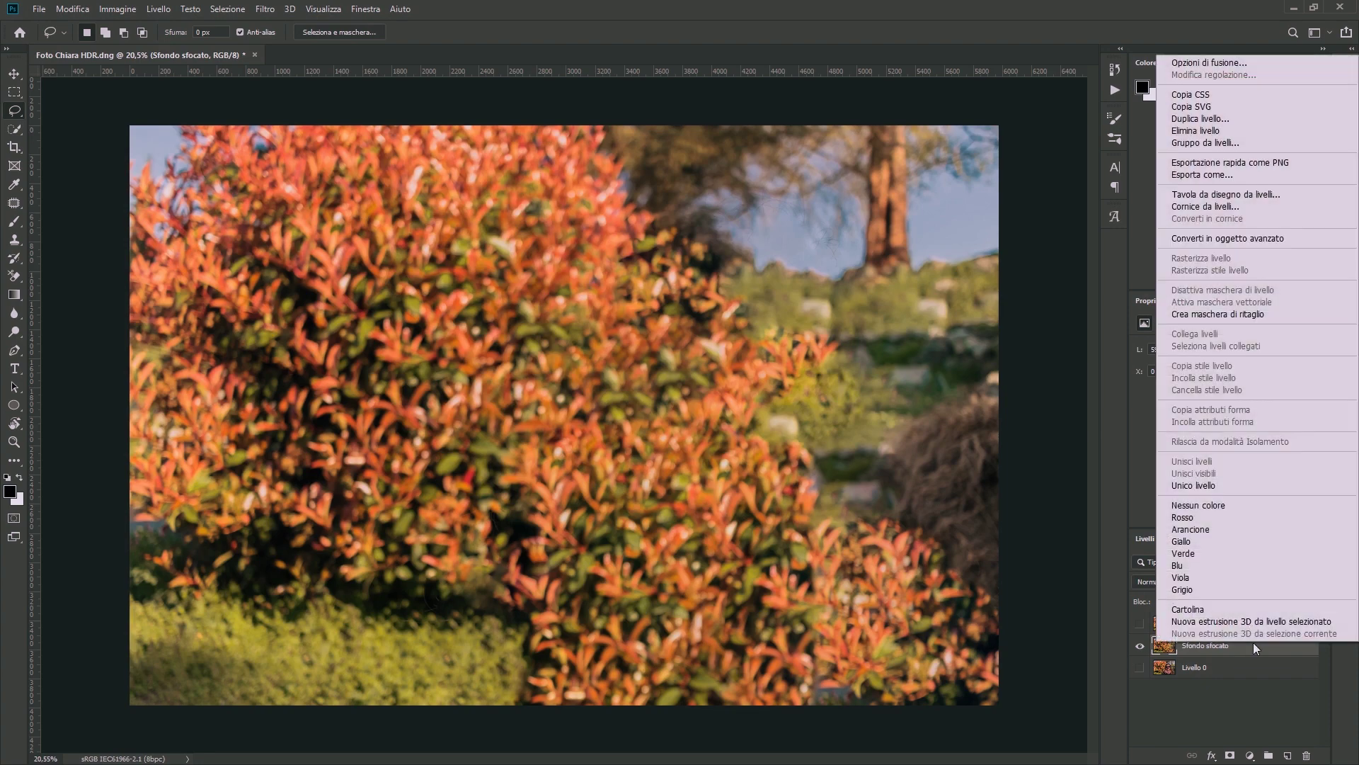
# Convert Sfondo sfocato to a smart object and apply Controllo sfocatura with a 50-pixel radius.
pyautogui.click(1270, 239)
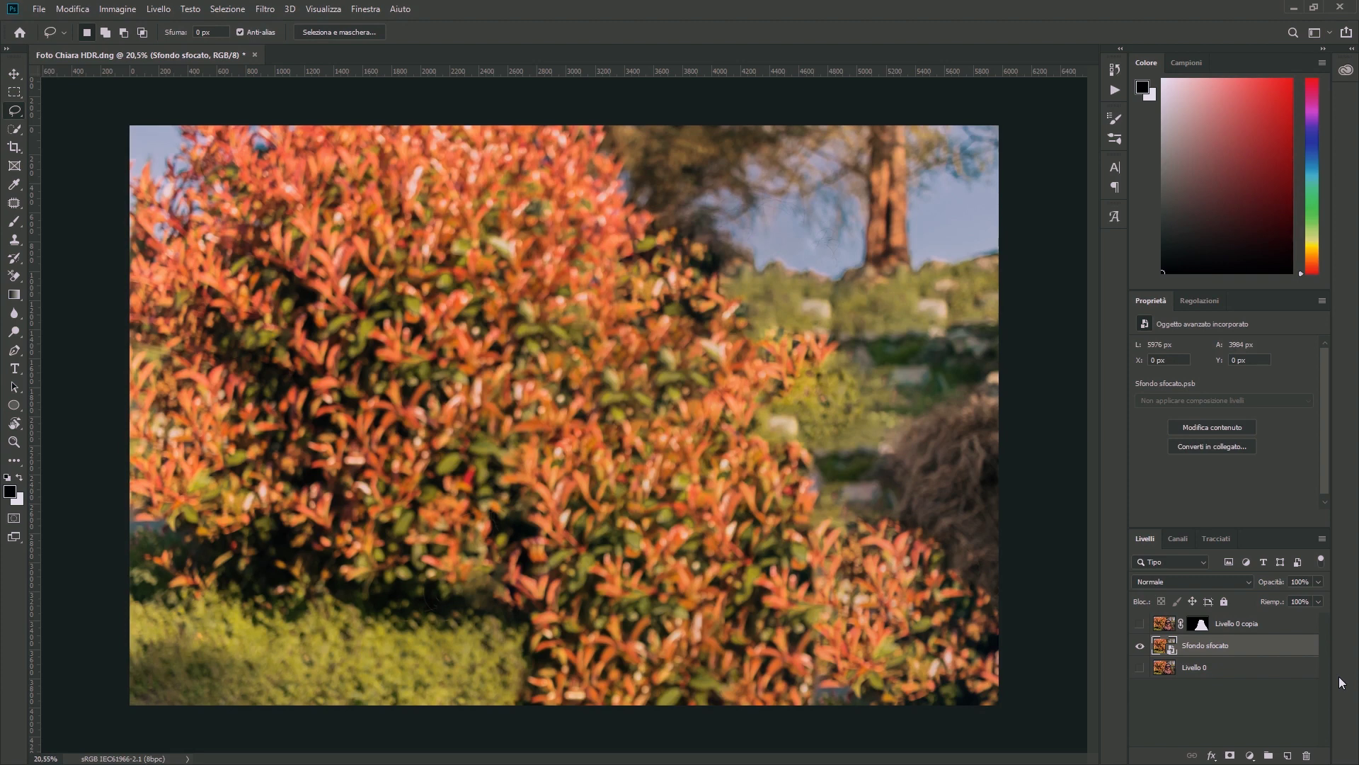
pyautogui.click(271, 17)
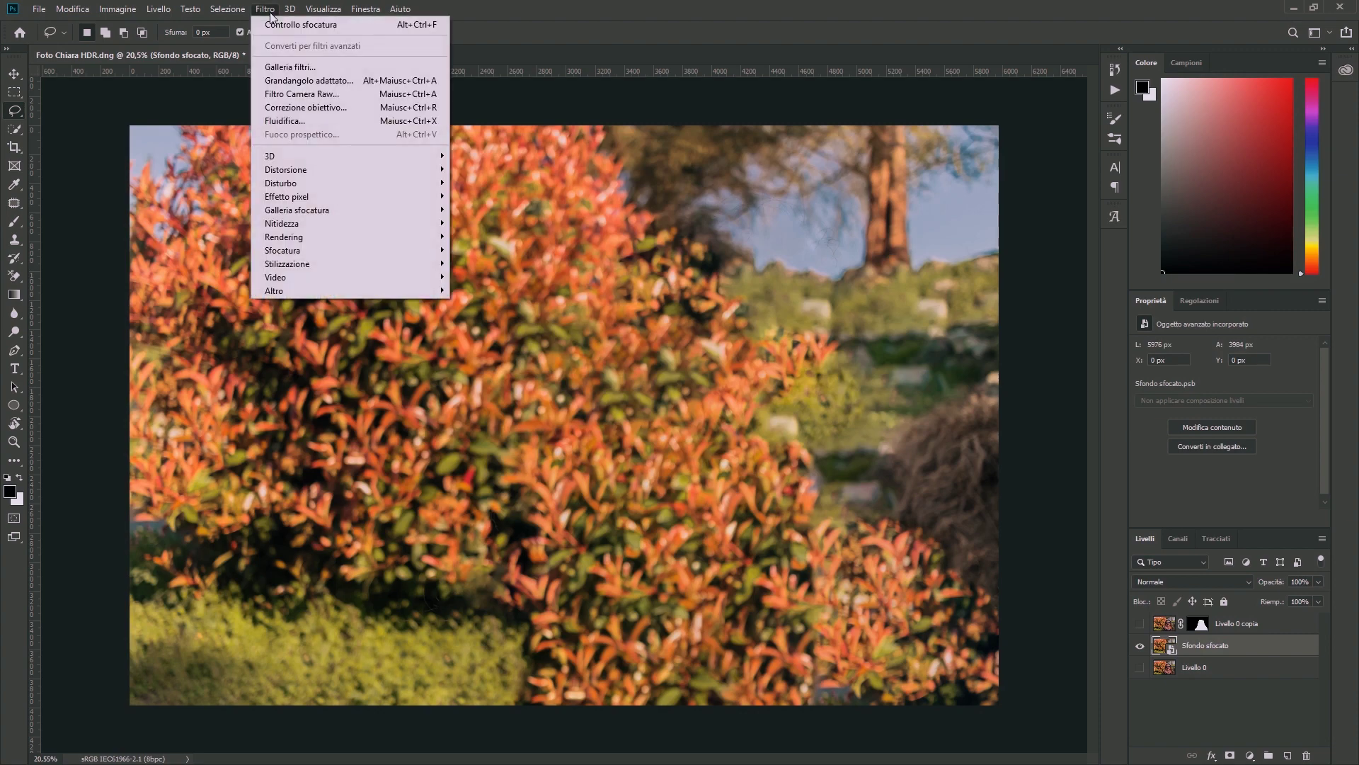
pyautogui.moveTo(319, 250)
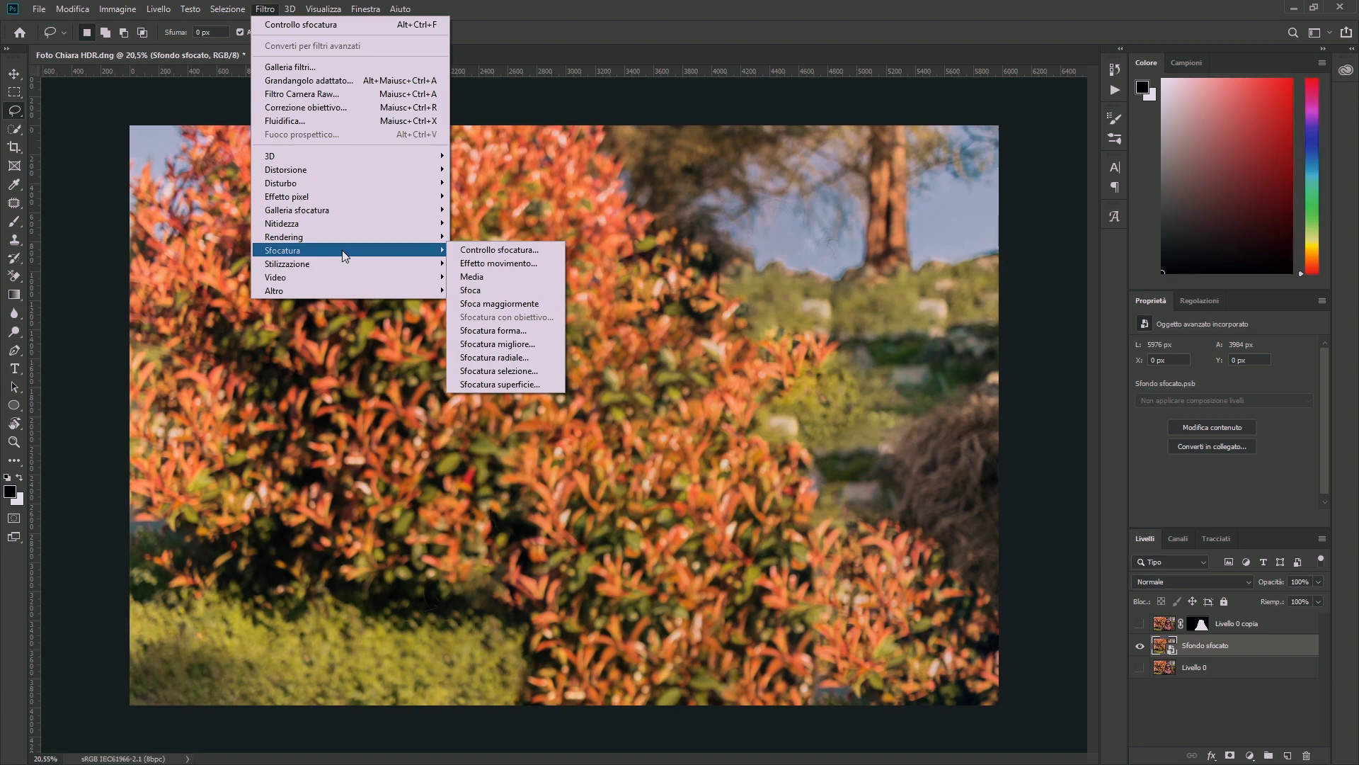
pyautogui.click(515, 254)
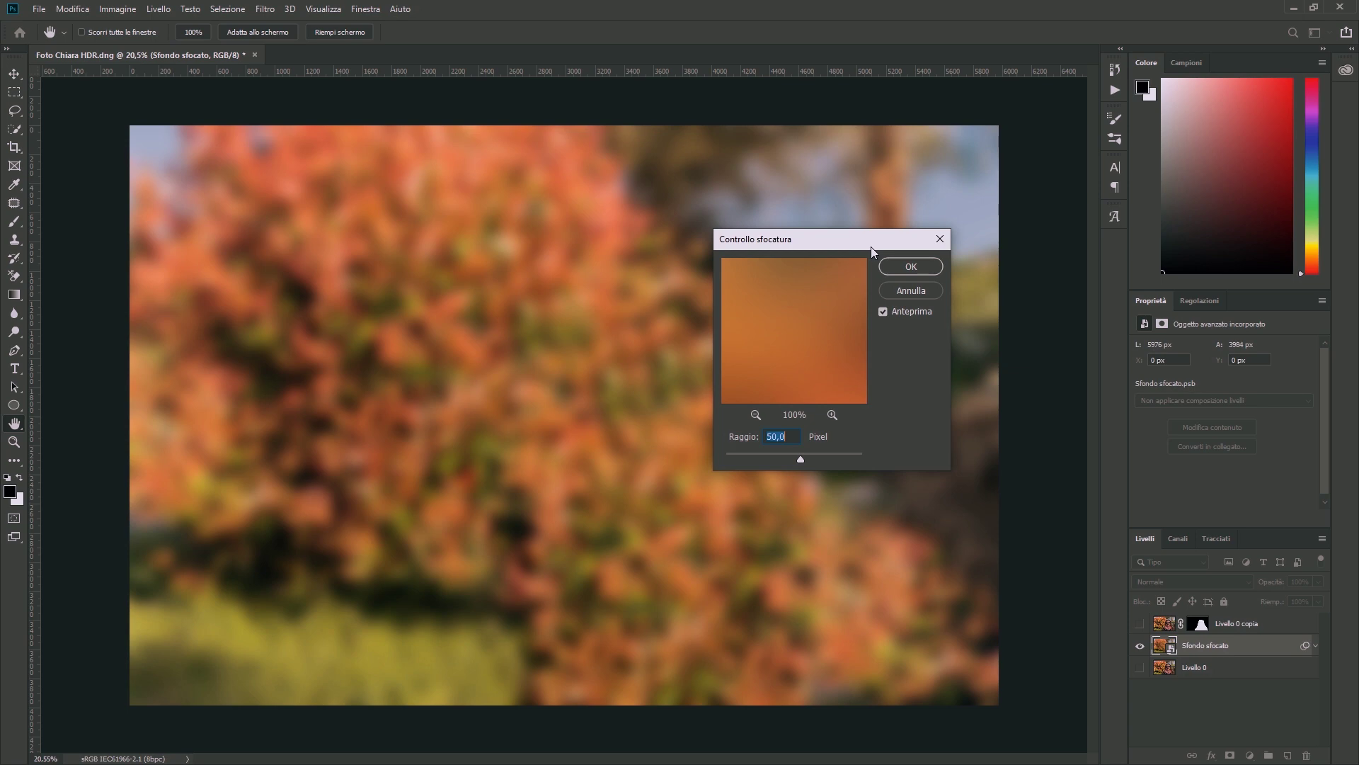
pyautogui.write('1')
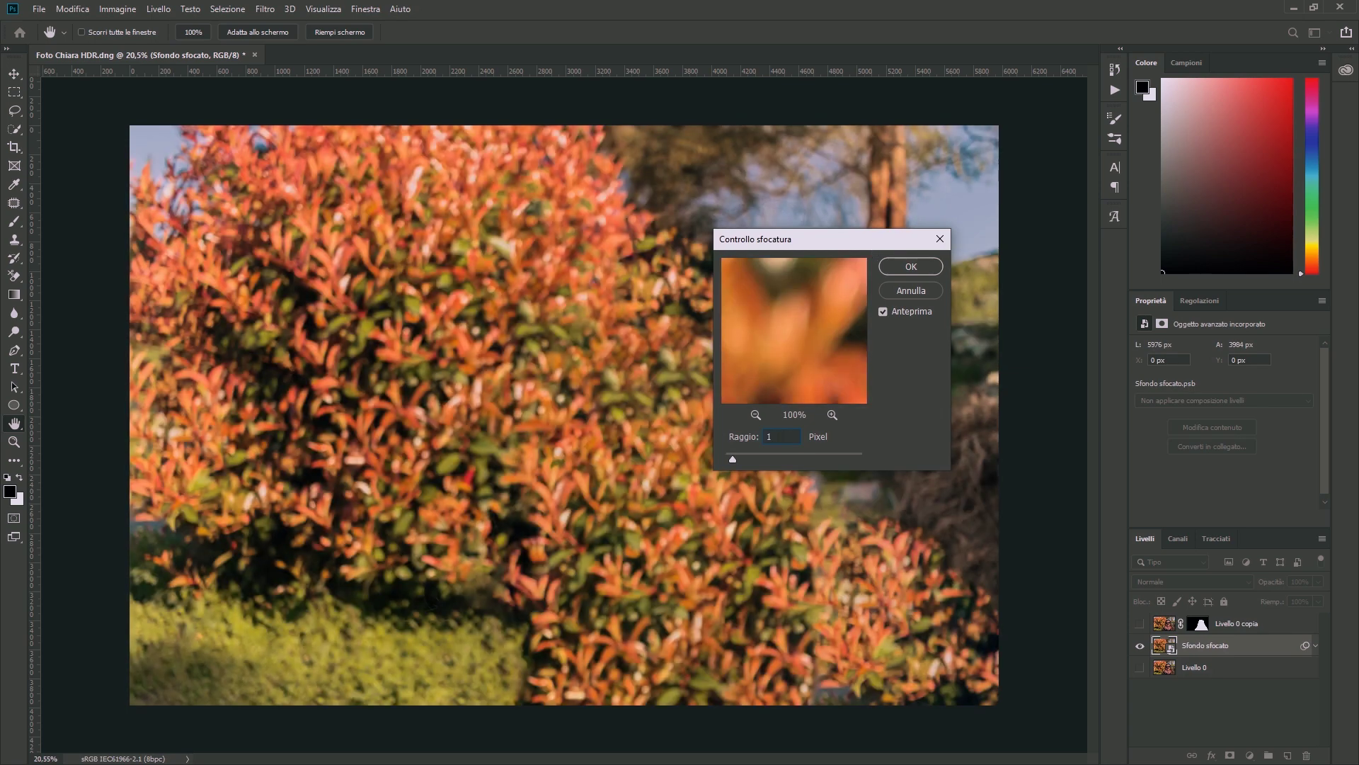
pyautogui.write('000')
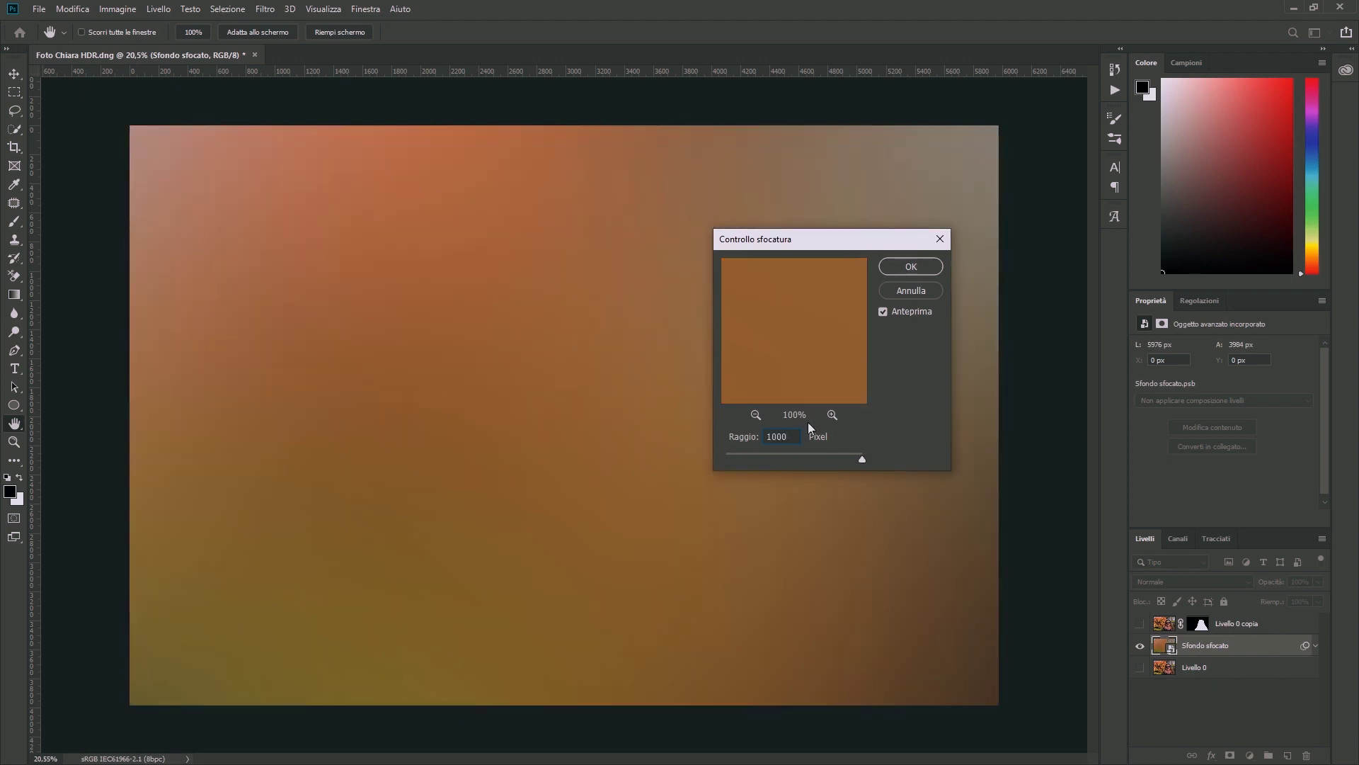
pyautogui.press('BackSpace')
pyautogui.press('BackSpace')
pyautogui.press('BackSpace')
pyautogui.write('50')
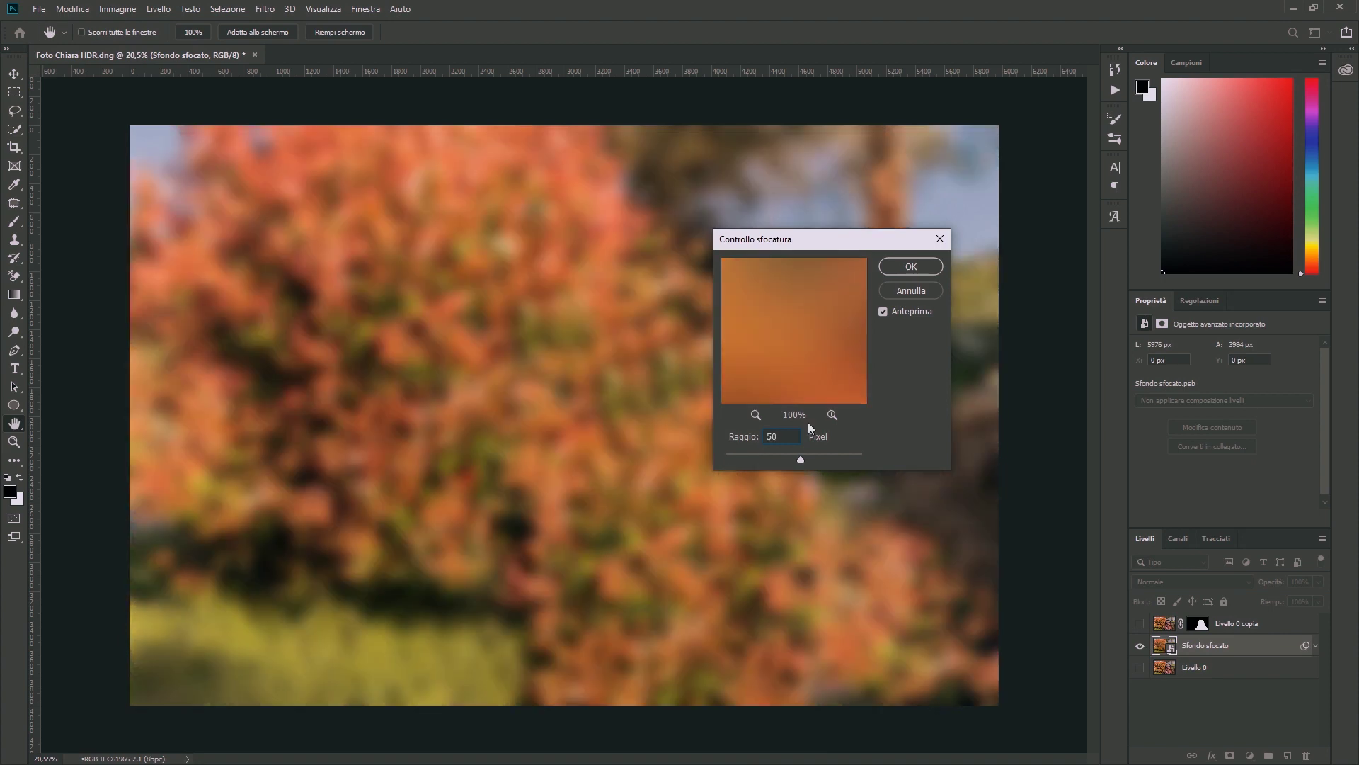
pyautogui.click(905, 266)
pyautogui.press('l')
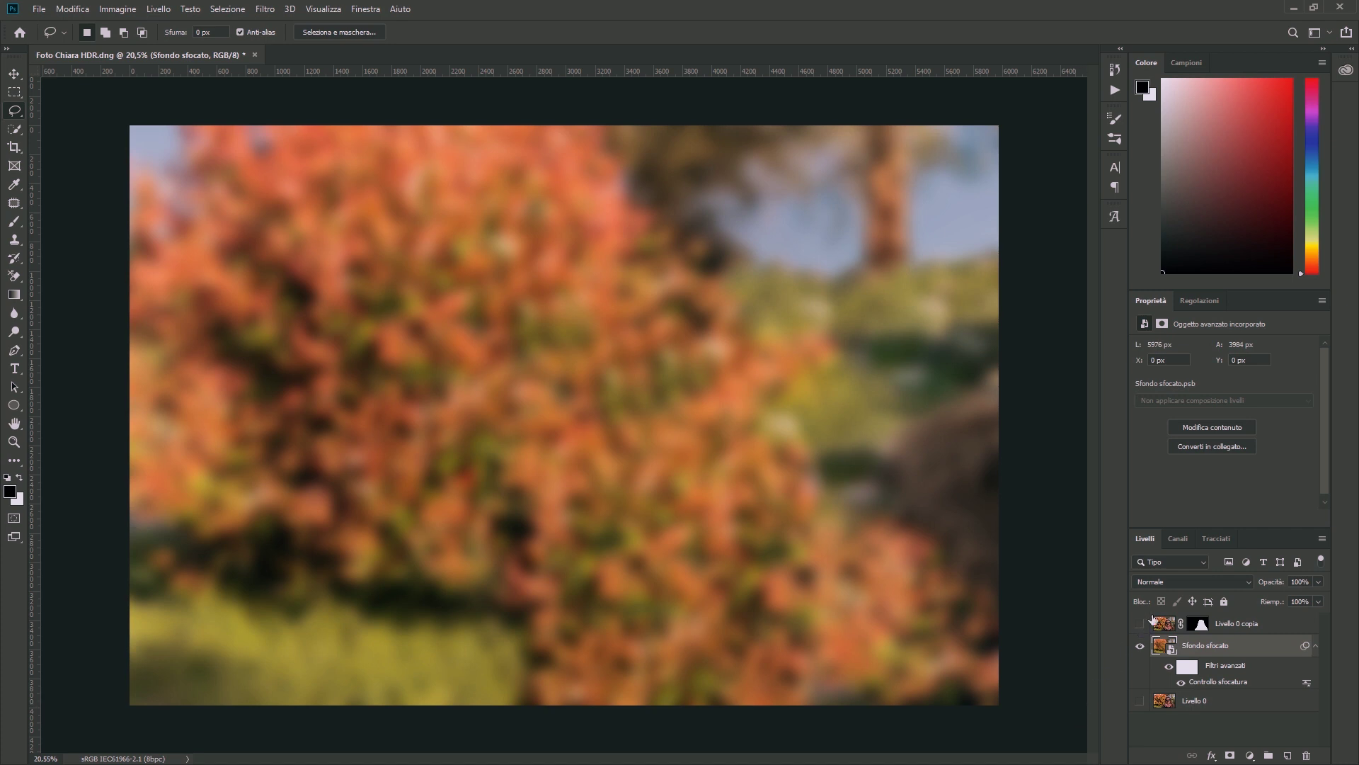
pyautogui.click(1140, 624)
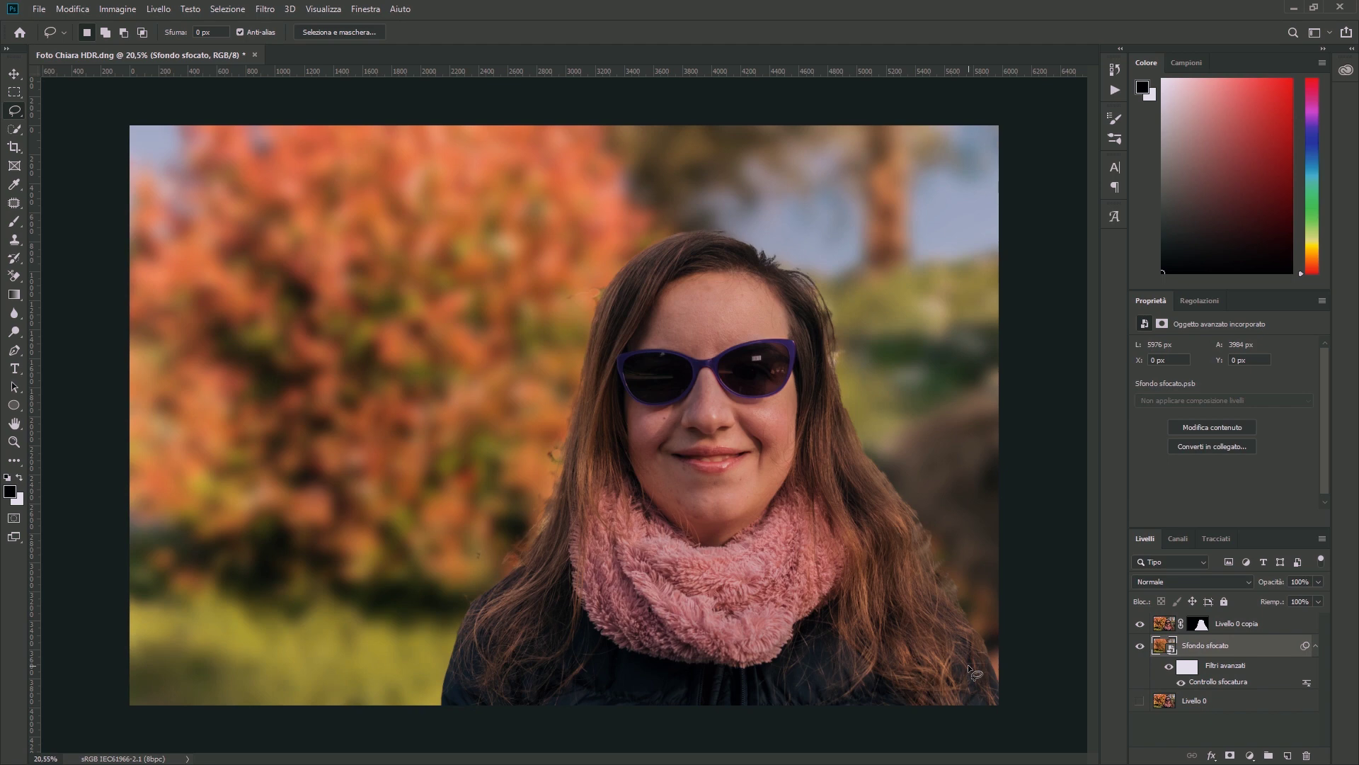
# Select the Livello 0 copia layer mask, choose the Brush tool, and set black as foreground.
pyautogui.scroll(1, 968, 664)
pyautogui.scroll(1, 967, 664)
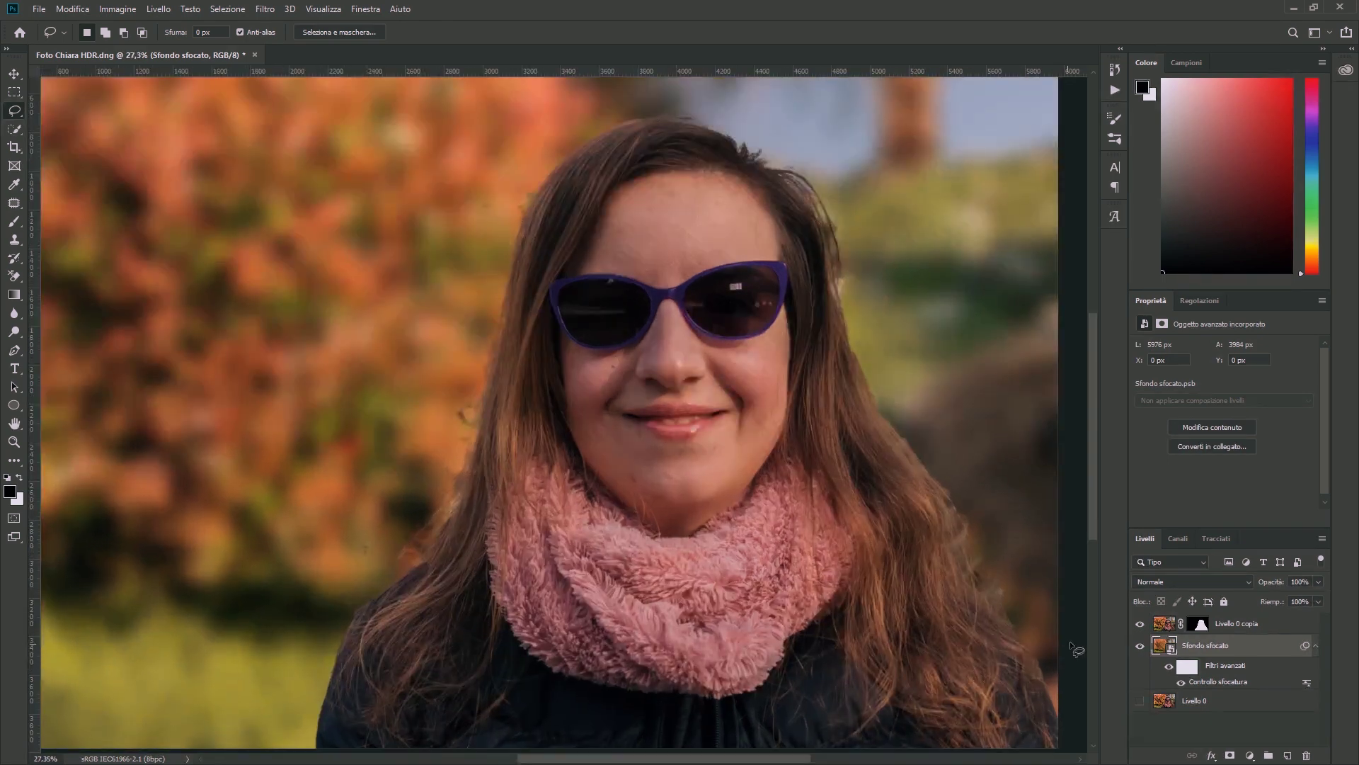
pyautogui.click(1200, 624)
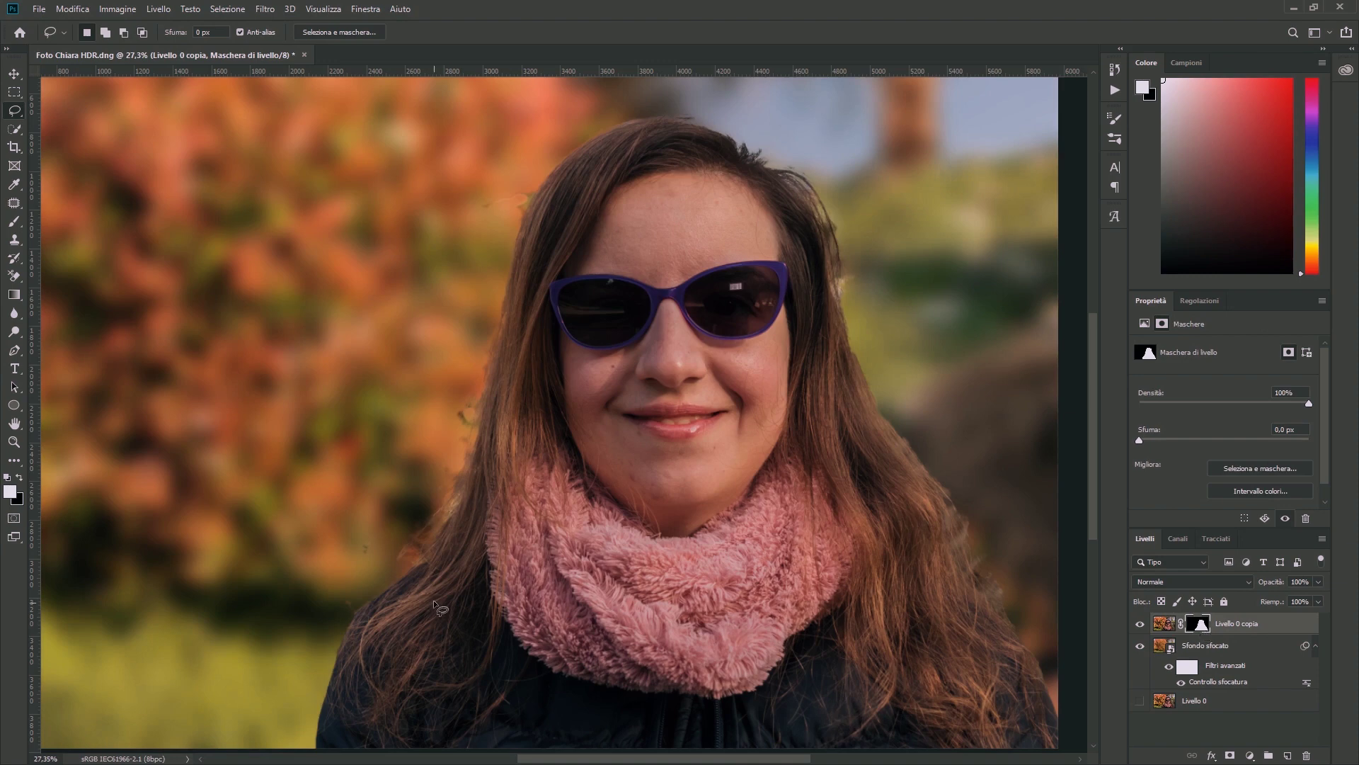
pyautogui.scroll(2, 433, 600)
pyautogui.scroll(1, 433, 600)
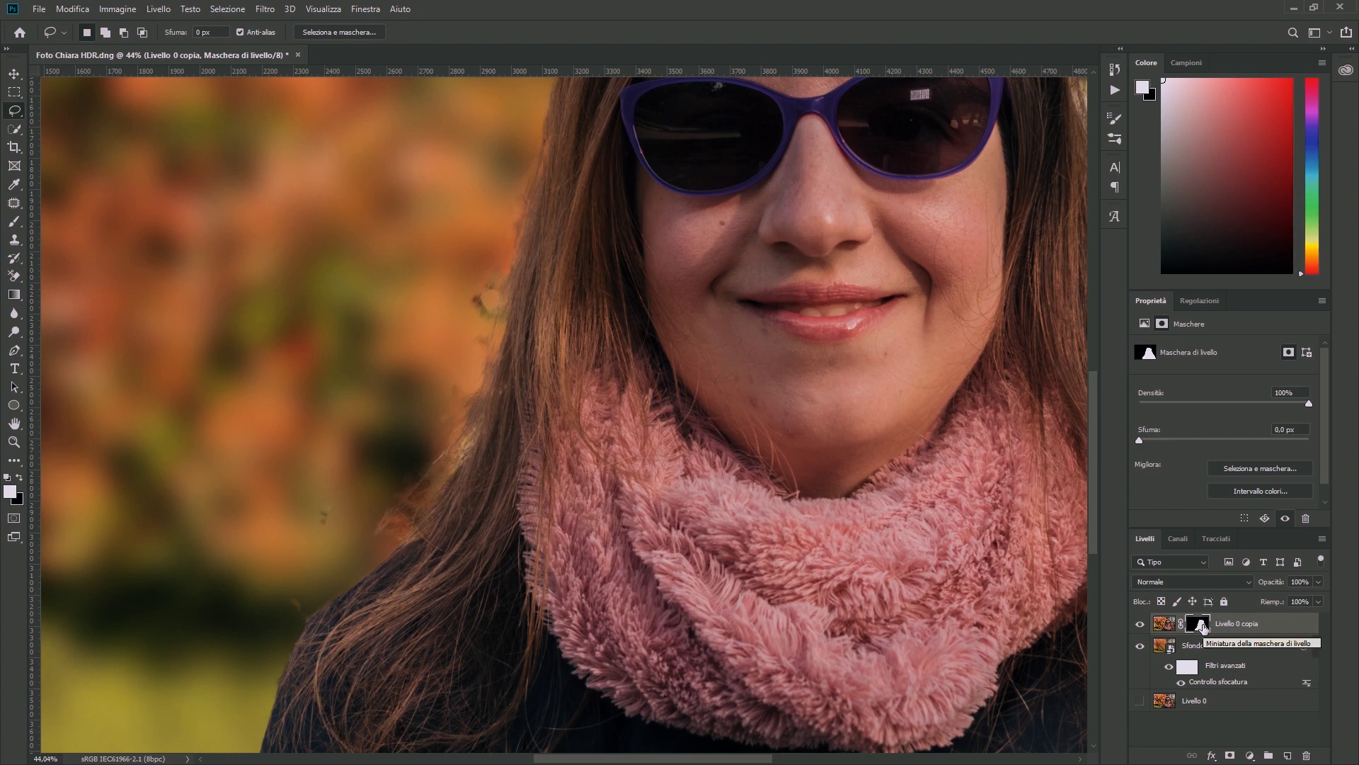
pyautogui.click(16, 222)
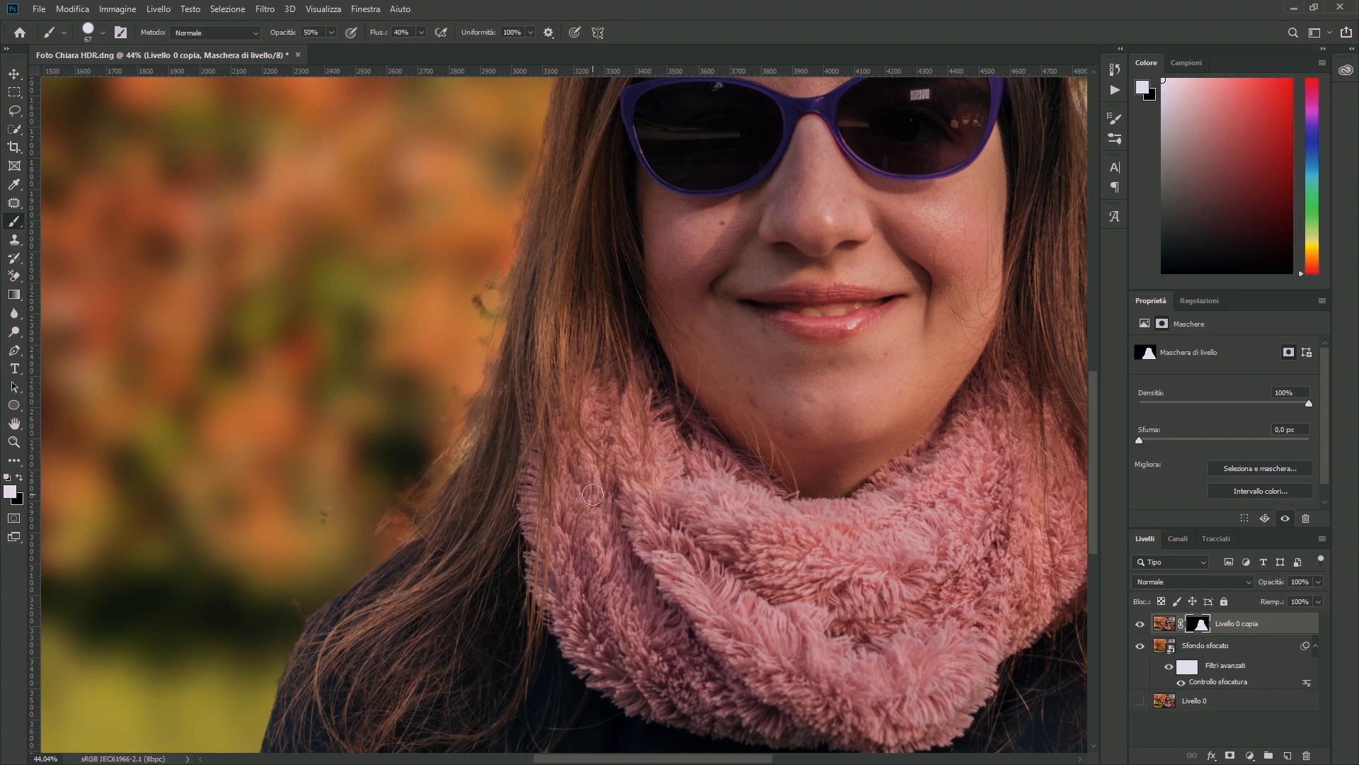
pyautogui.press('x')
# Paint the mask along the hair edge, swapping black and white to restore strands.
pyautogui.scroll(4, 495, 268)
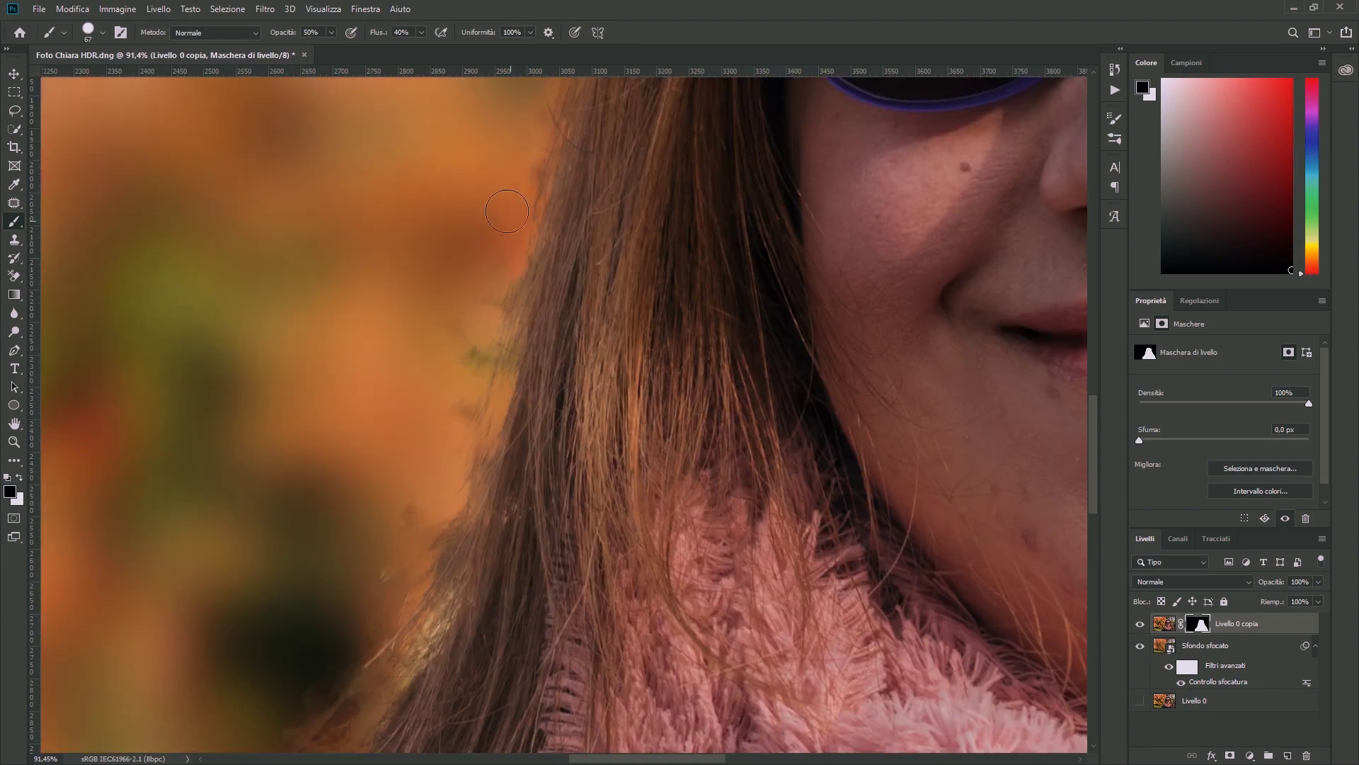
pyautogui.scroll(1, 506, 211)
pyautogui.moveTo(528, 217); pyautogui.dragTo(519, 392)
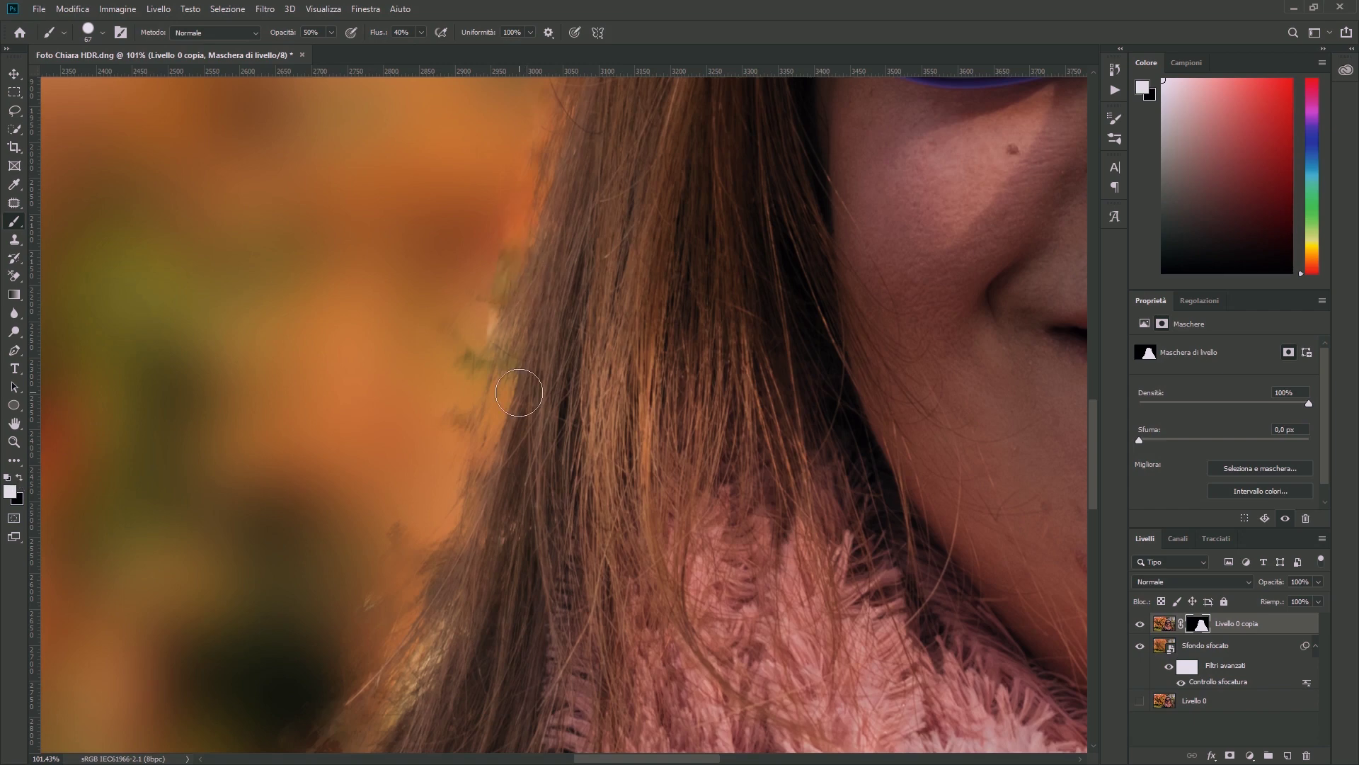
pyautogui.press('x')
pyautogui.moveTo(524, 326); pyautogui.dragTo(527, 243)
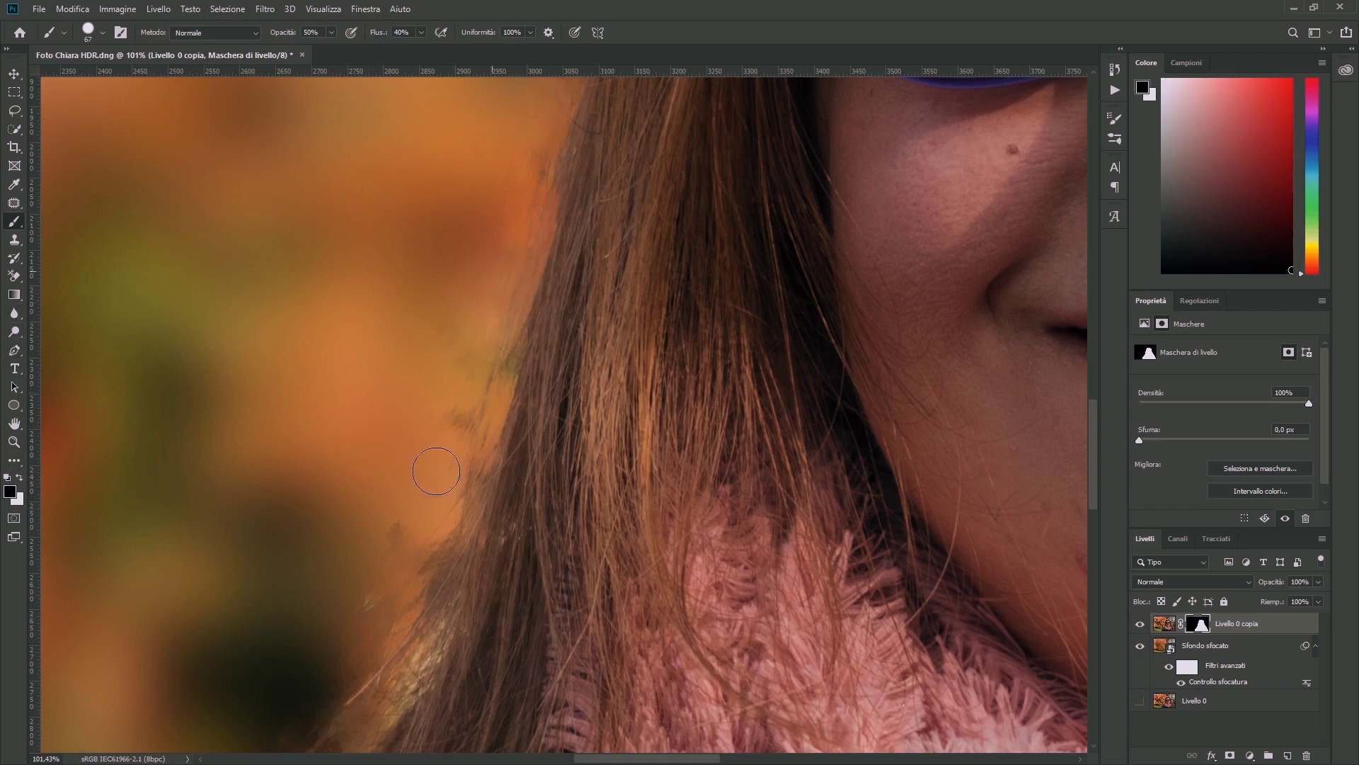
pyautogui.moveTo(308, 734); pyautogui.dragTo(546, 90)
pyautogui.scroll(-5, 433, 468)
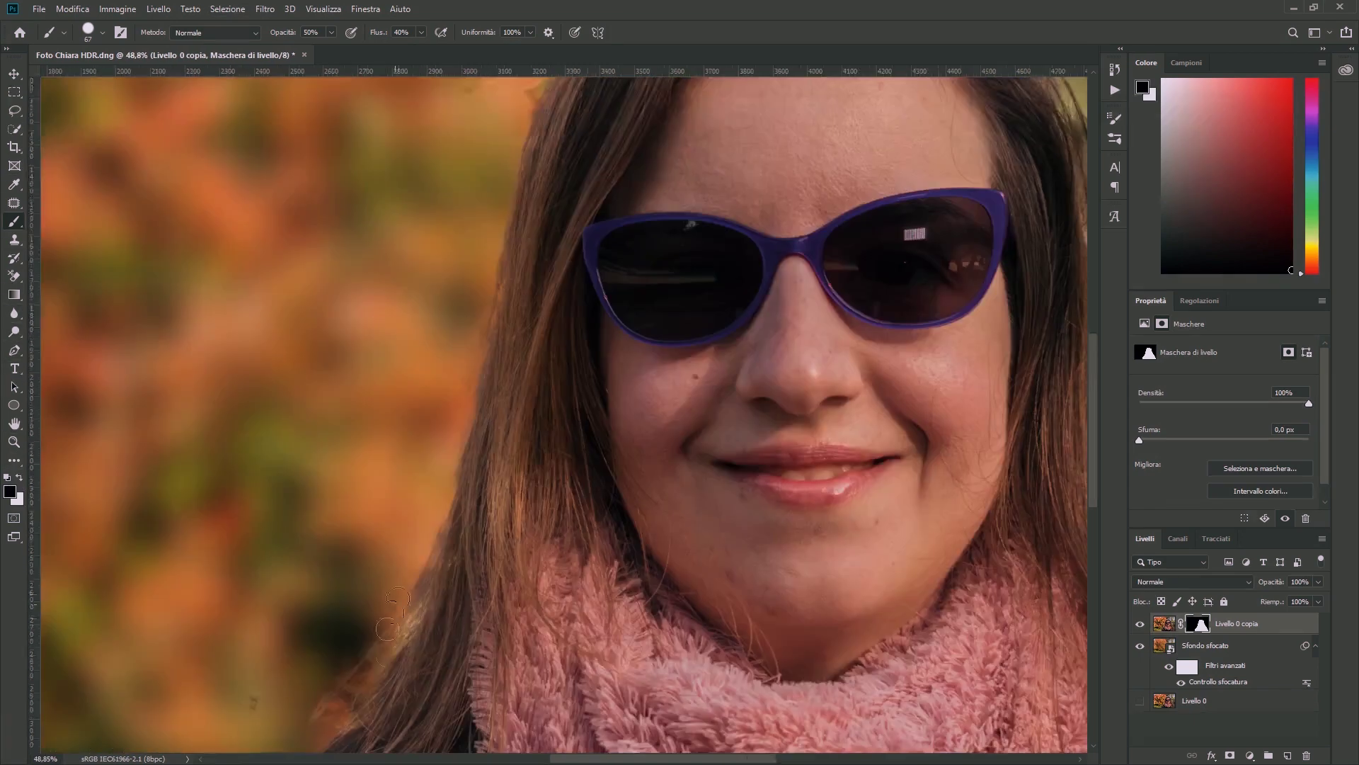
pyautogui.scroll(-2, 433, 468)
pyautogui.scroll(2, 659, 209)
pyautogui.scroll(5, 659, 209)
pyautogui.scroll(2, 659, 209)
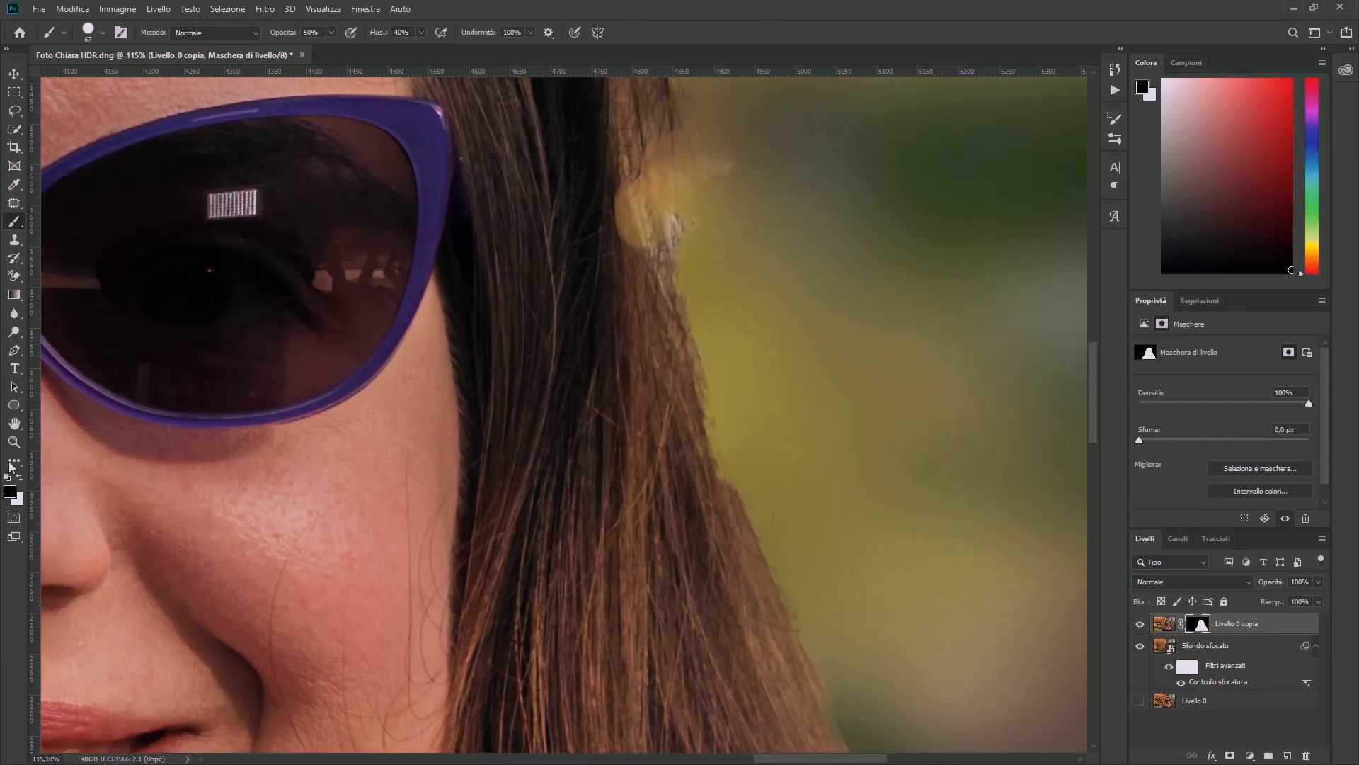
# Repaint the mask at the upper hair edge with a 42 px brush, ending on black.
pyautogui.press('x')
pyautogui.scroll(2, 659, 209)
pyautogui.scroll(1, 660, 209)
pyautogui.press('x')
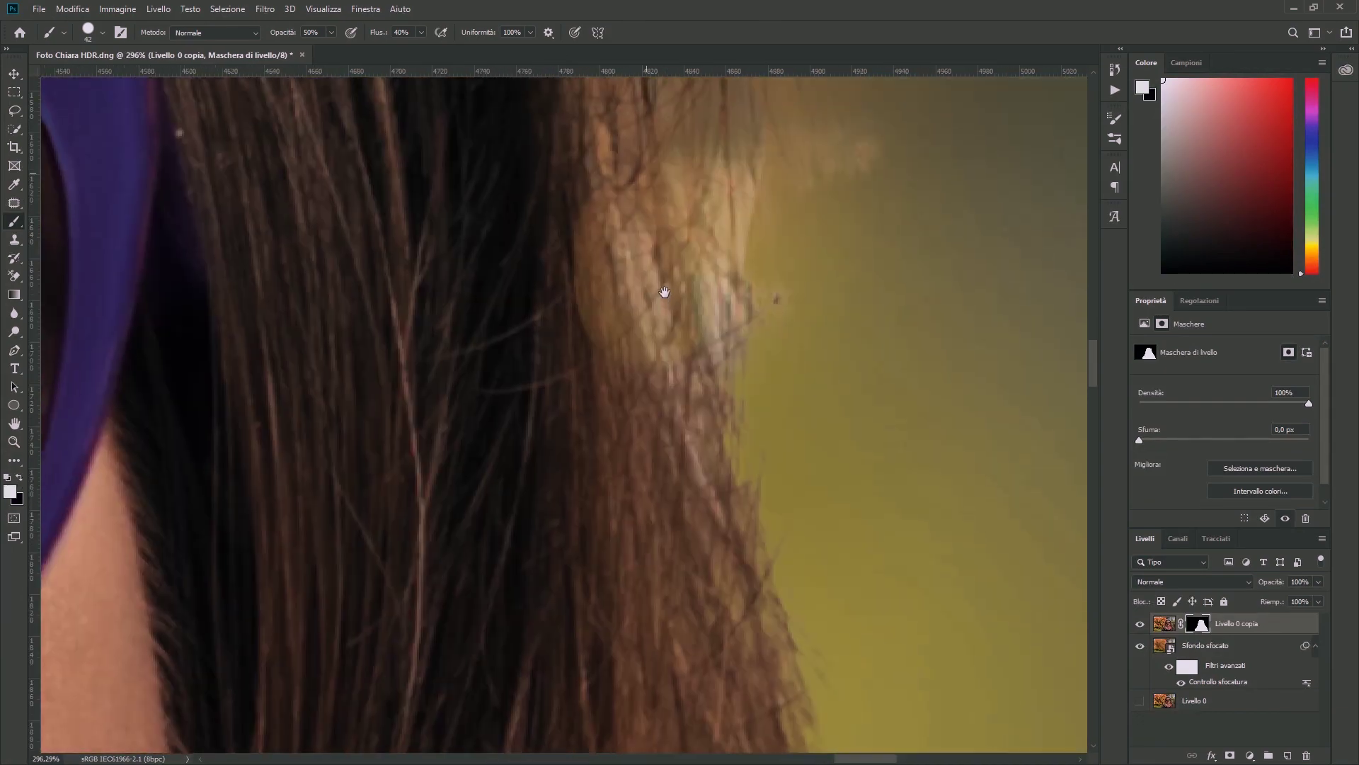
pyautogui.moveTo(736, 276); pyautogui.dragTo(732, 184)
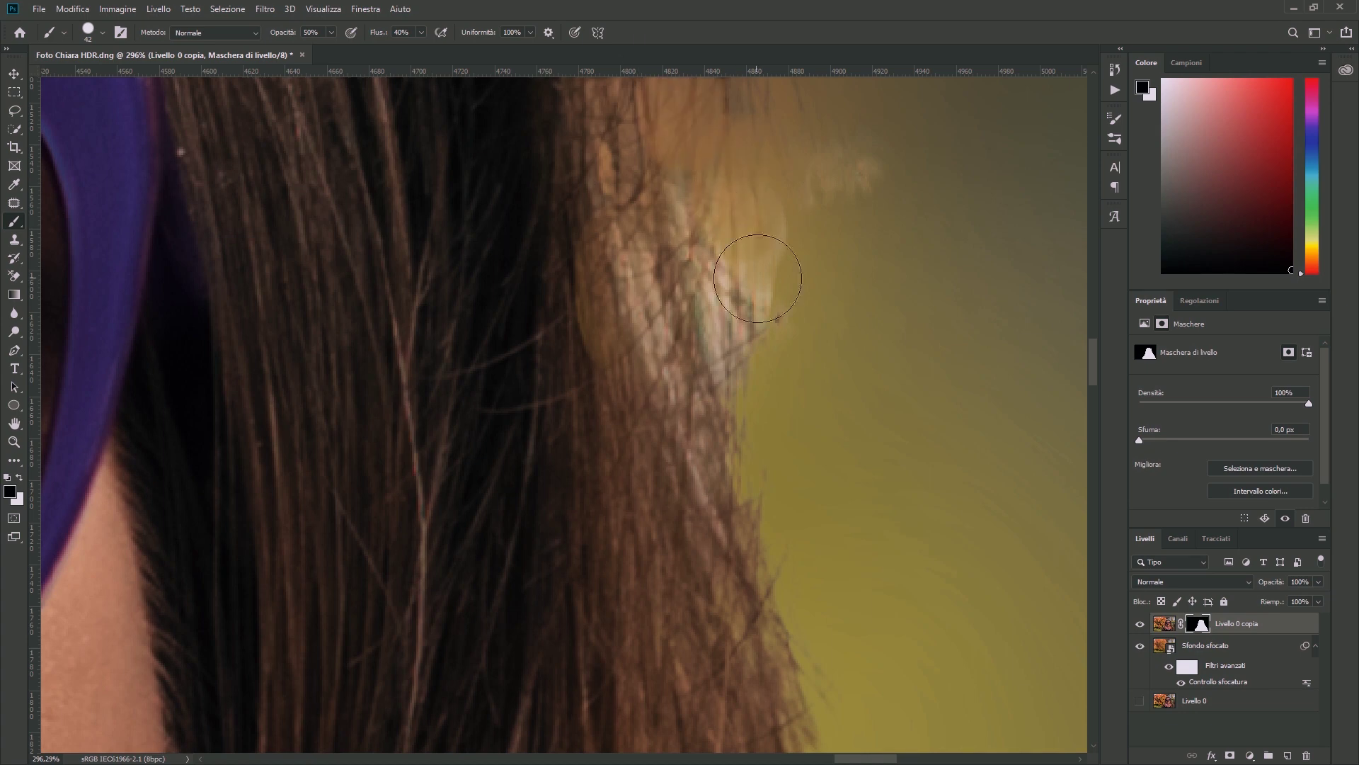
pyautogui.scroll(-1, 737, 185)
pyautogui.scroll(-5, 822, 530)
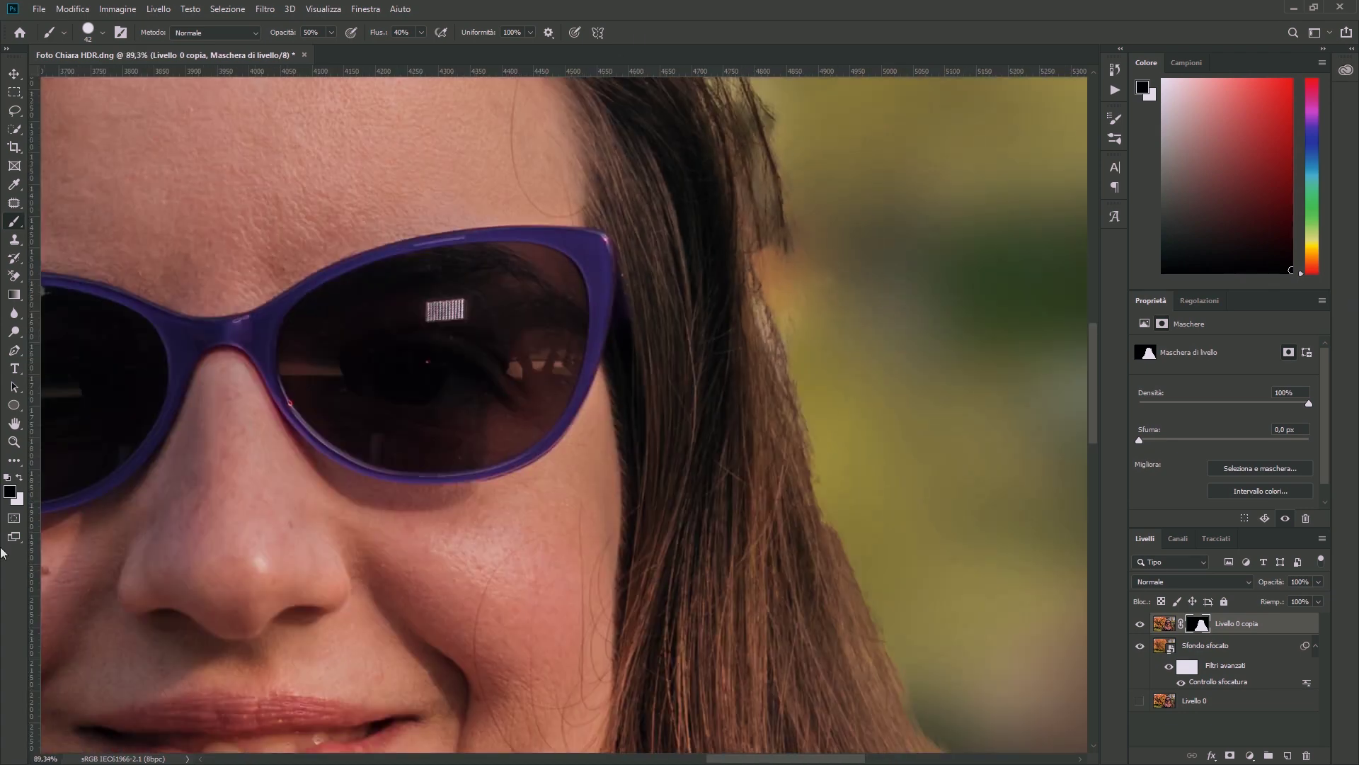
pyautogui.scroll(3, 803, 456)
pyautogui.scroll(1, 849, 474)
pyautogui.press('x')
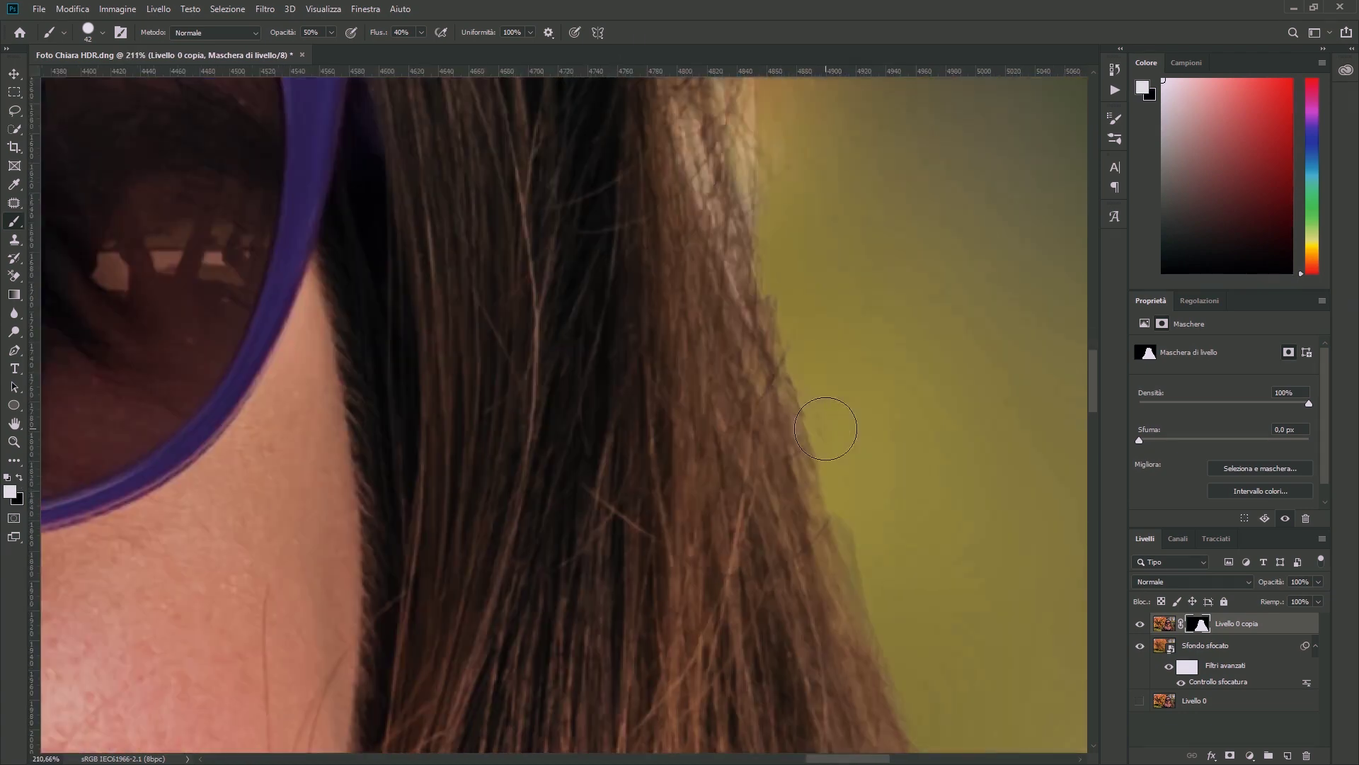
pyautogui.click(20, 480)
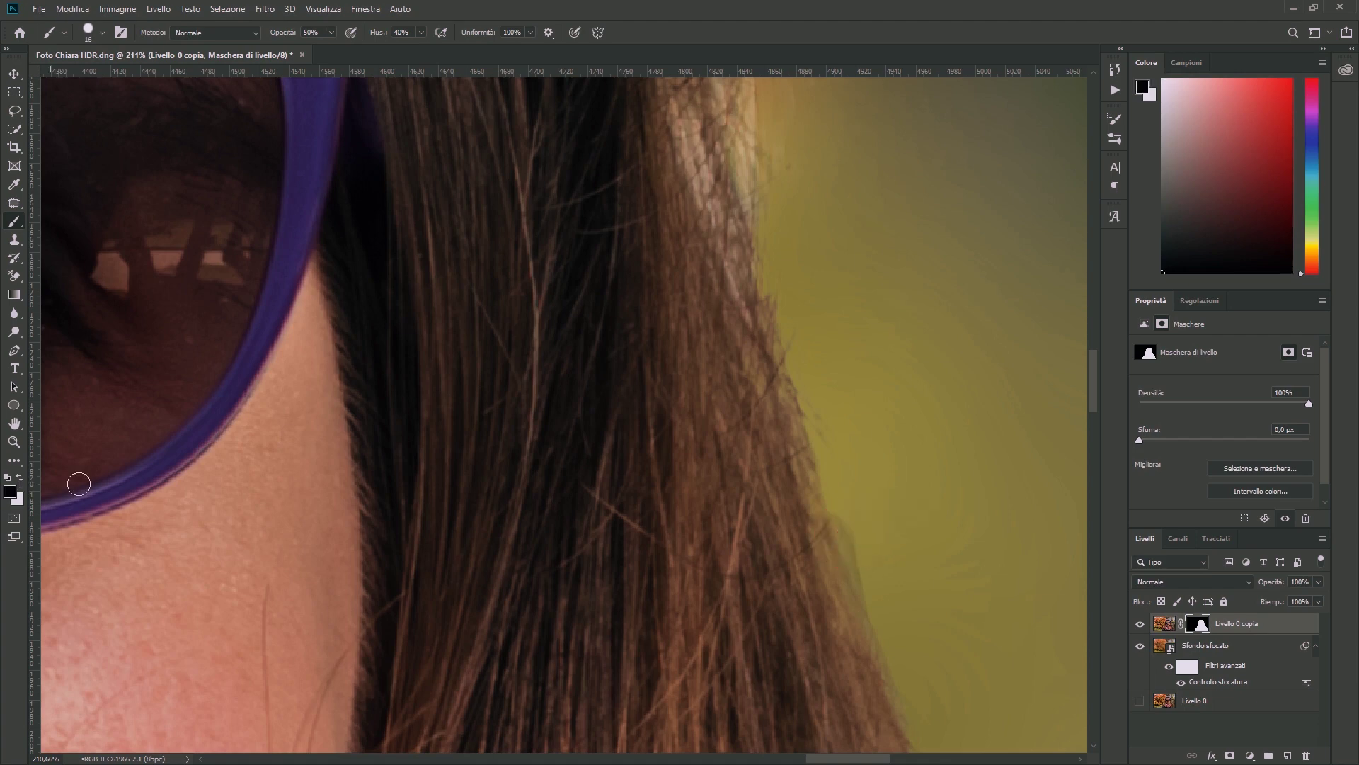
pyautogui.scroll(-3, 833, 501)
pyautogui.scroll(3, 831, 361)
pyautogui.scroll(2, 831, 361)
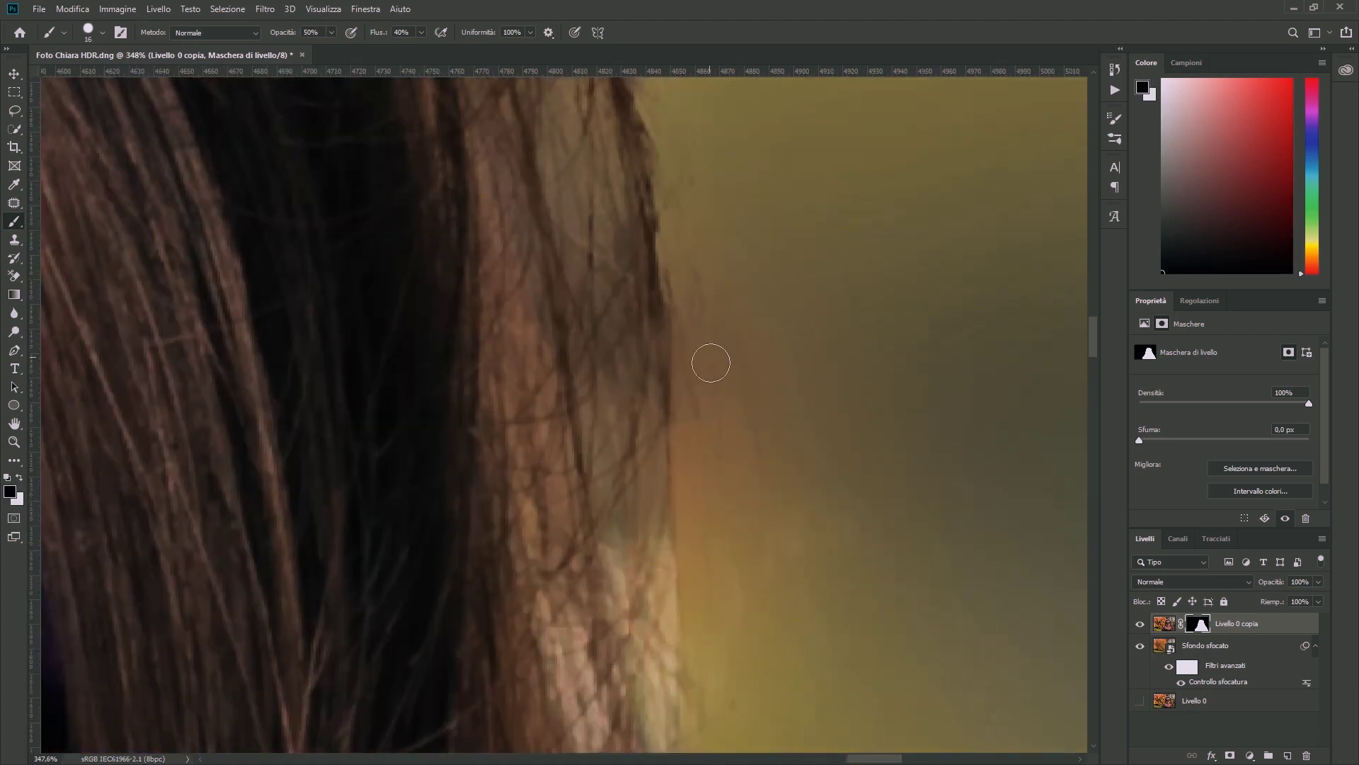
pyautogui.scroll(-2, 778, 490)
pyautogui.scroll(-3, 795, 255)
pyautogui.scroll(3, 598, 509)
pyautogui.scroll(2, 597, 510)
# Paint black on the mask over the bluish fringe along the top of the hair.
pyautogui.press('x')
pyautogui.scroll(-2, 499, 368)
pyautogui.scroll(2, 400, 254)
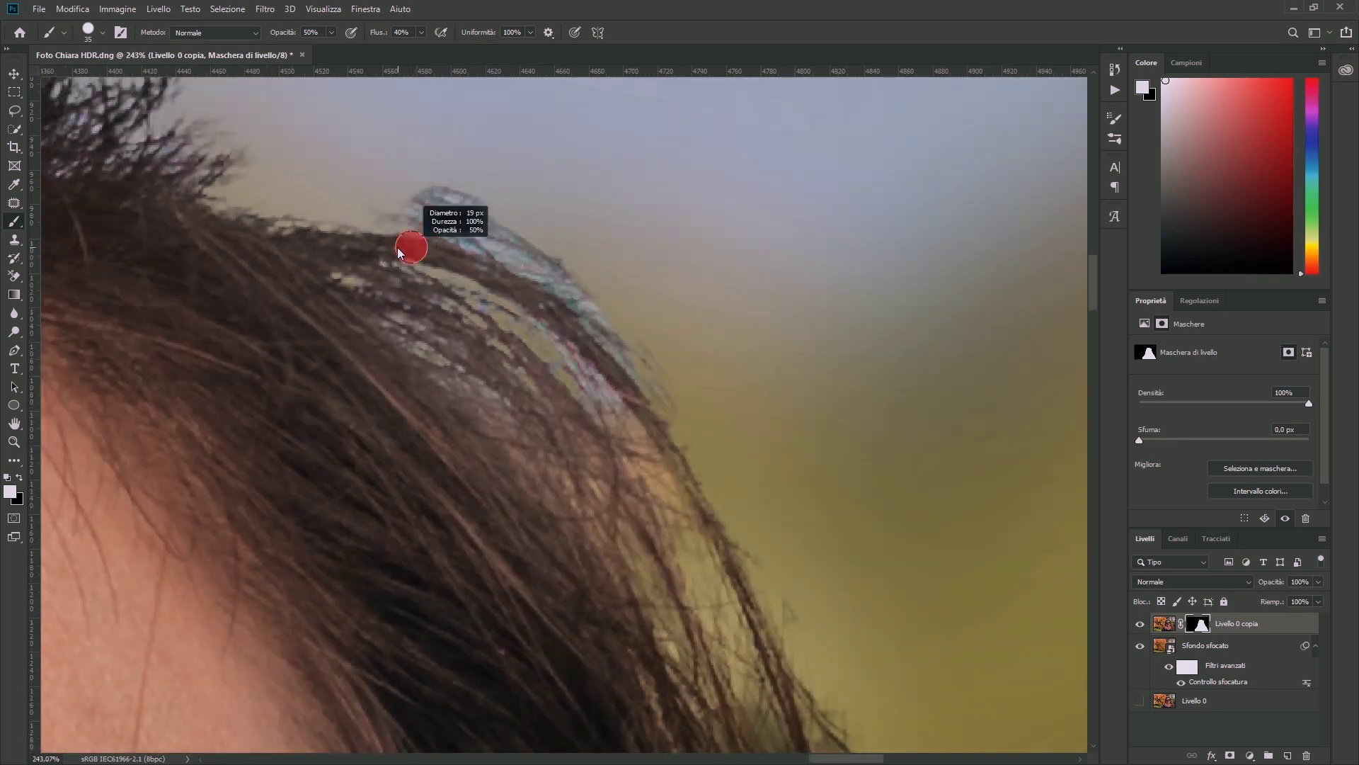
pyautogui.press('x')
pyautogui.moveTo(424, 198); pyautogui.dragTo(637, 389)
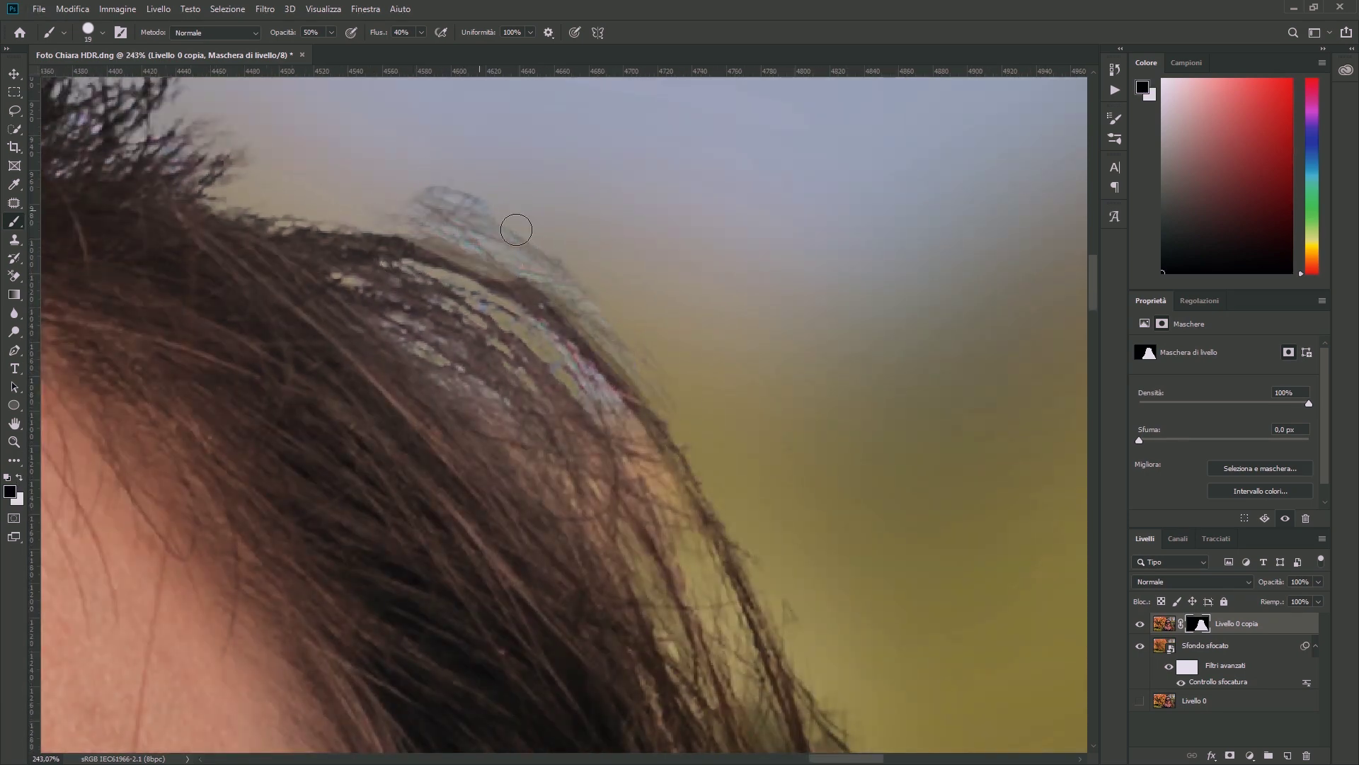
# Lower the mask density to 72% and enlarge the brush to 91 px.
pyautogui.moveTo(1307, 387); pyautogui.dragTo(1261, 386)
pyautogui.scroll(-2, 664, 315)
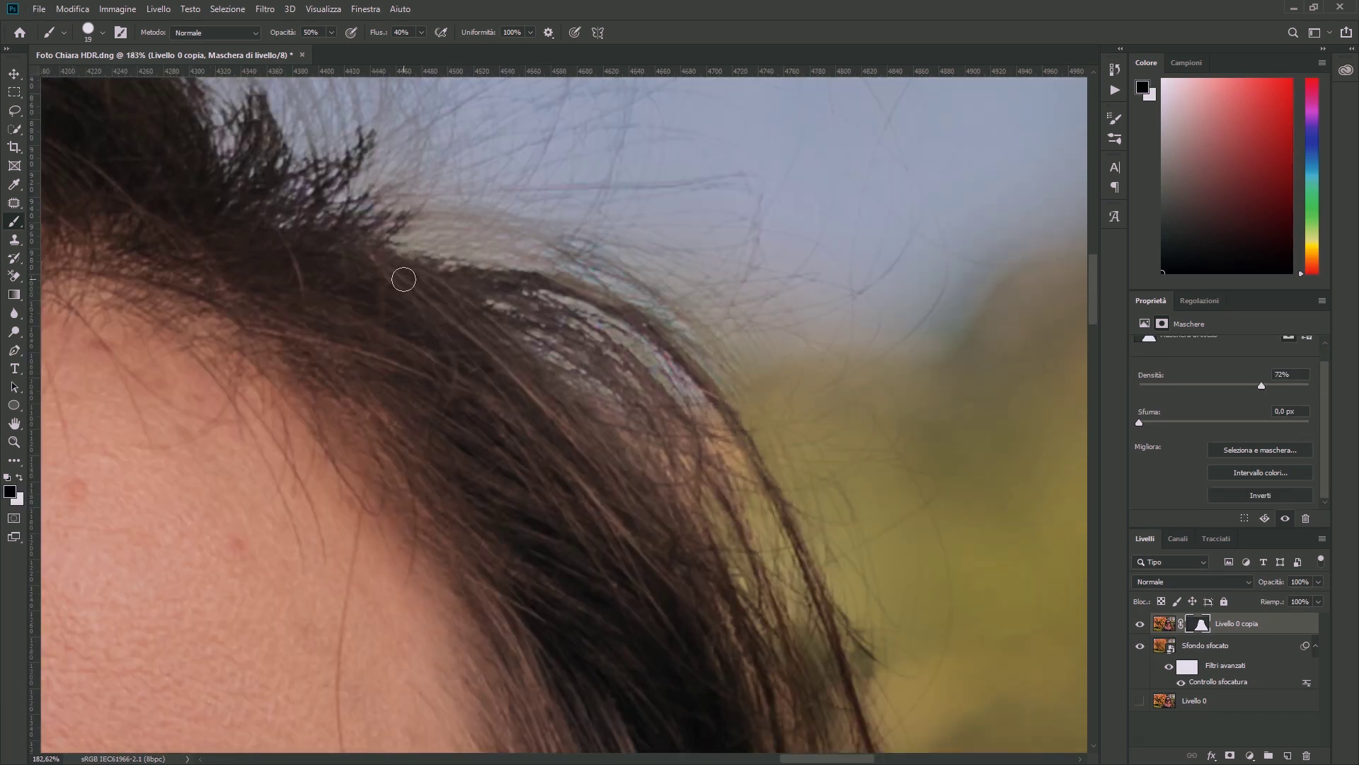
pyautogui.press('x')
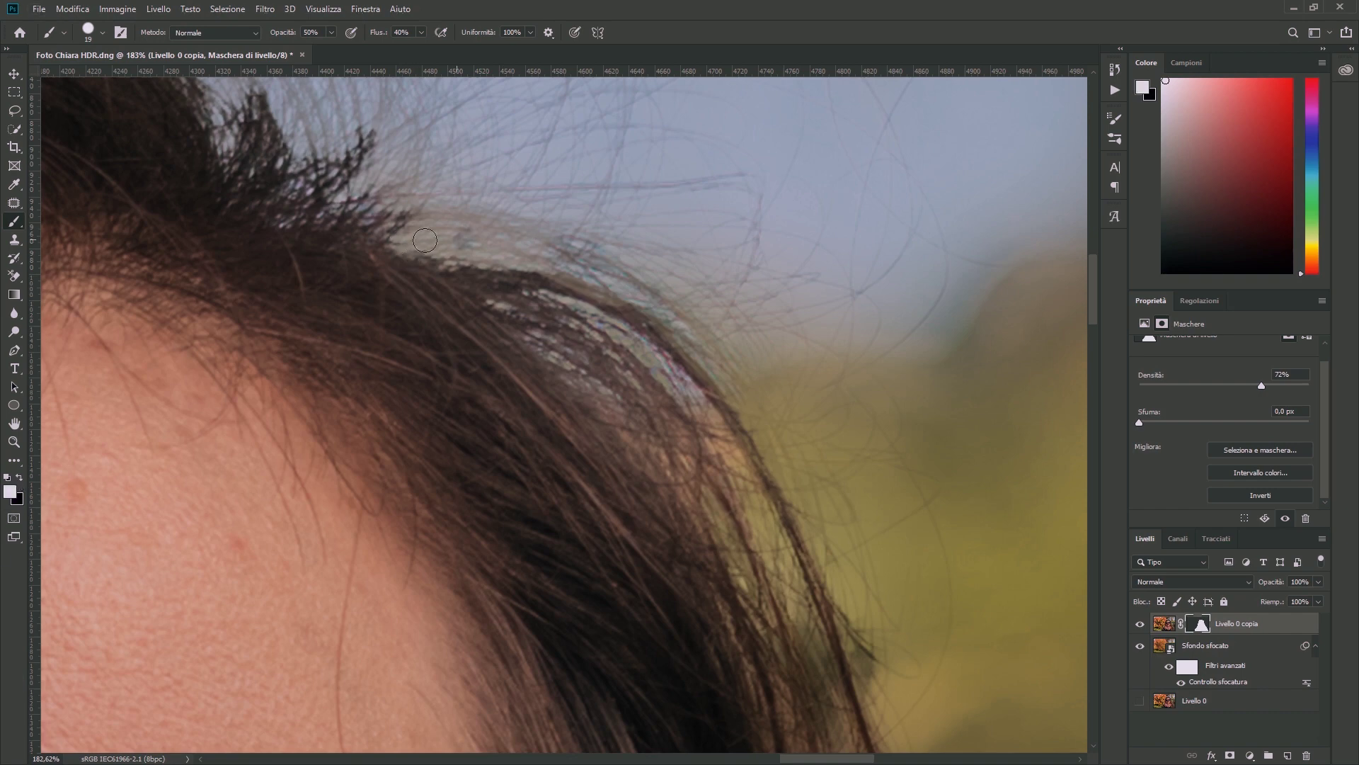
pyautogui.scroll(-5, 456, 203)
pyautogui.scroll(-1, 457, 202)
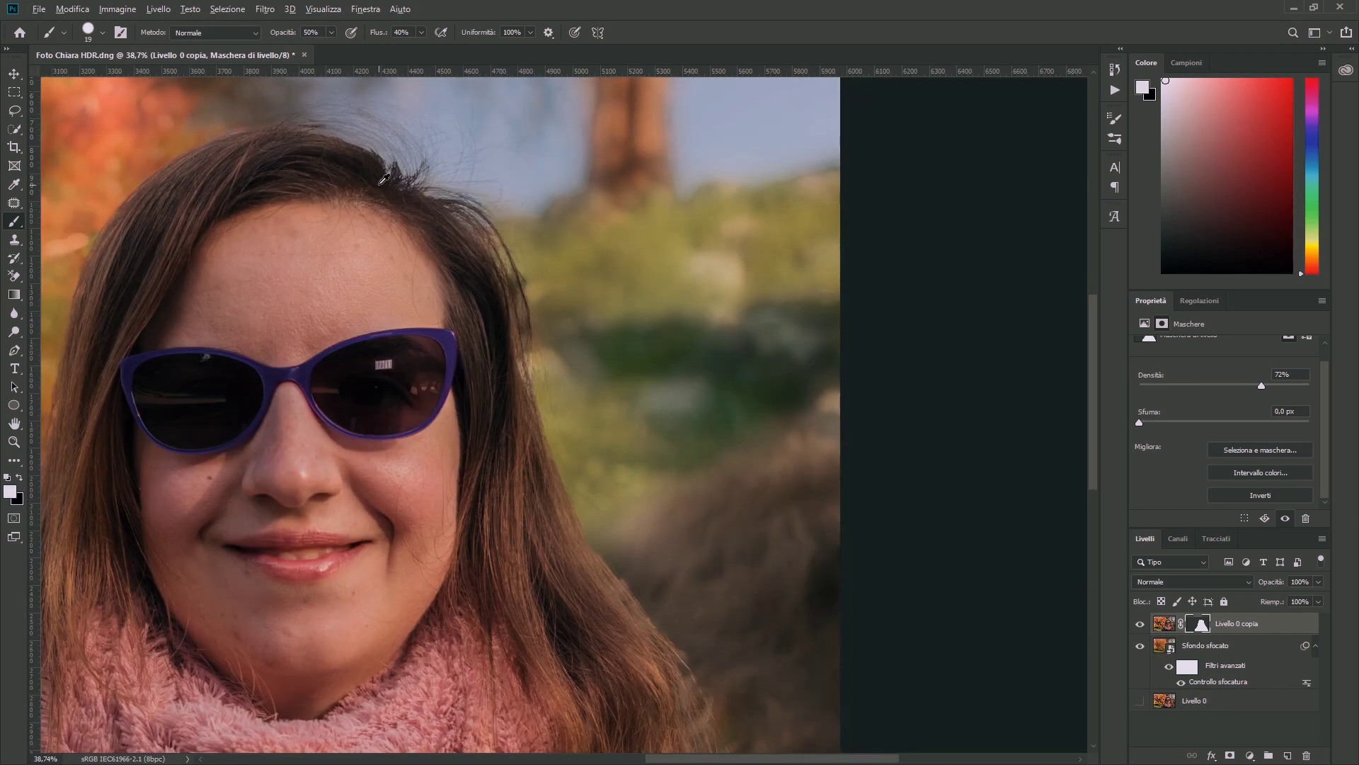
pyautogui.press(']')
pyautogui.press(']')
pyautogui.press(']')
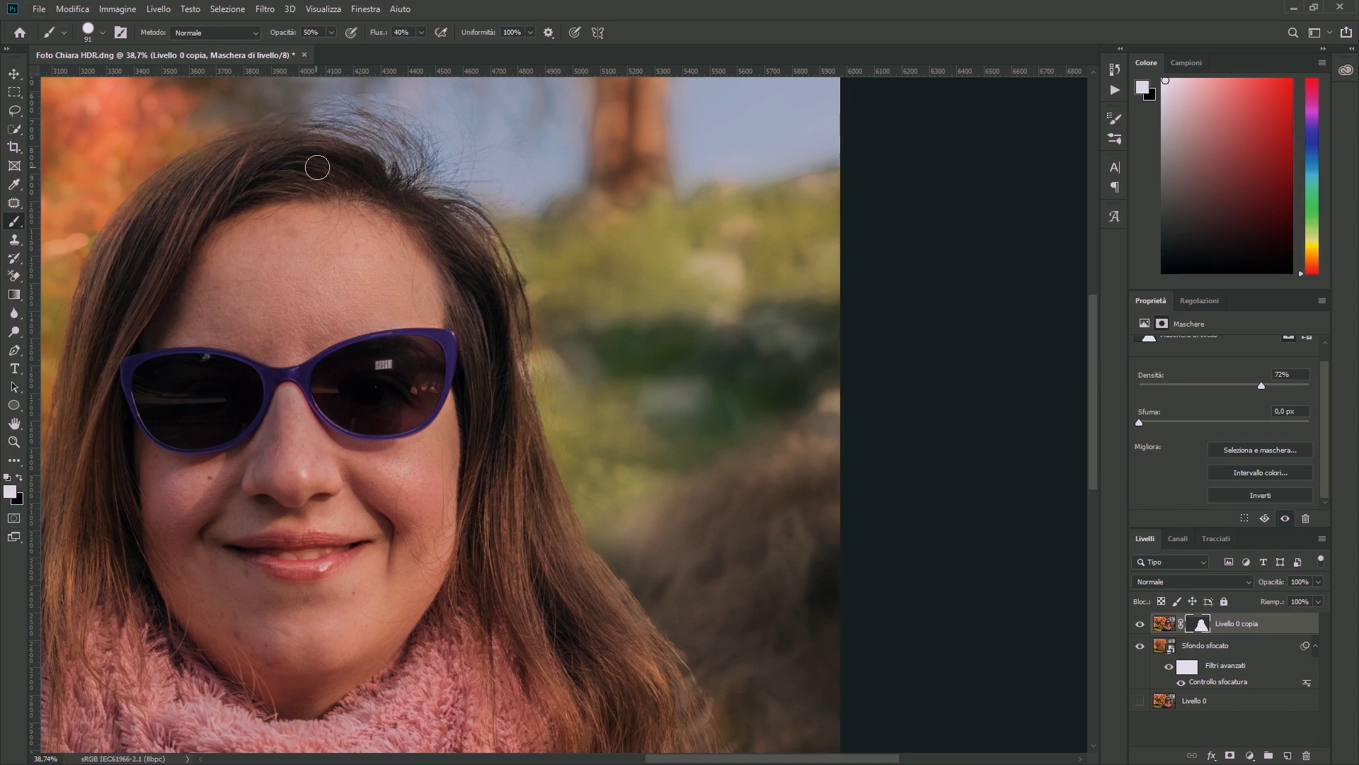
pyautogui.scroll(-5, 555, 287)
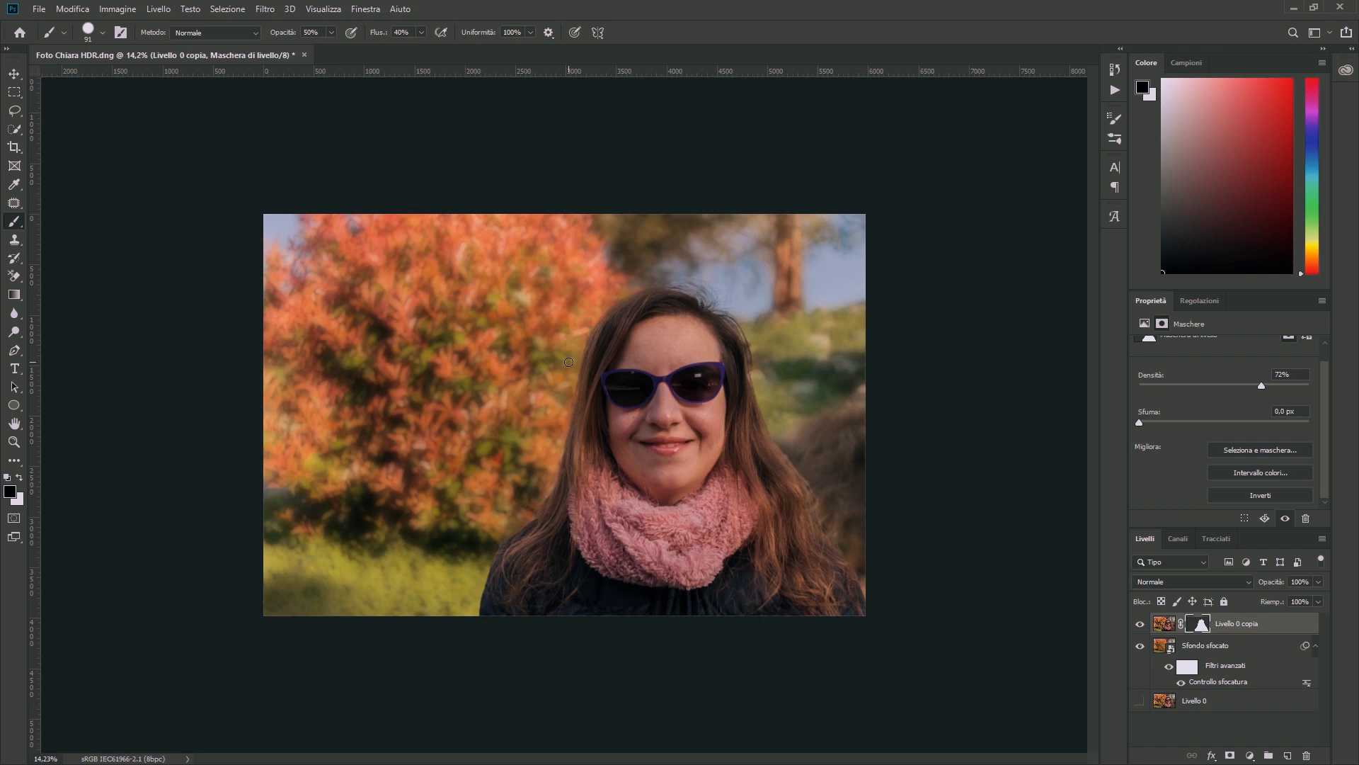
# Select Livello 0 copia and Sfondo sfocato and group them as Gruppo 1.
pyautogui.press('x')
pyautogui.scroll(1, 897, 599)
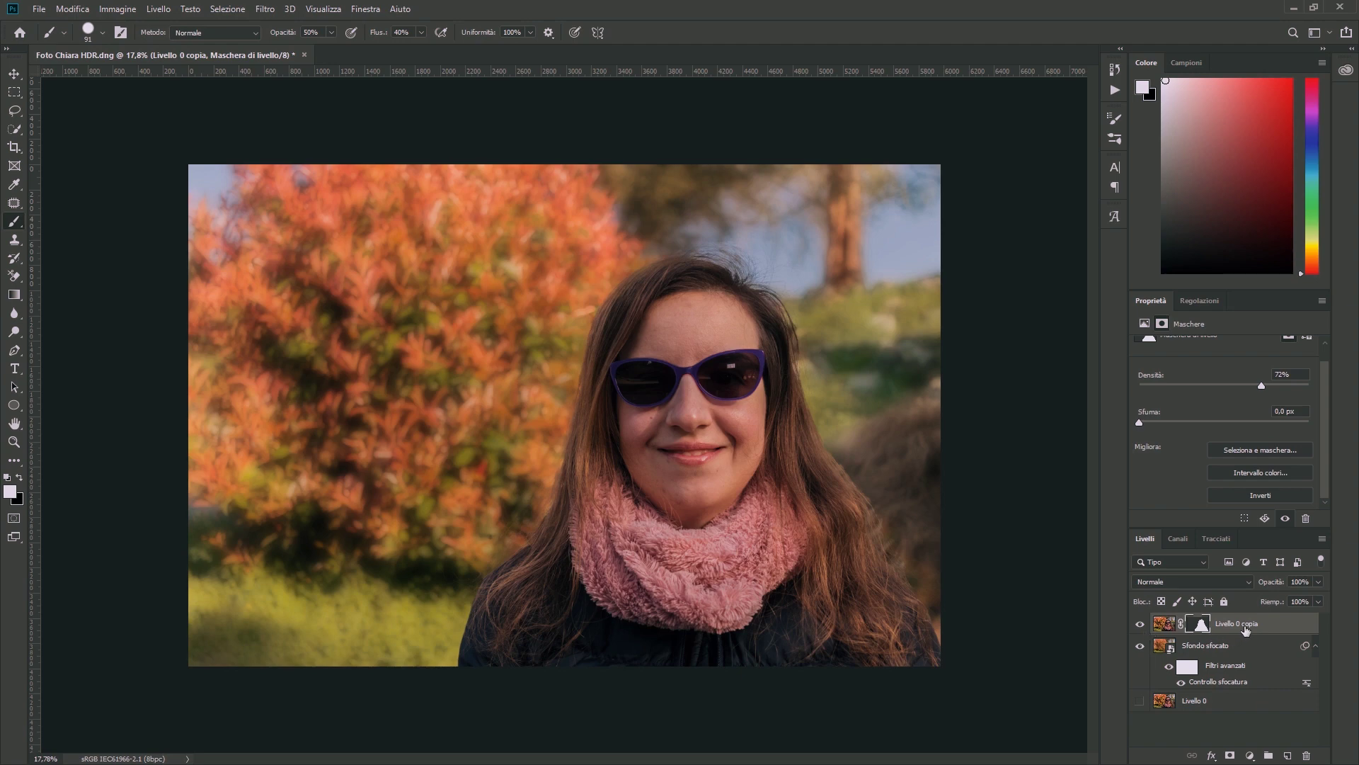
pyautogui.click(1246, 647)
pyautogui.moveTo(1251, 625)
pyautogui.mouseDown()
pyautogui.moveTo(1285, 742)
pyautogui.moveTo(1268, 754)
pyautogui.mouseUp()
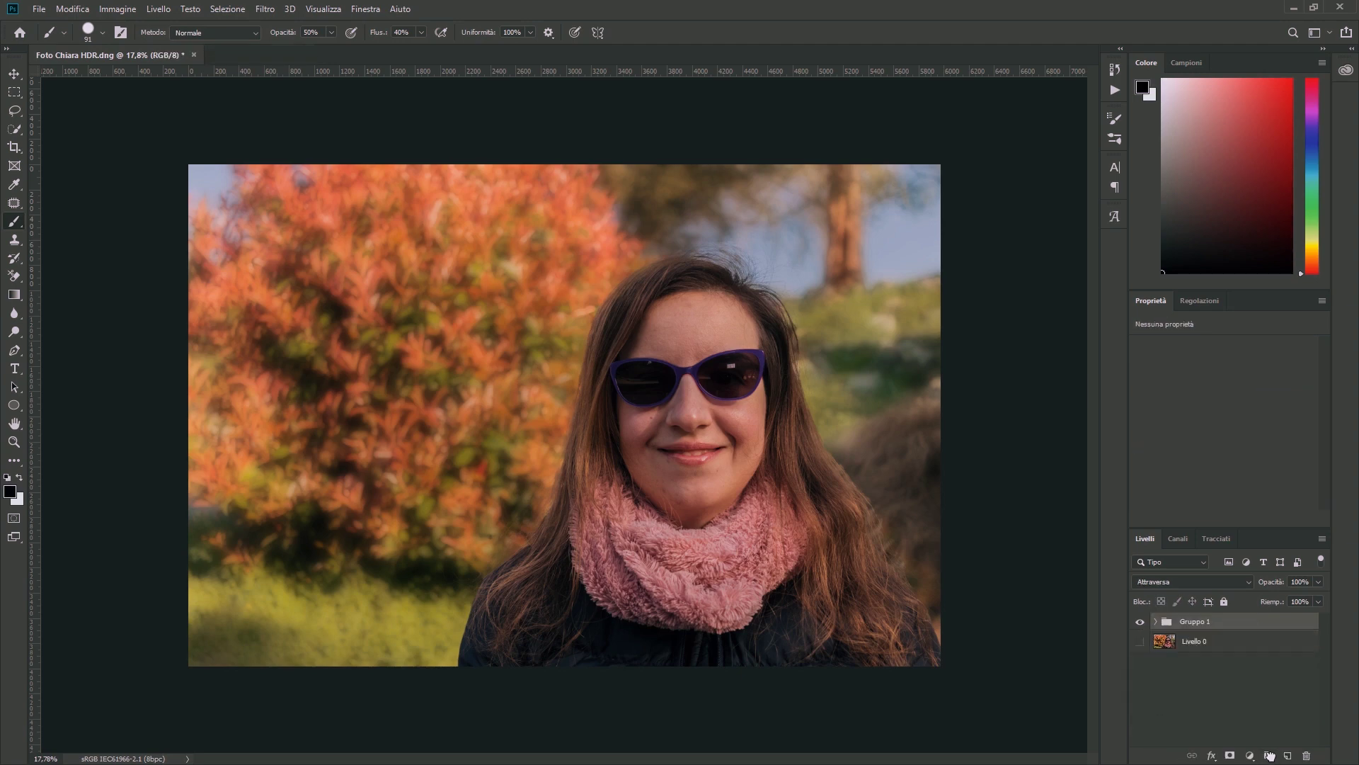
# Toggle Gruppo 1's visibility twice to compare the composite with the original photo.
pyautogui.click(1140, 623)
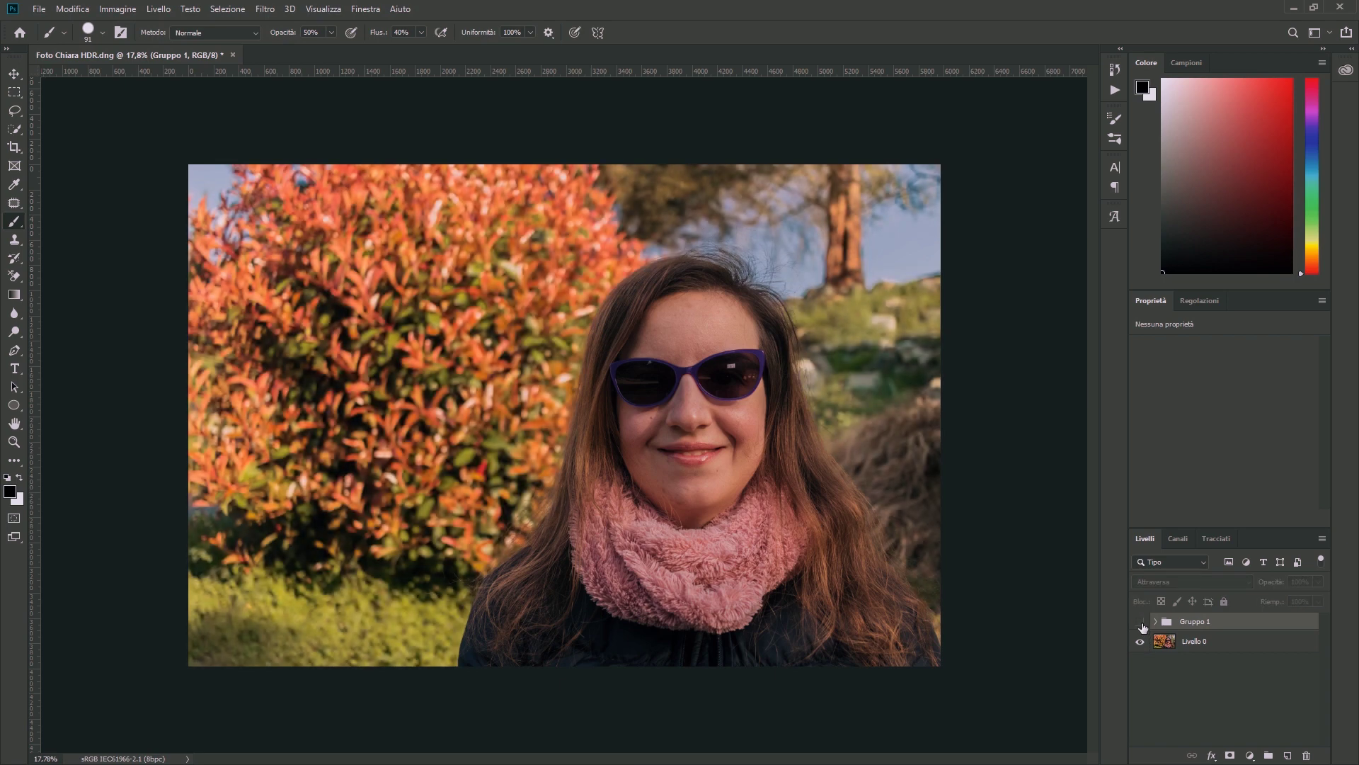
pyautogui.click(1141, 623)
pyautogui.click(1140, 623)
pyautogui.click(1141, 623)
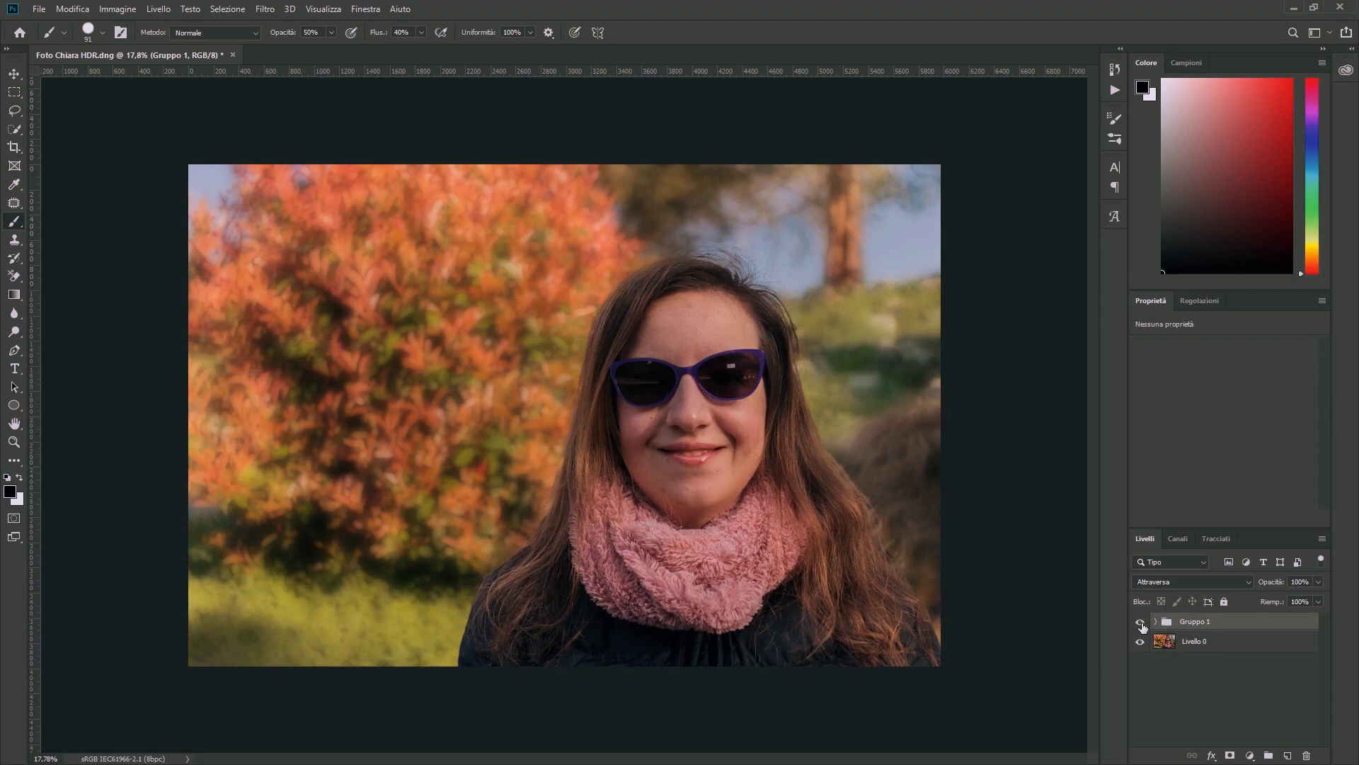